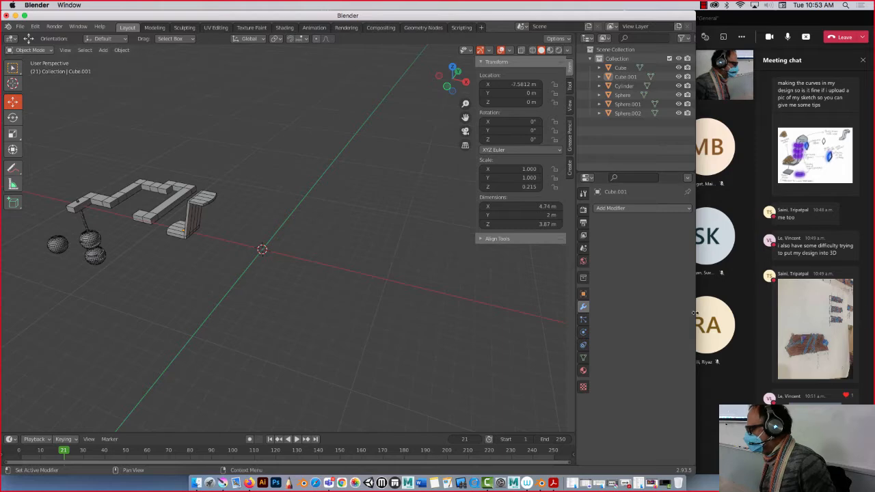
Widen the Blender window and bring the blue claw sketch into view in the Teams meeting chat beside it
left_click_drag(696, 314, 770, 325)
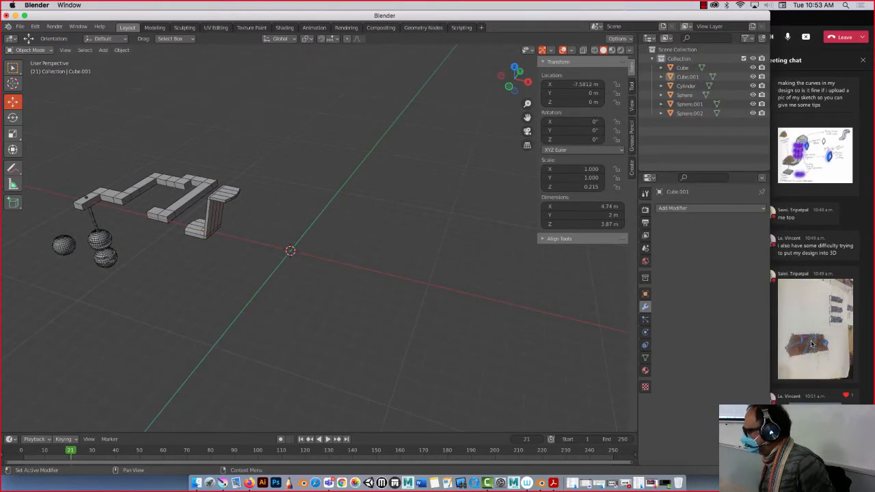
left_click(872, 370)
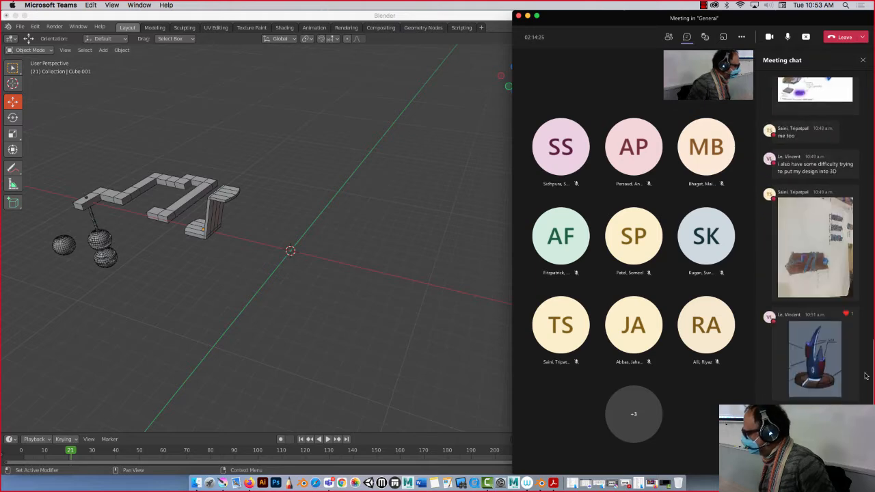
left_click(470, 271)
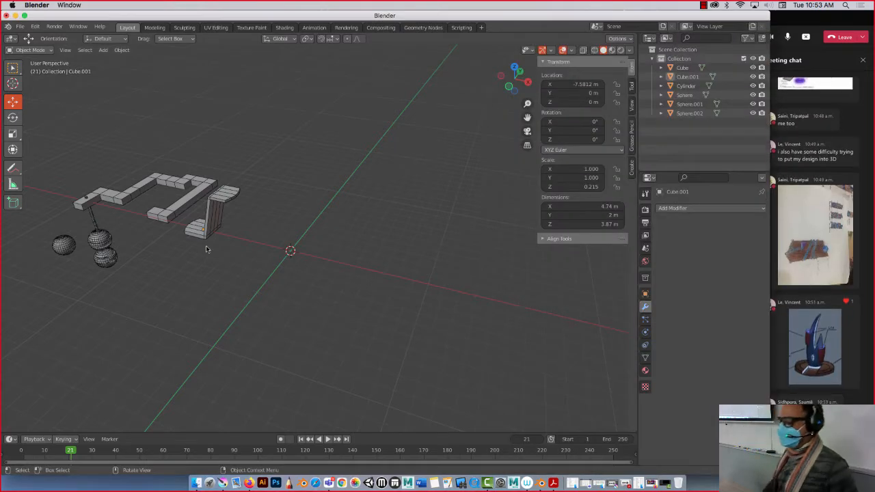
Add a 2 m mesh cube at the origin and flatten it along Z to a height of about 0.53 m
middle_click_drag(154, 273, 191, 228)
left_click(103, 50)
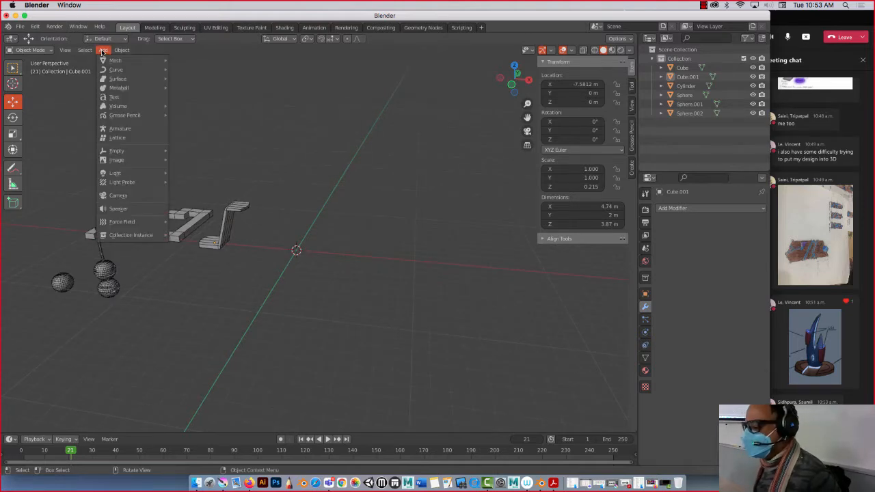
mouse_move(115, 60)
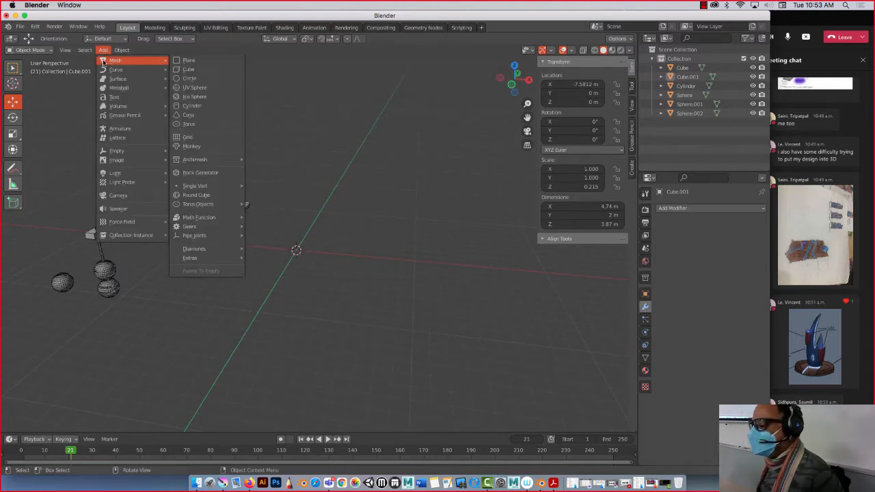
left_click(192, 71)
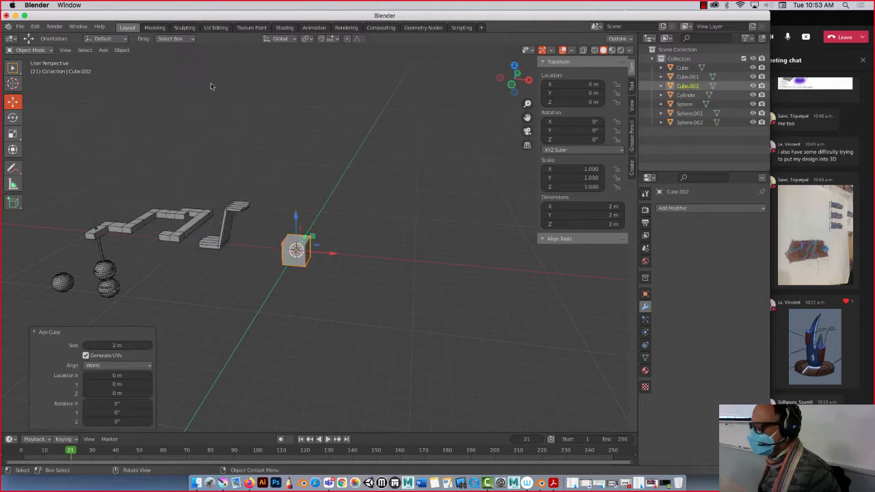
key("s")
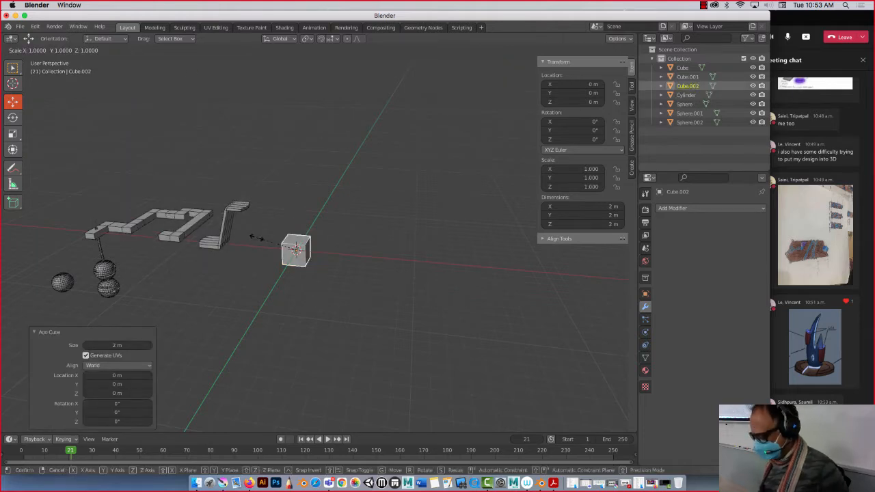
key("z")
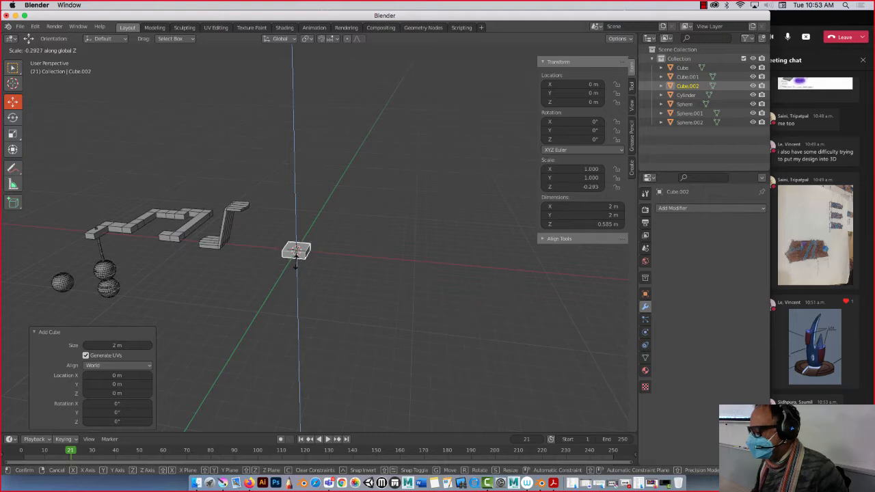
left_click(288, 260)
Narrow the flattened cube along the Y axis to a width of about 1.38 m
middle_click_drag(279, 225, 275, 282)
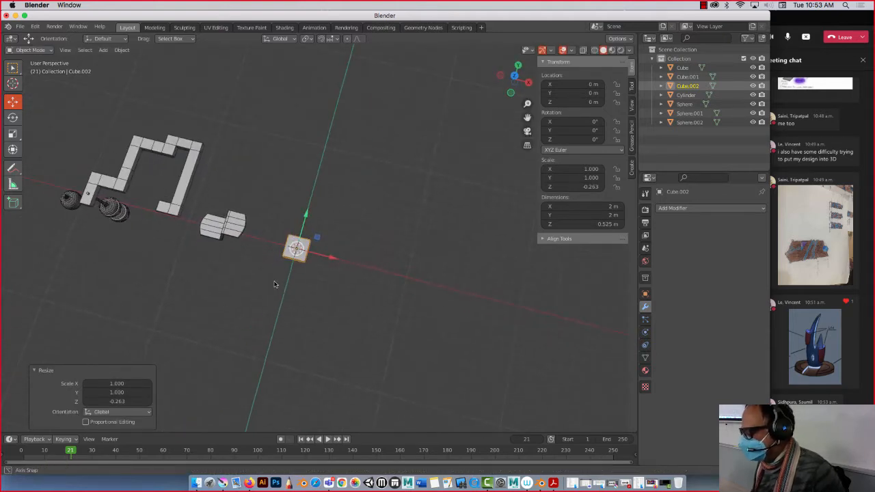
key("s")
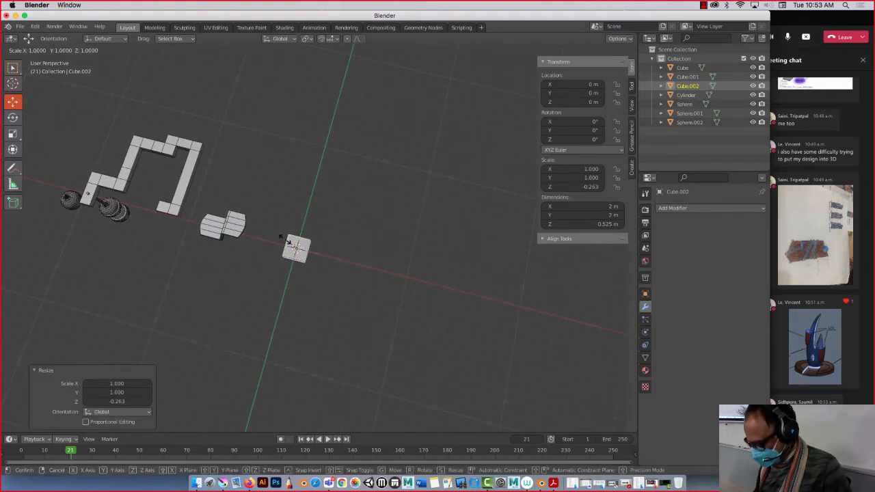
key("y")
left_click(290, 247)
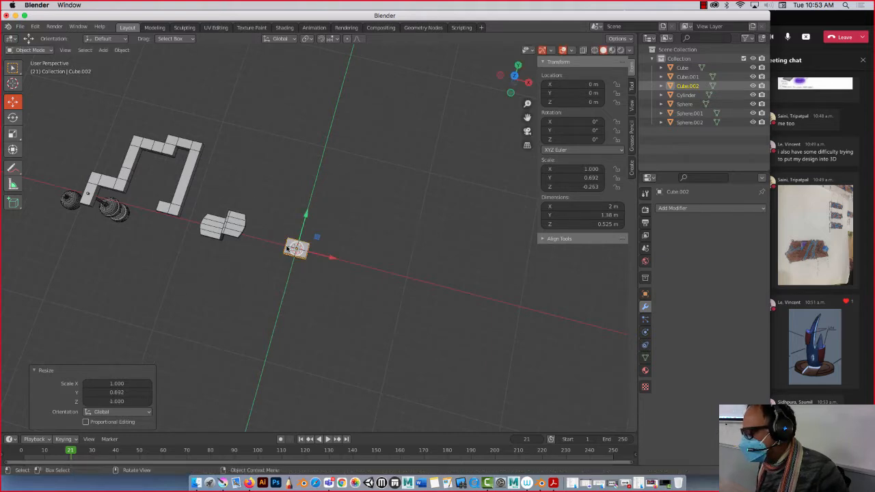
middle_click_drag(268, 207, 242, 161)
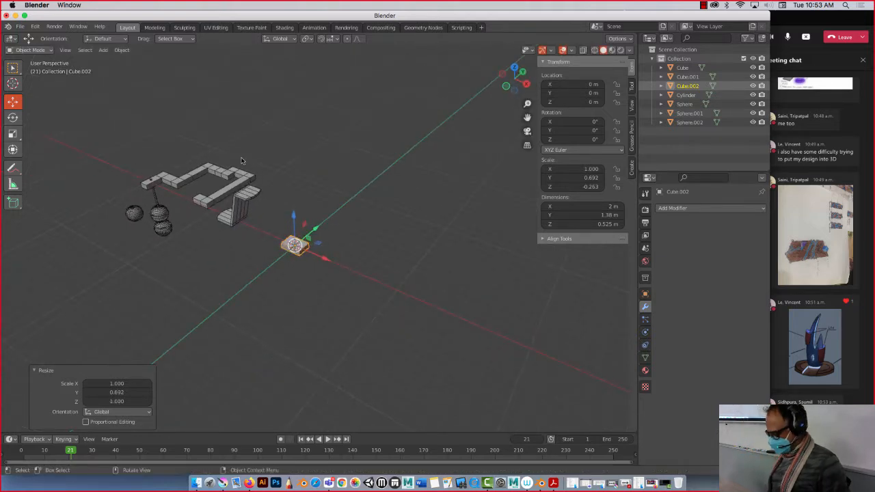
Edit the block's mesh by faces and extrude its +X end face outward by about 0.35 m
key("KP_Decimal")
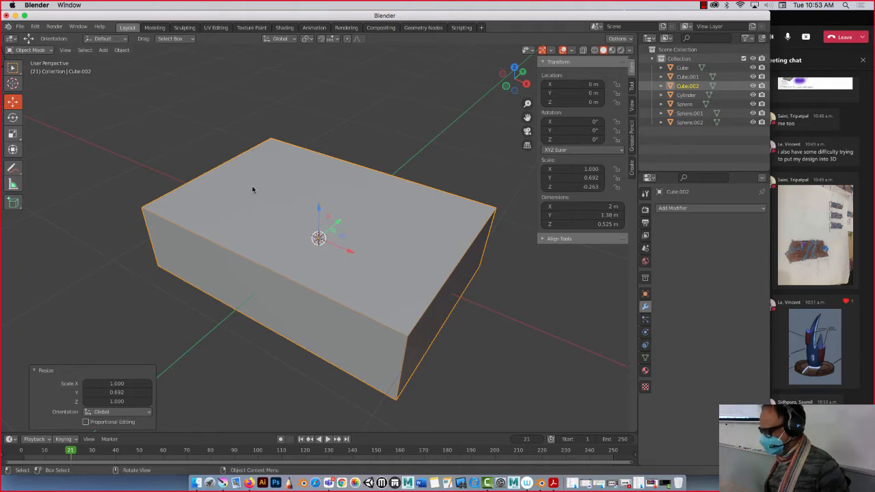
scroll(253, 190, "down", 2)
key("Tab")
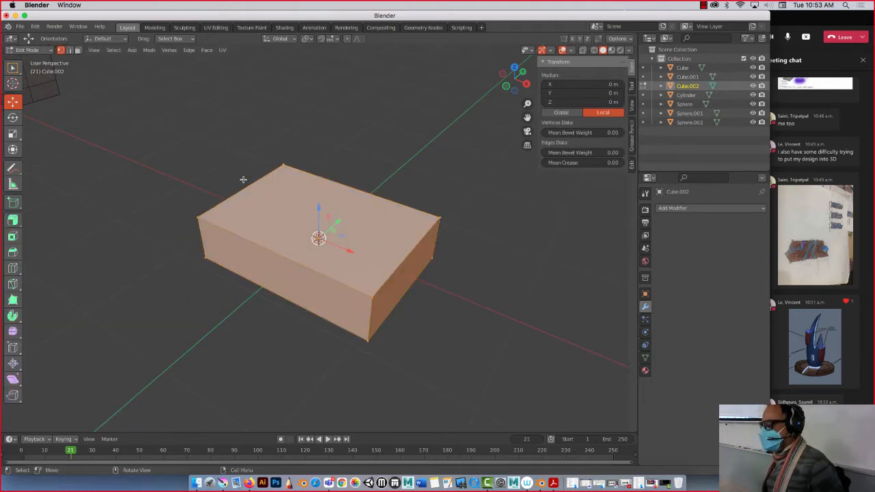
key("3")
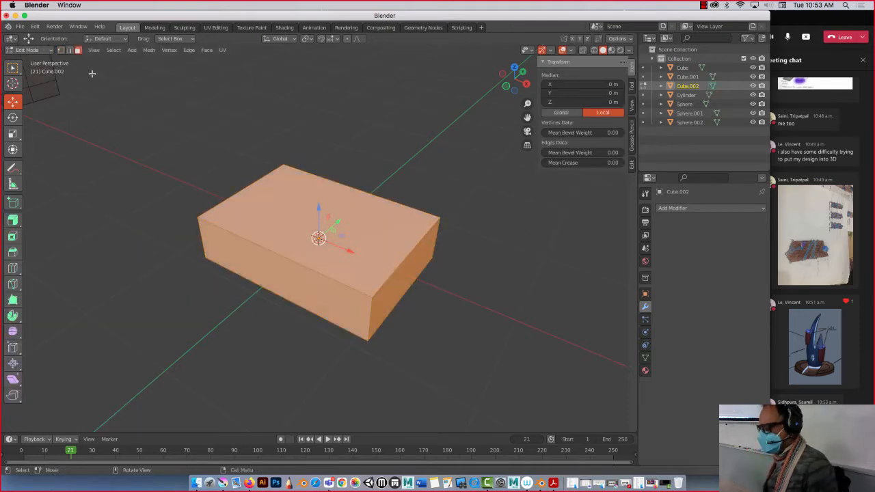
left_click(399, 284)
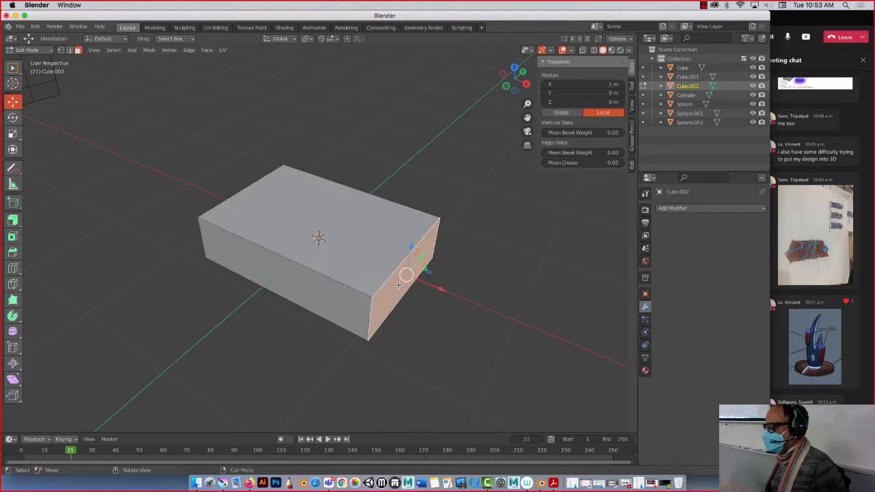
key("e")
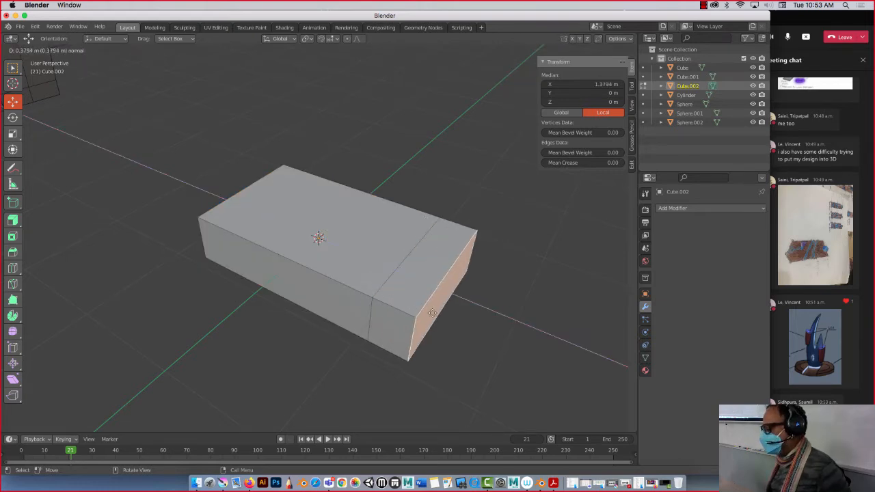
left_click(428, 313)
mouse_move(328, 261)
middle_mouse_down()
mouse_move(371, 214)
mouse_move(335, 263)
middle_mouse_up()
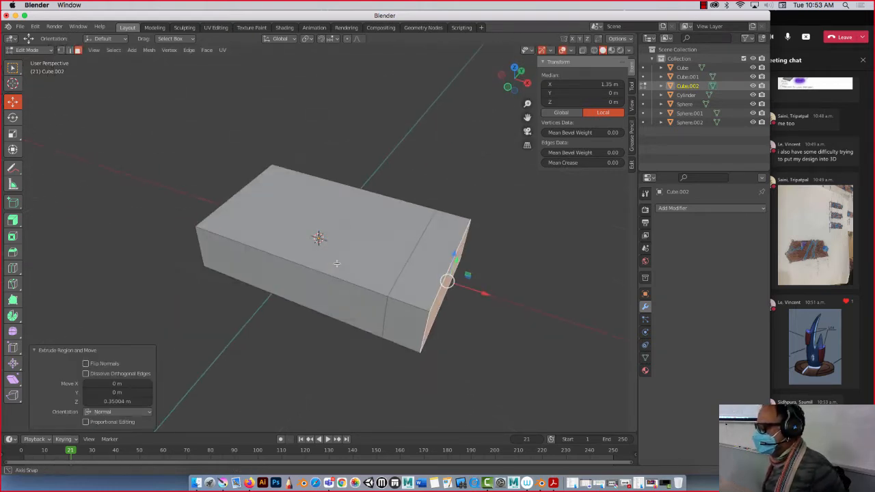
Extrude the top face of the narrow end segment upward about 3.84 m, and extrude a short extra segment above it
scroll(356, 192, "down", 2)
scroll(354, 192, "down", 2)
mouse_move(337, 189)
middle_mouse_down()
mouse_move(318, 242)
mouse_move(339, 200)
middle_mouse_up()
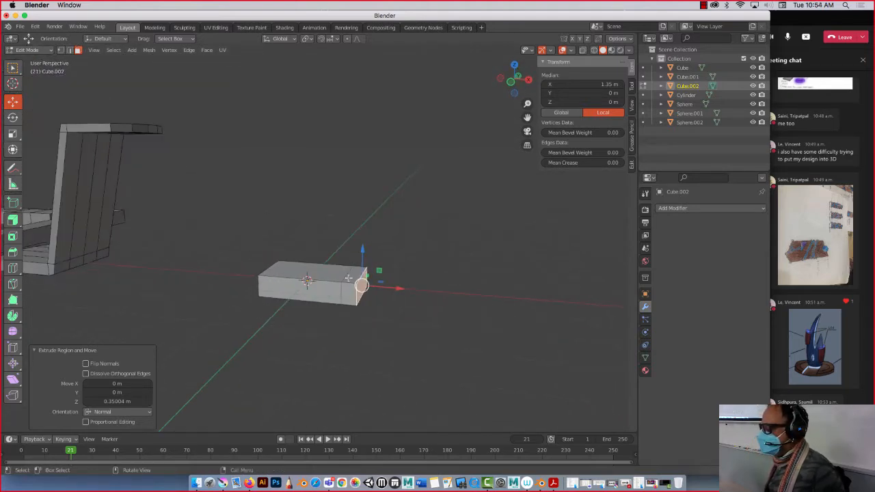
left_click(349, 276)
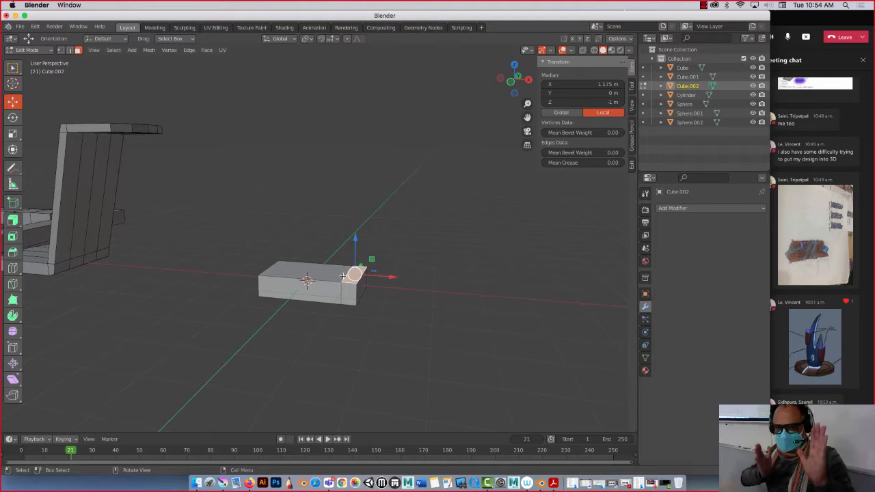
key("e")
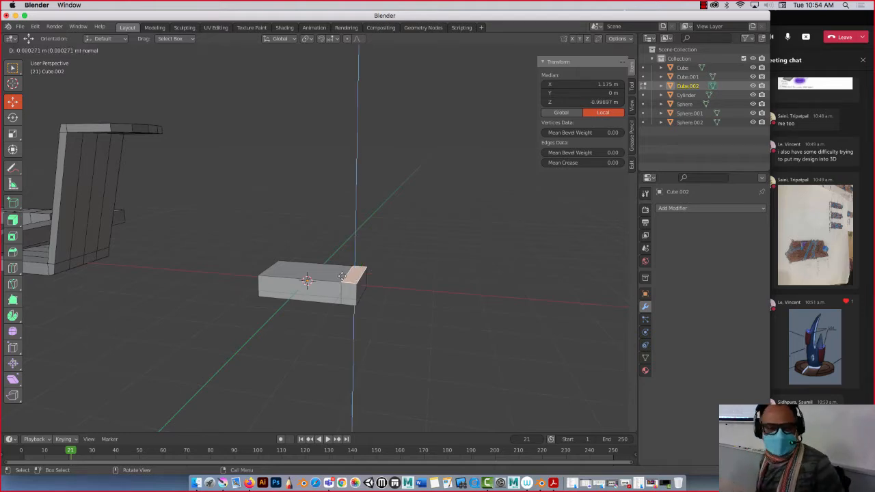
left_click(340, 108)
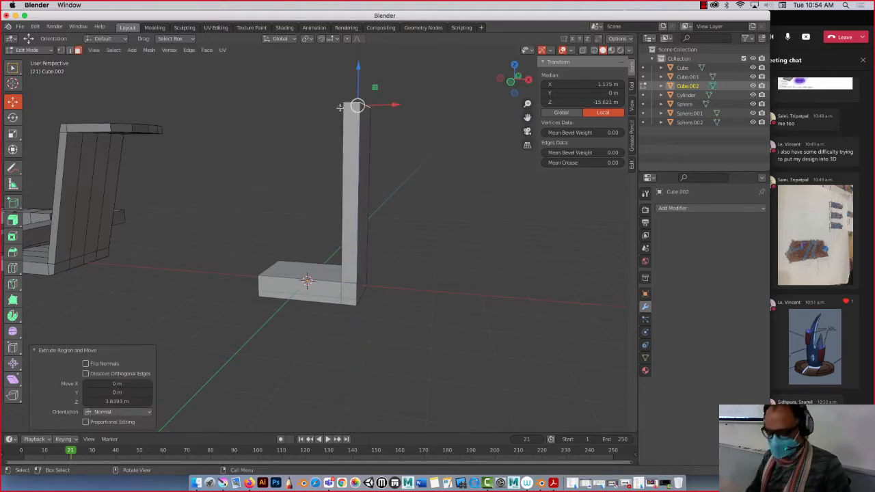
key("e")
left_click(344, 92)
Extrude the +X side face of the short top segment outward by about 1.68 m to form an upper arm
left_click(364, 102)
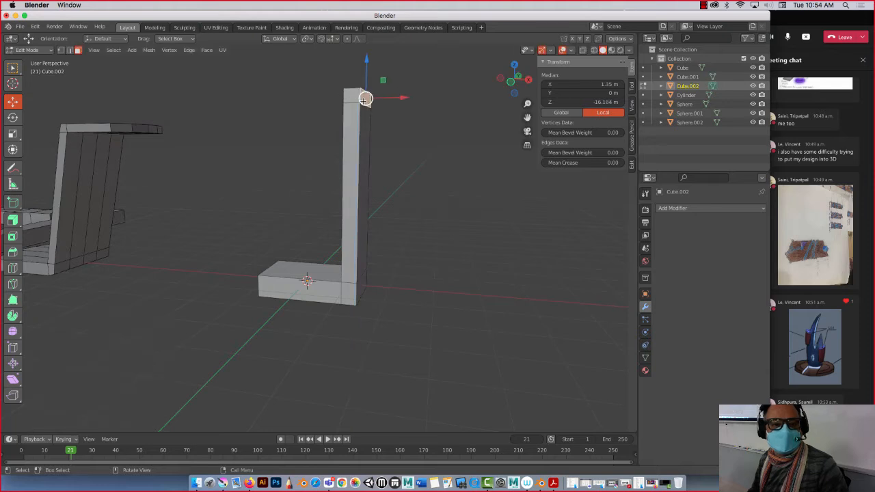
key("e")
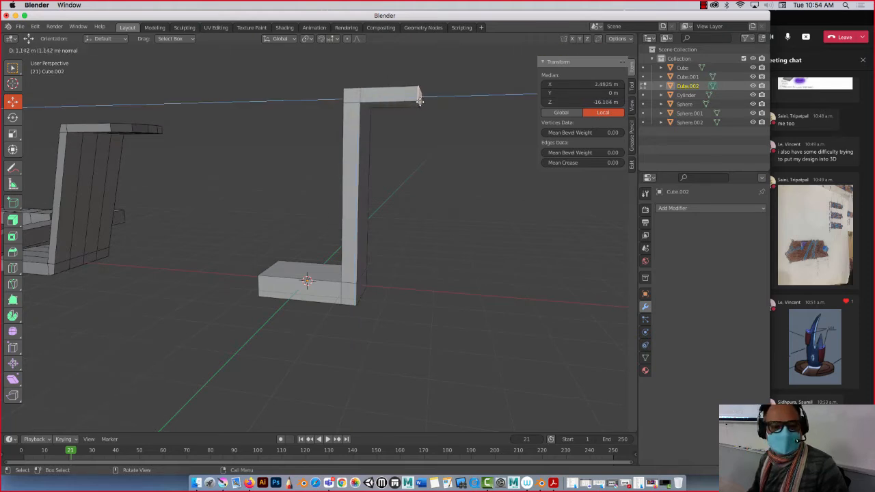
left_click(446, 95)
Add one centred loop cut lengthwise through the foot, upright and upper arm of the S-shaped block
middle_click_drag(445, 95, 349, 130)
middle_click_drag(314, 158, 301, 212)
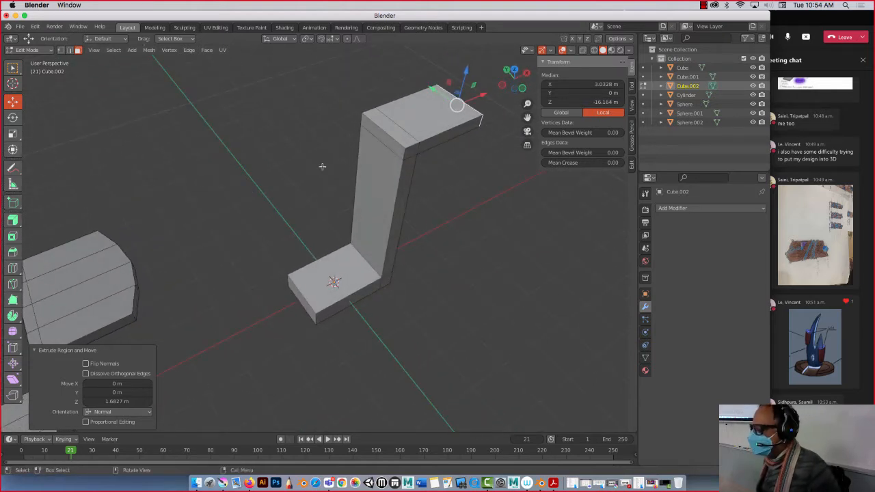
left_click(14, 268)
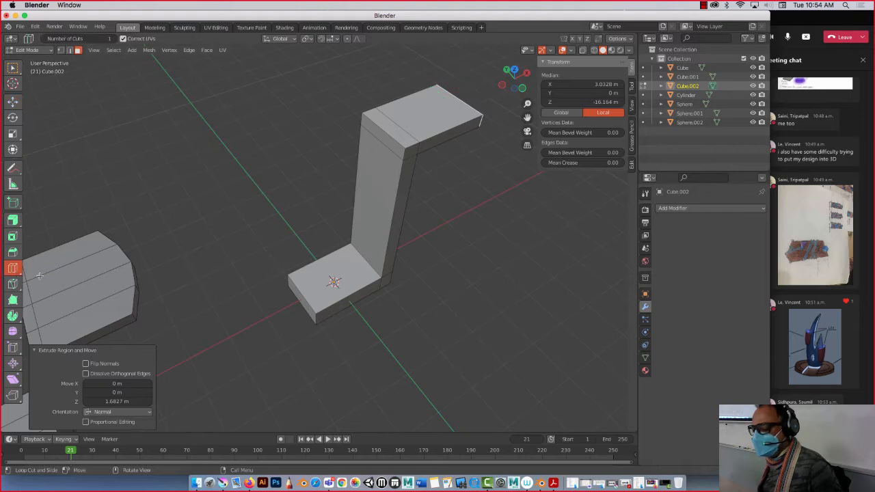
left_click(305, 300)
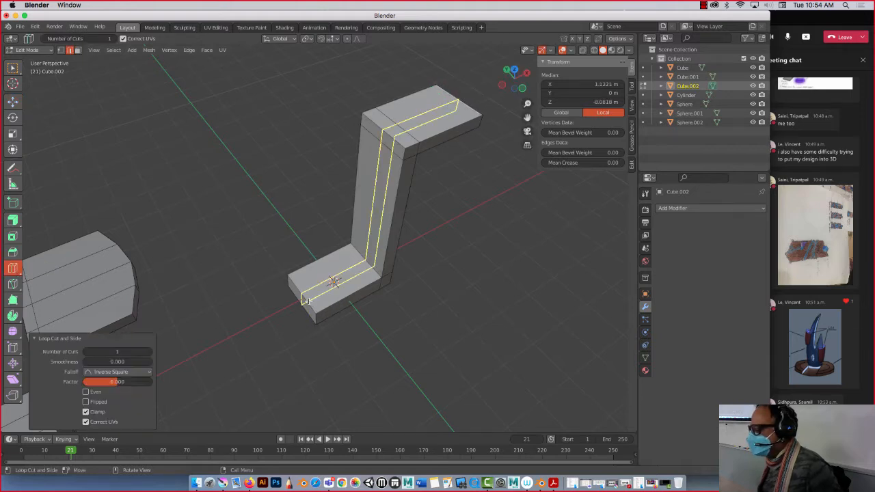
With X-ray on, pull the middle vertices of the foot's and upper arm's ends outward, moving the arm's about 0.32 m along X
left_click(12, 101)
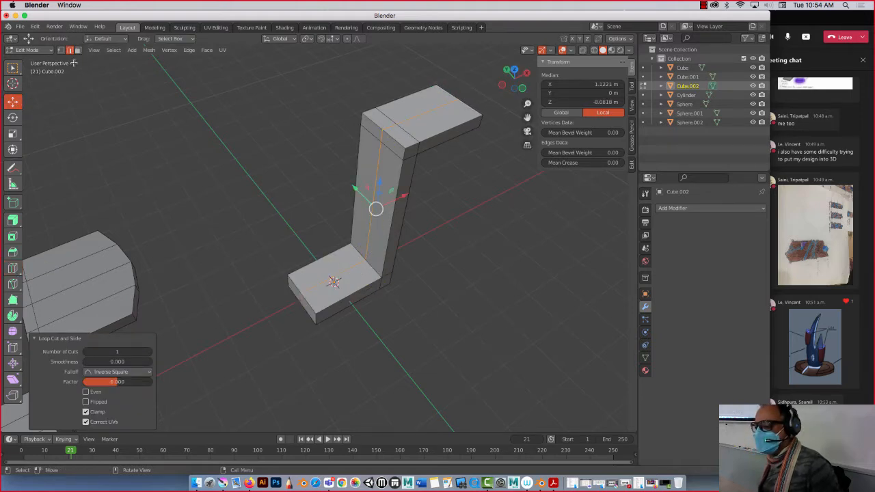
left_click(61, 50)
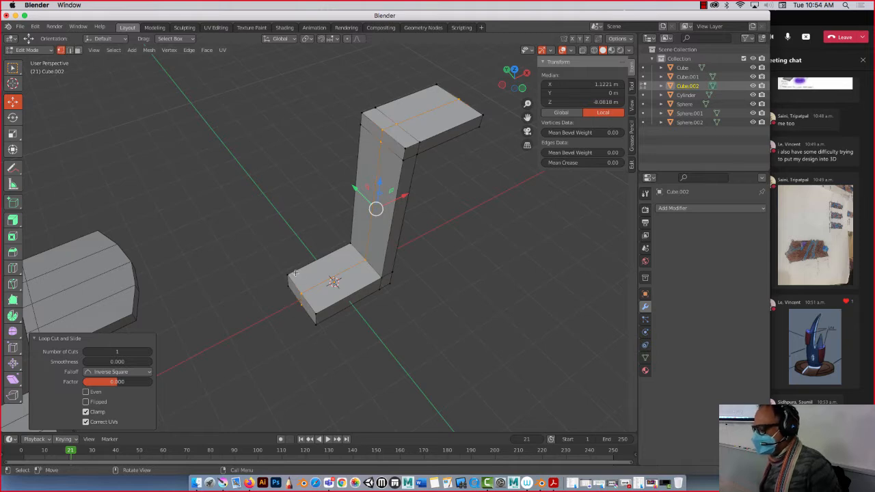
left_click(305, 314)
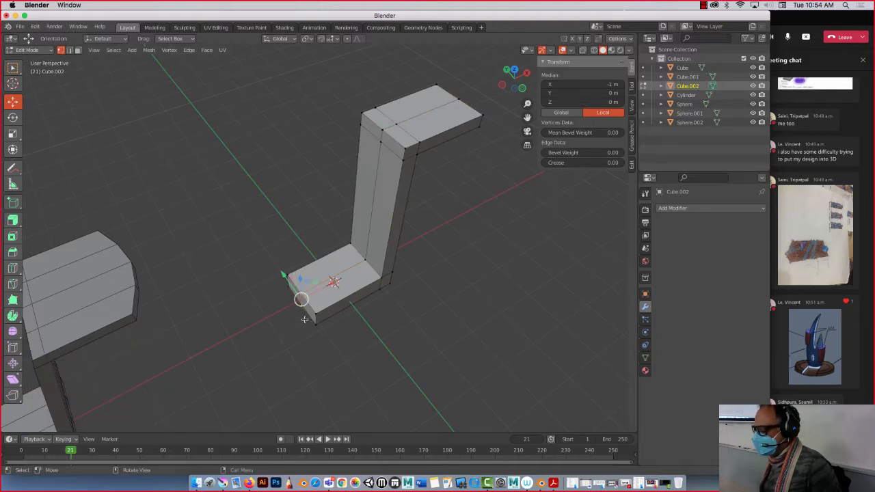
left_click(272, 297)
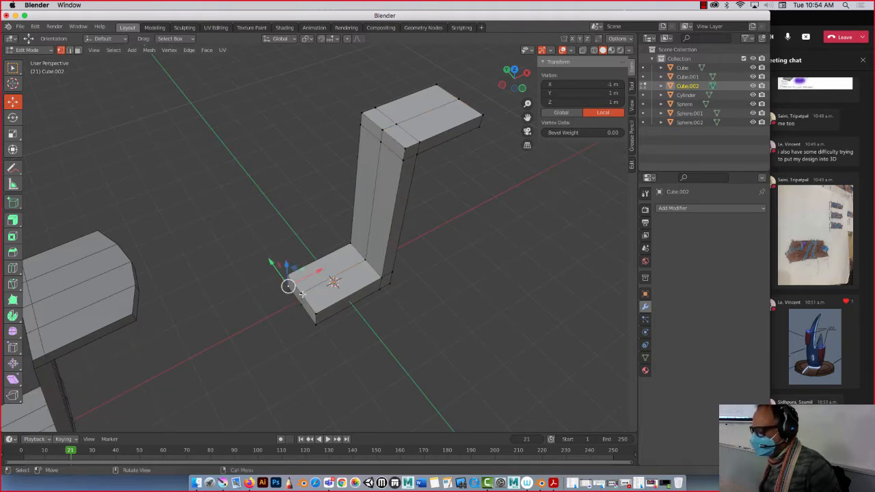
left_click(582, 51)
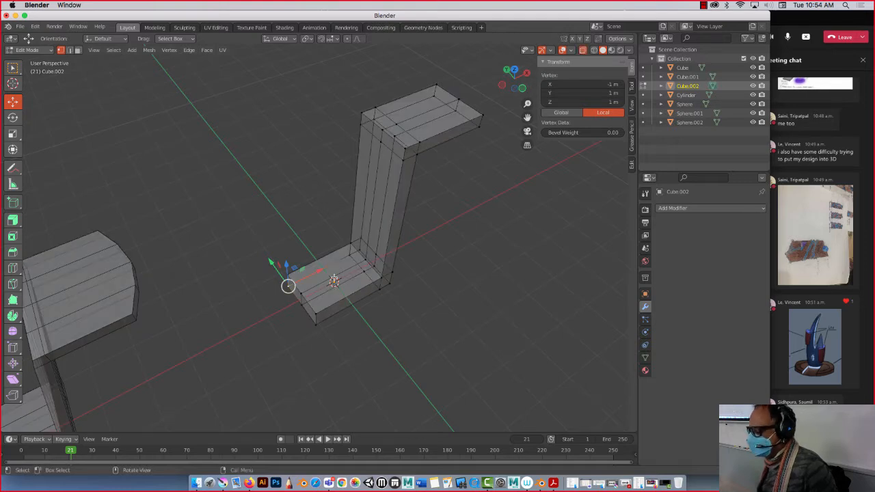
left_click_drag(303, 316, 314, 294)
left_click_drag(448, 87, 482, 89)
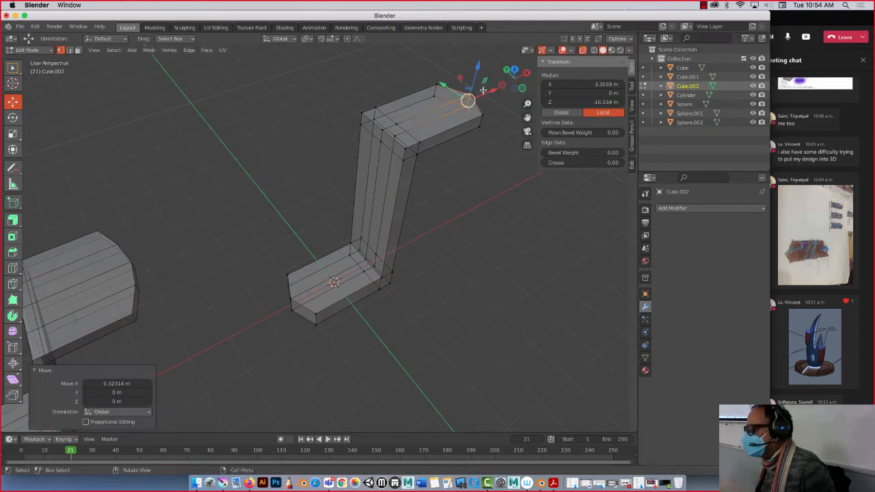
Add one lengthwise loop cut midway on each side of the S-shaped block's centre loop
middle_click_drag(325, 145, 319, 251)
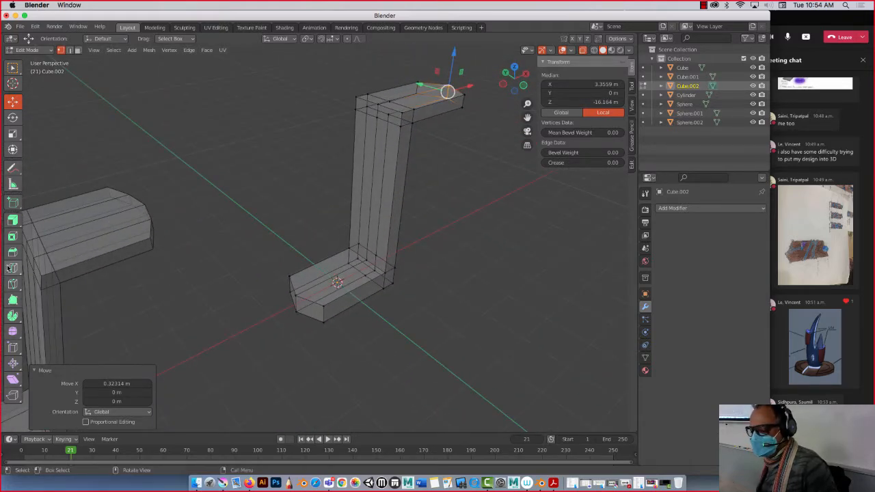
left_click(13, 268)
left_click(313, 302)
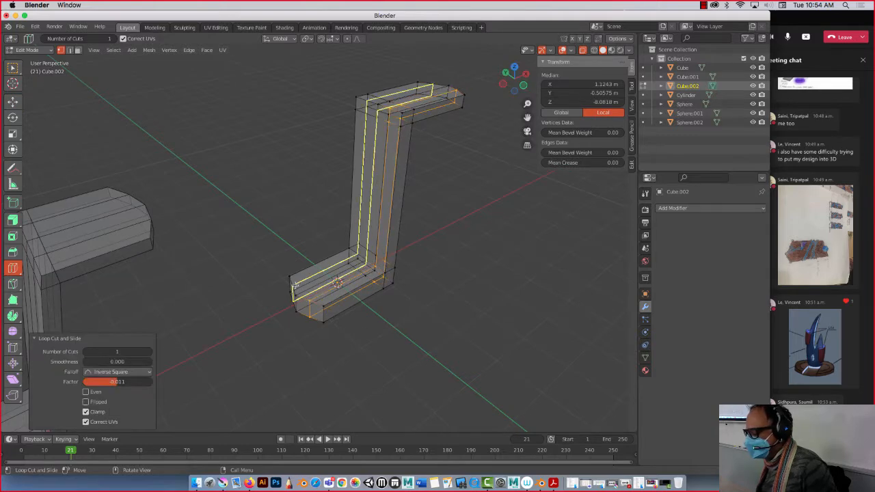
left_click(12, 101)
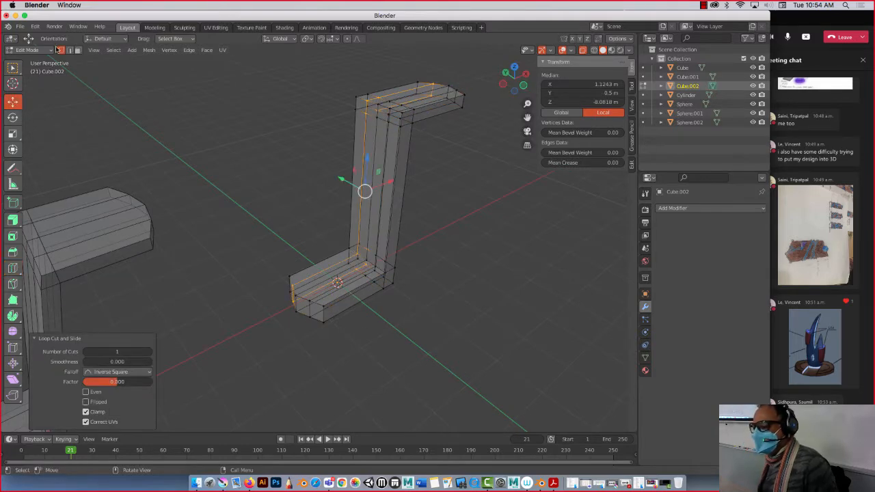
In wireframe from the top view, move the foot end's vertices on both sides of the centre about 0.094 m outward along -X
middle_click_drag(413, 126, 370, 168)
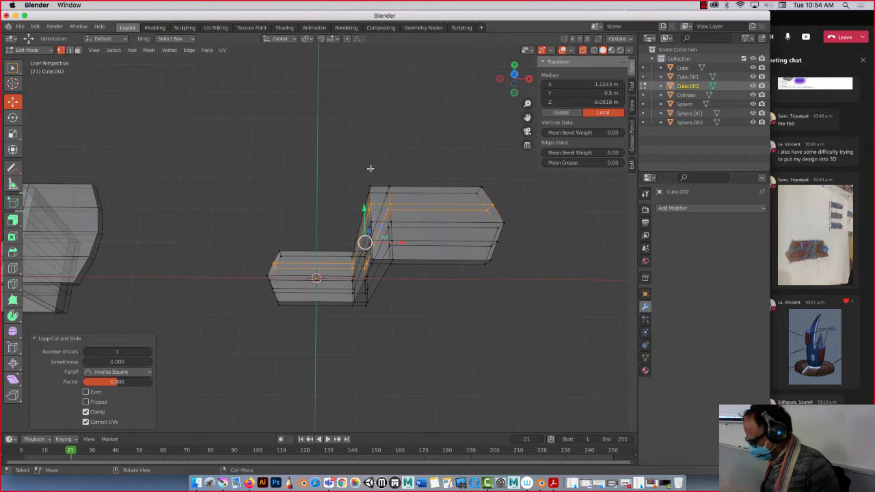
key("KP_7")
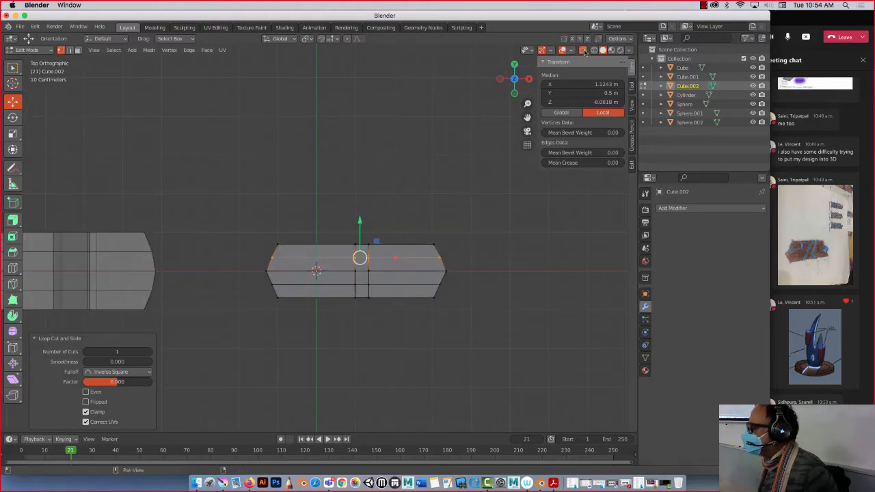
left_click(583, 50)
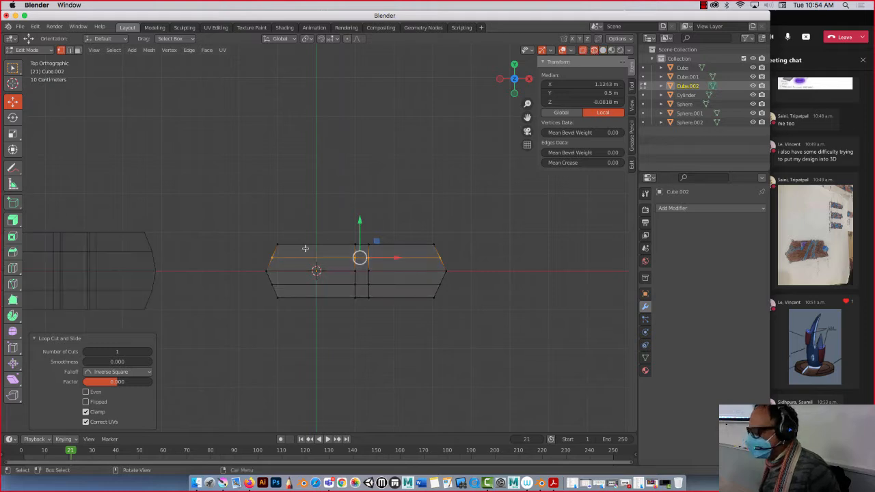
left_click(283, 261)
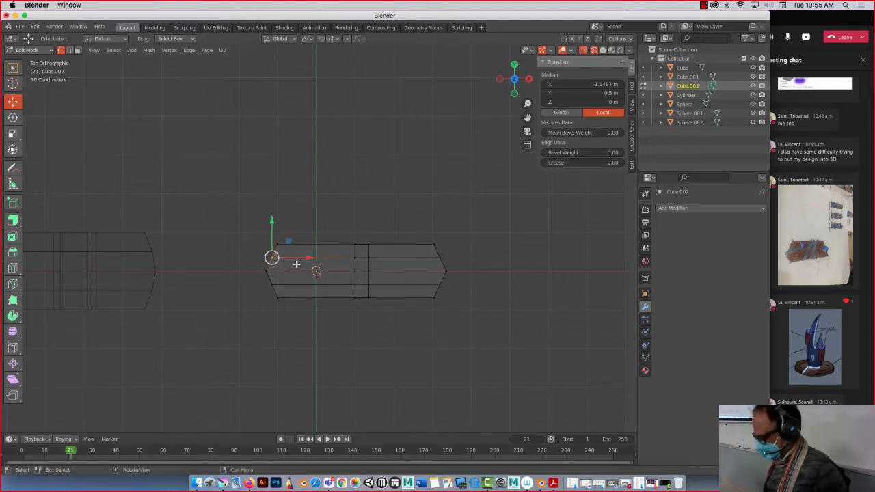
left_click_drag(252, 281, 302, 294, "shift")
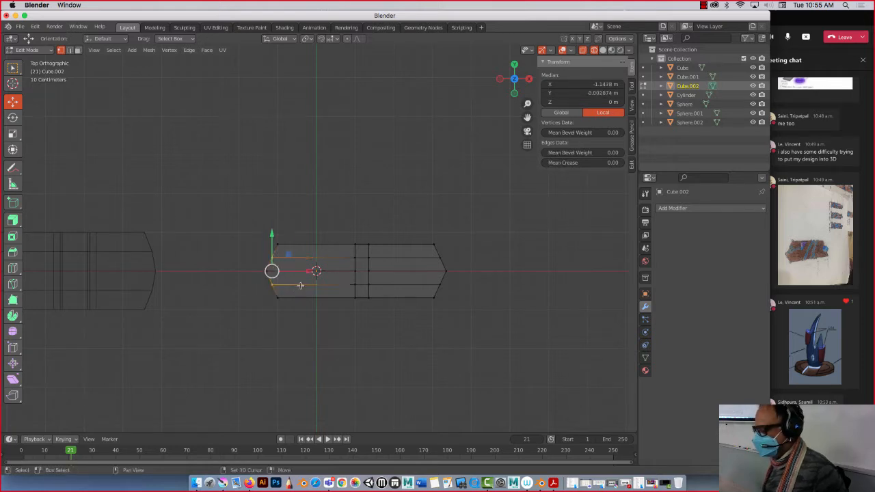
key("g")
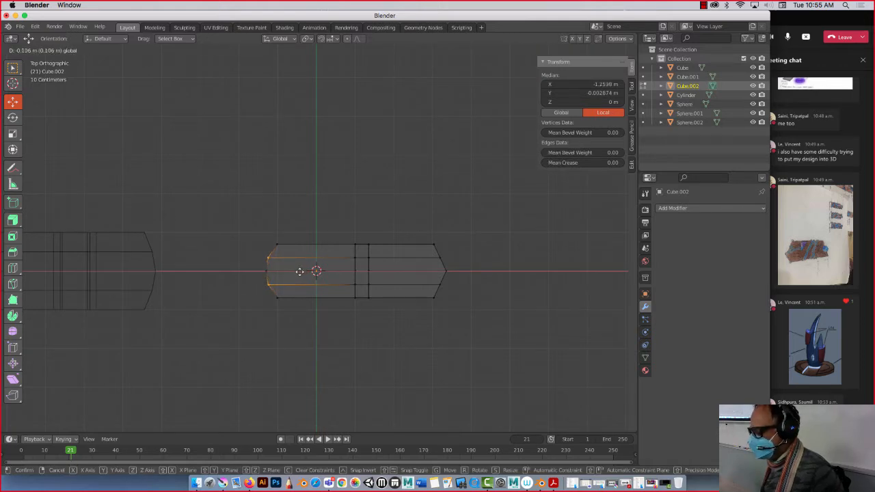
left_click(300, 271)
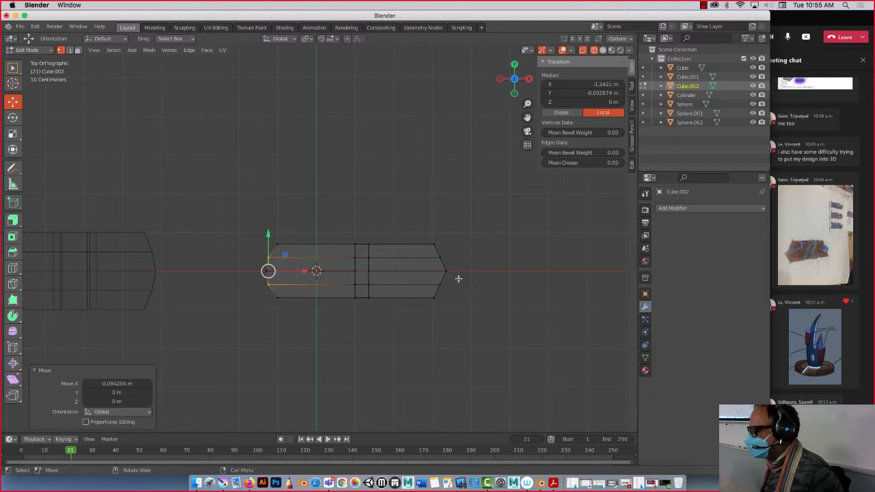
Move the upper arm end's vertices on both sides of the centre about 0.057 m outward along +X
left_click_drag(457, 251, 420, 296)
left_click_drag(464, 272, 469, 270)
middle_click_drag(332, 228, 353, 162)
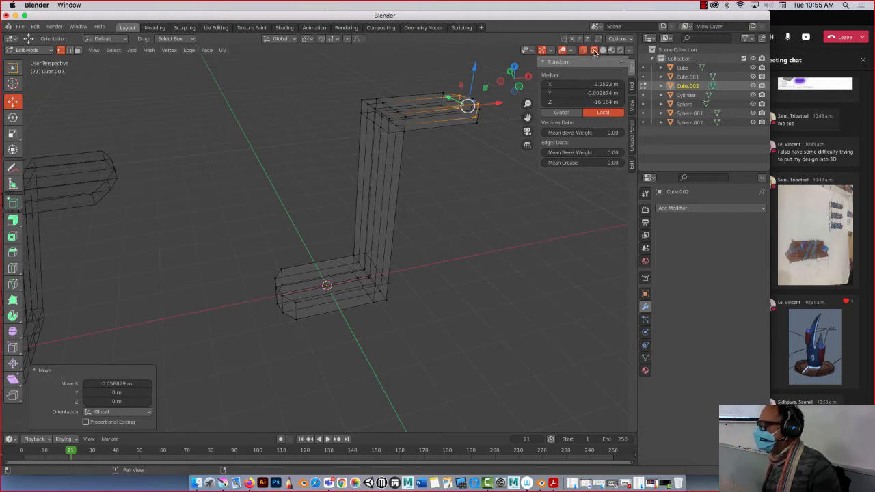
From the front view, shift all vertices of the upper arm along +X so the upright slants
middle_click_drag(334, 236, 271, 236)
key("KP_1")
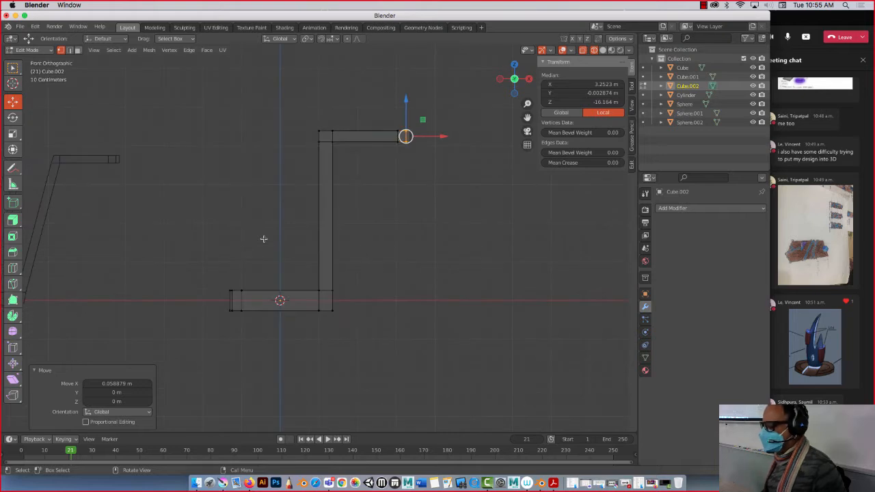
left_click_drag(298, 107, 474, 171)
left_click_drag(377, 137, 403, 156)
Move the foot's corner segment along -X, and slant both outer bend corners, shifting the lower corner's bottom vertices about 0.16 m along -X
left_click_drag(301, 272, 357, 318)
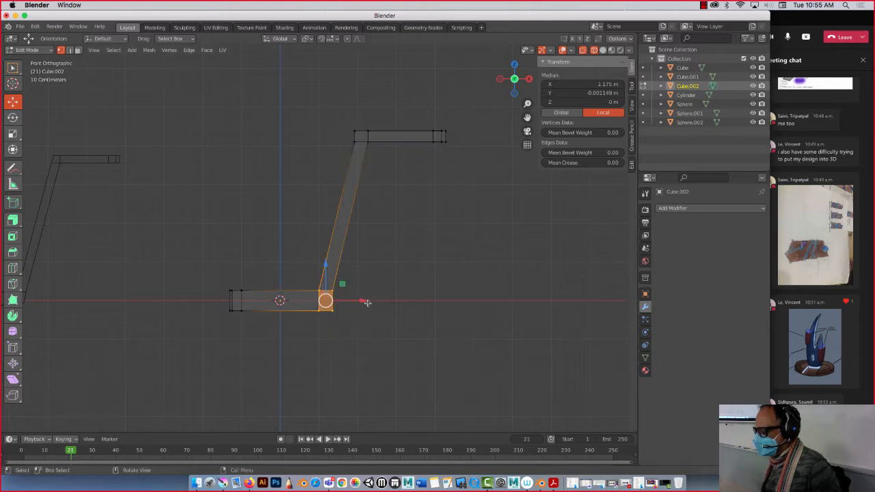
key("g")
key("x")
left_click(348, 302)
left_click_drag(332, 106, 377, 133)
left_click_drag(295, 330, 344, 311)
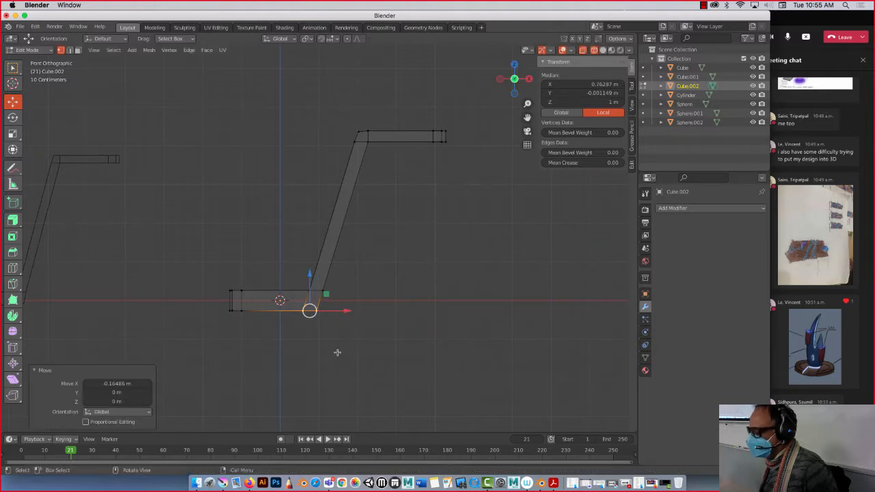
Add one centred lengthwise loop cut in the outermost strip on each side of the block
middle_click_drag(298, 172, 372, 221)
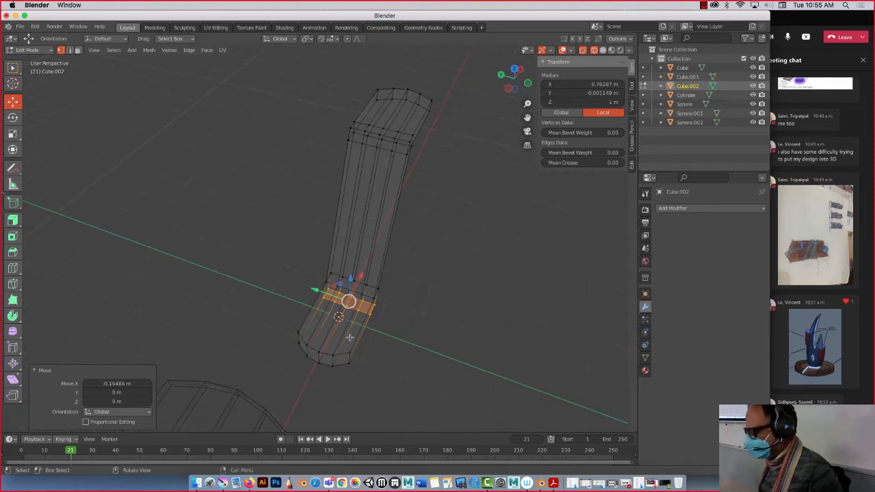
left_click(13, 268)
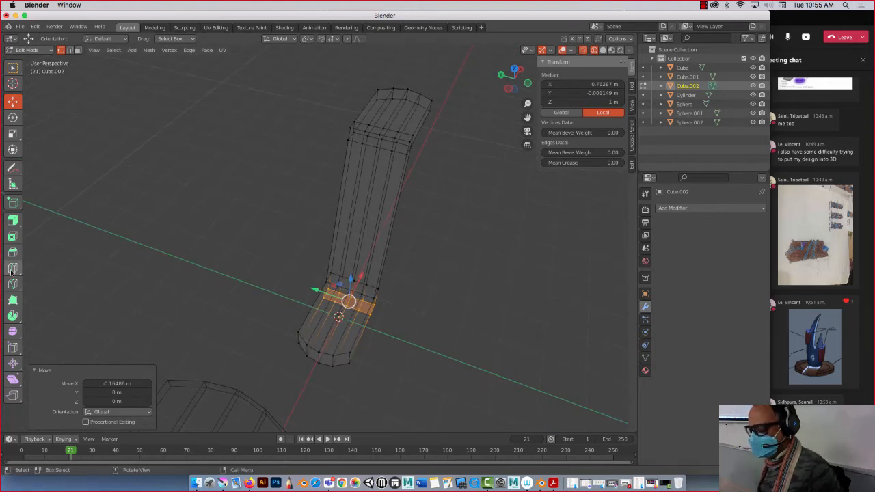
left_click(342, 360)
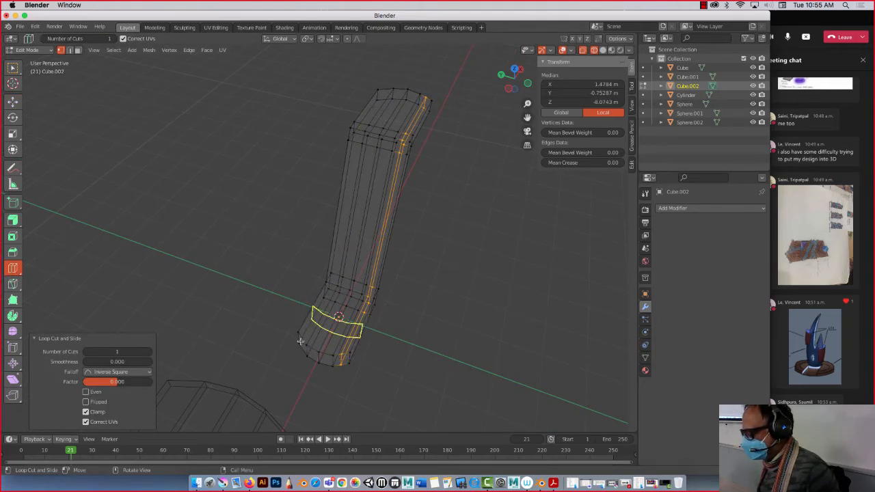
left_click(311, 348)
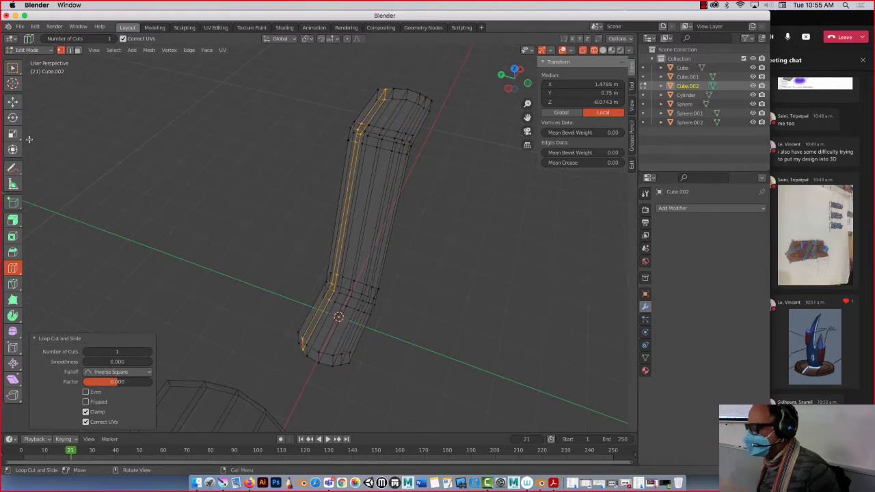
left_click(12, 102)
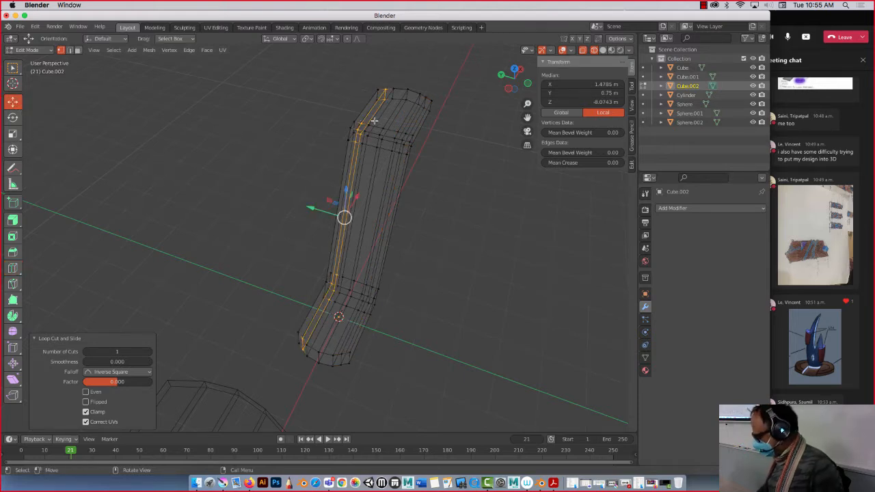
From the top view, move the upper arm end's two newest outer vertex groups about 0.008 m along +X
key("KP_7")
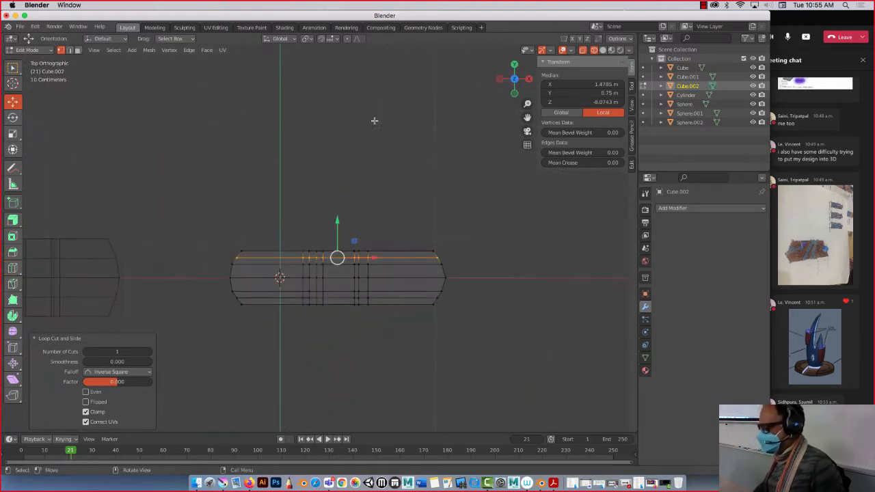
left_click(443, 256)
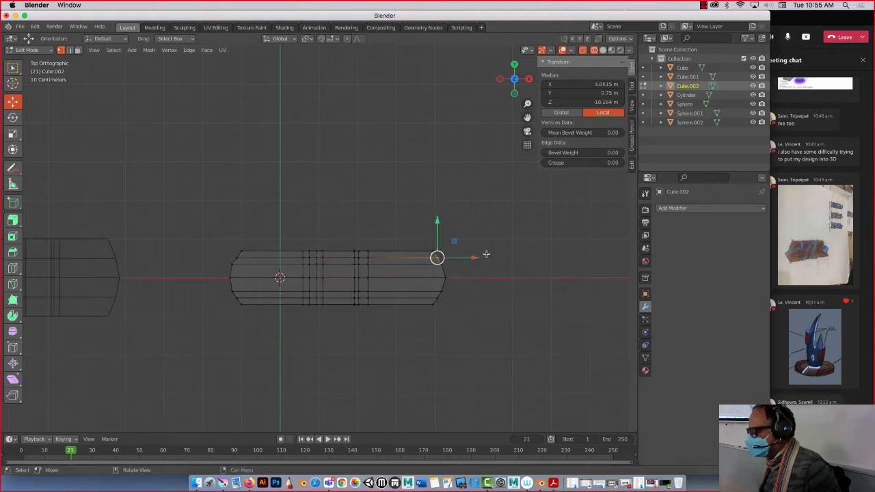
scroll(487, 256, "up", 2)
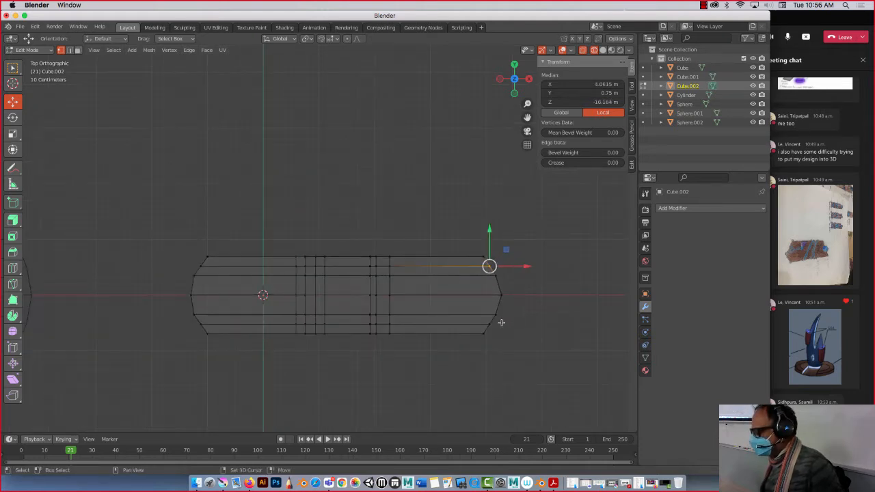
left_click(479, 326, "shift")
left_click_drag(524, 295, 525, 294)
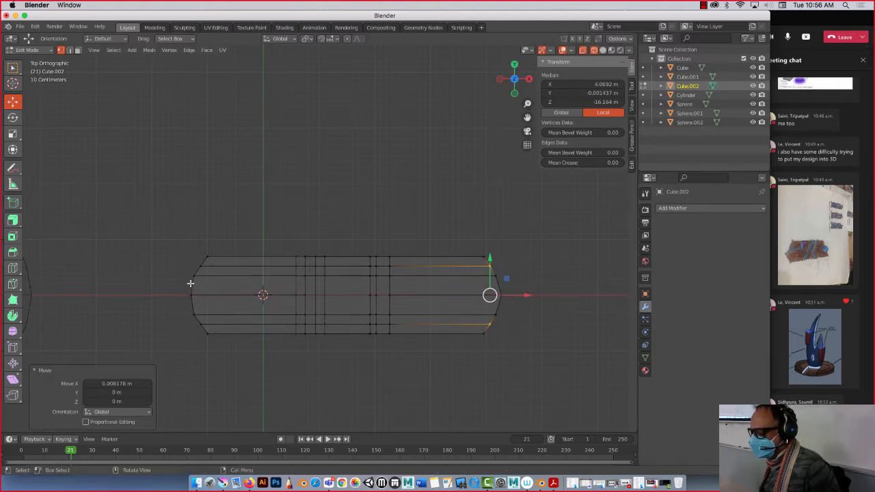
Add one centred lengthwise loop cut in each strip directly beside the block's centre line
left_click(12, 268)
left_click(184, 284)
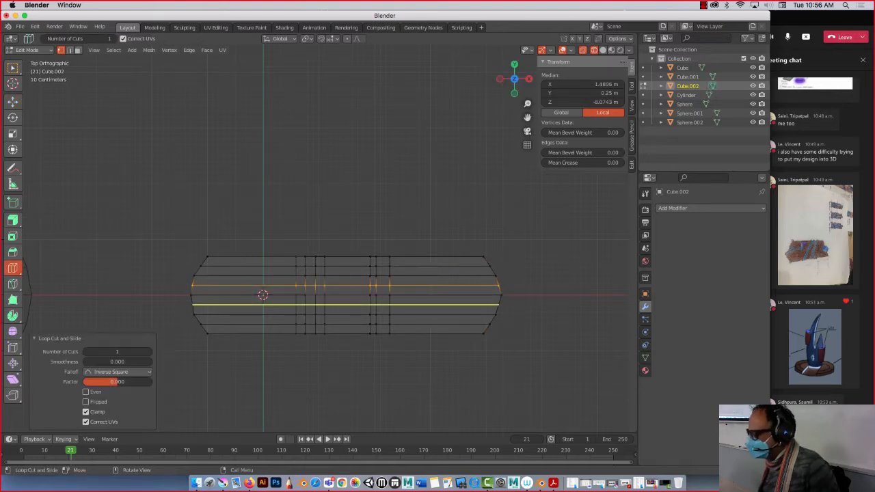
left_click(191, 305)
left_click(12, 105)
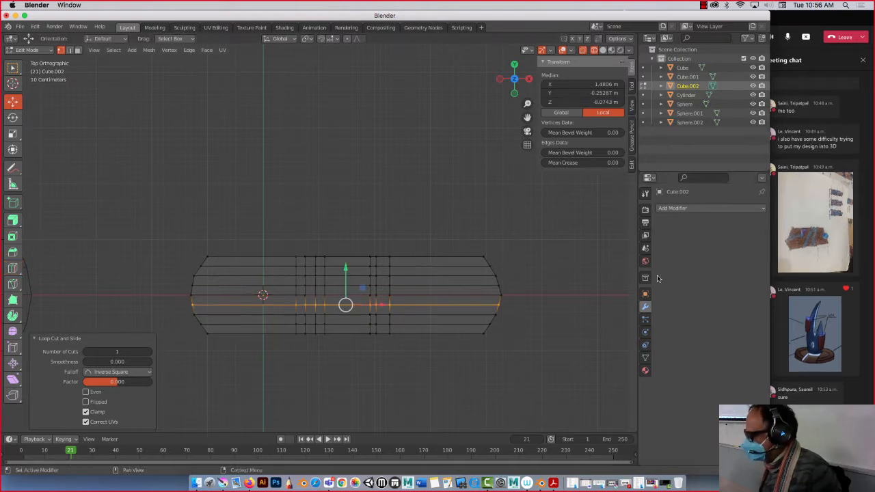
Pull the centre vertices of the upper arm's end inward about 0.03 m along -X
scroll(490, 274, "up", 2)
left_click_drag(0, 0, 0, 0)
middle_click_drag(357, 284, 253, 231, "shift")
scroll(321, 251, "up", 3)
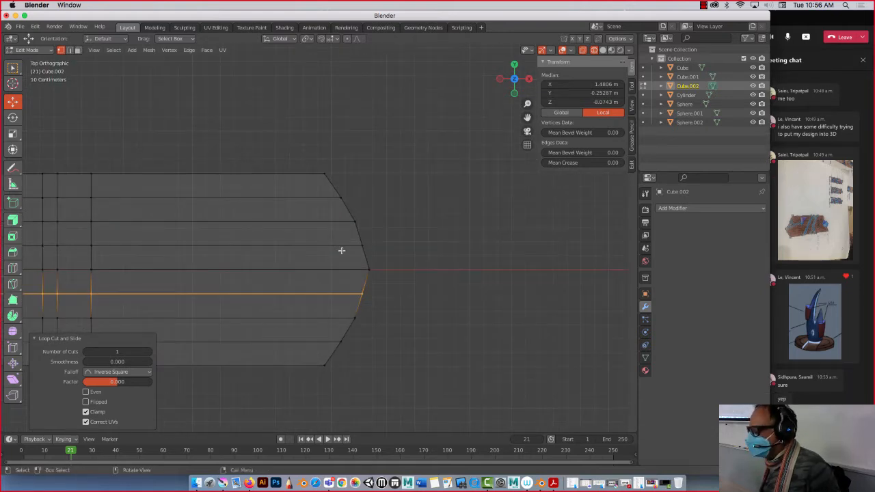
left_click(370, 273)
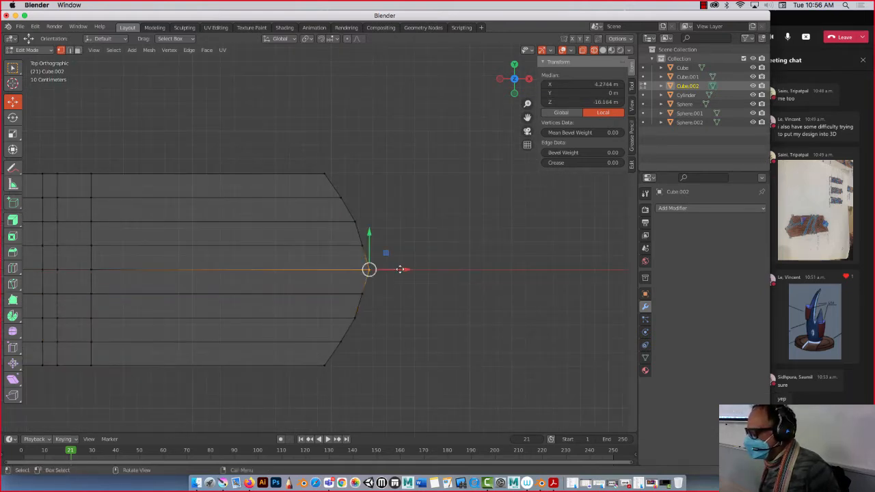
left_click_drag(400, 269, 396, 270)
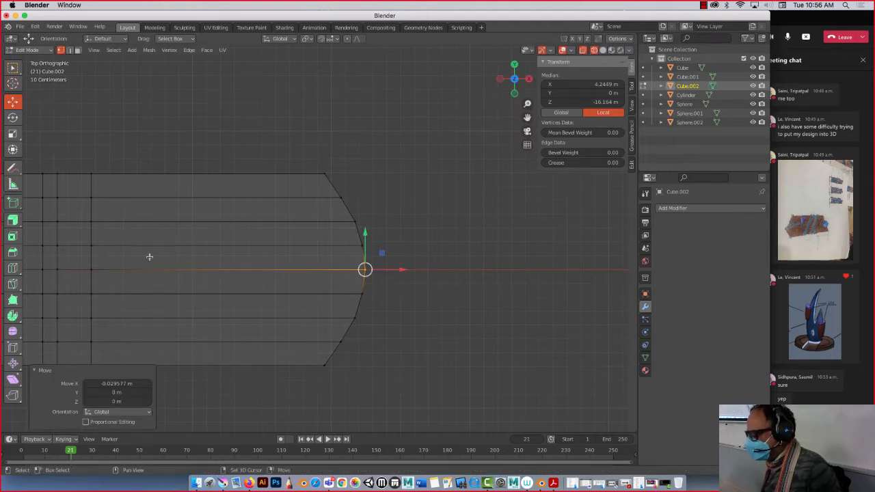
Move the centre vertices of the foot's end inward about 0.003 m along +X
scroll(148, 255, "left", 15)
scroll(285, 299, "left", 5)
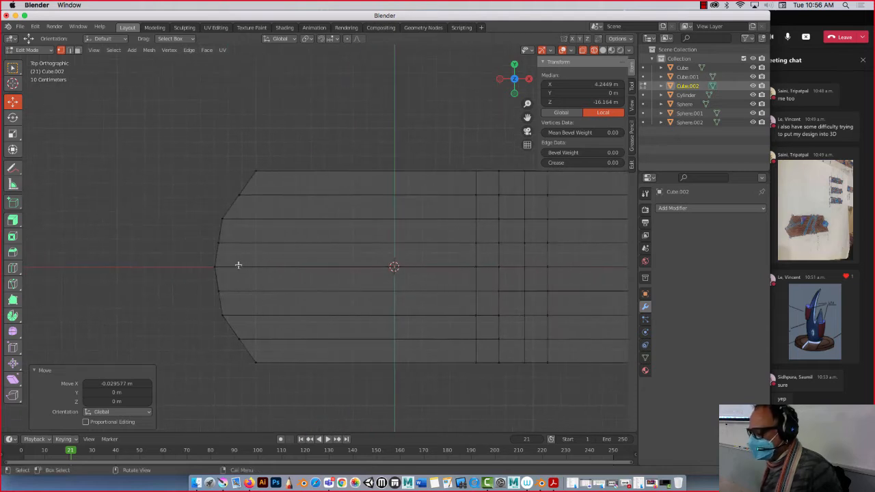
left_click(214, 268)
left_click_drag(236, 268, 238, 269)
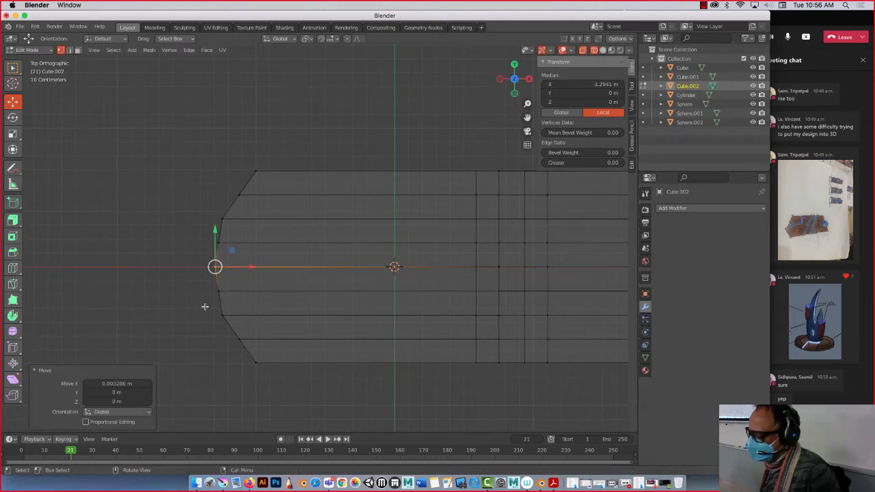
Select the foot end's vertices halfway between the centre and both sides, and move them about 0.02 m along +X
left_click_drag(205, 307, 236, 323)
left_click_drag(204, 206, 239, 227, "shift")
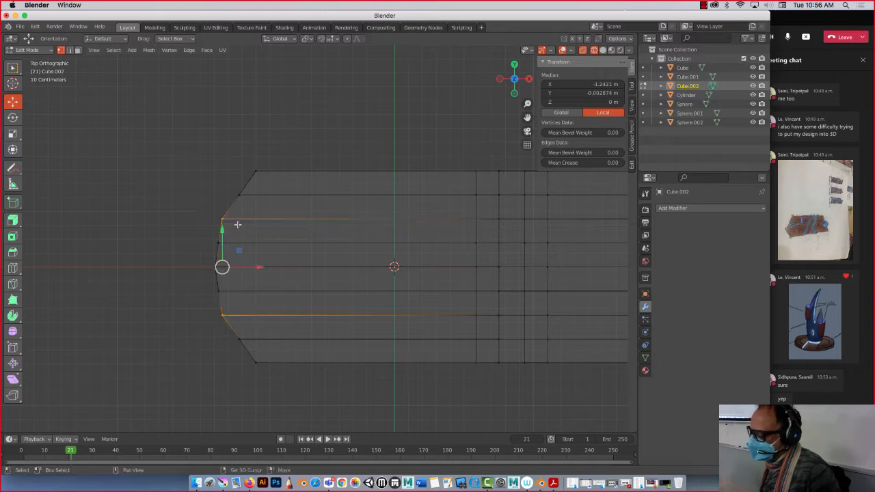
left_click_drag(255, 268, 257, 269)
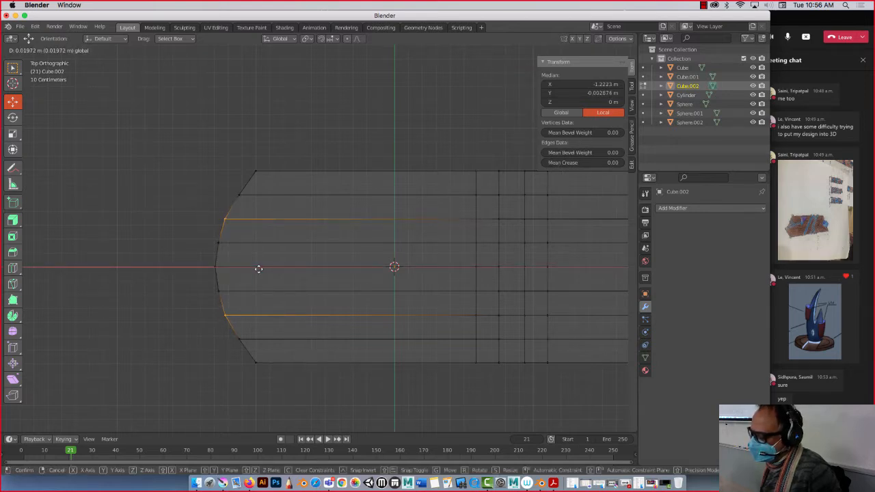
left_click(258, 269)
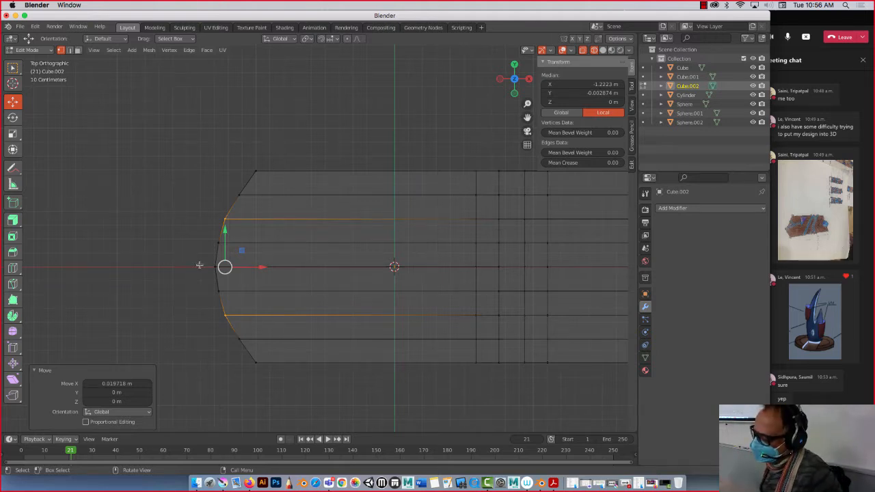
Nudge the foot end's centre vertices another 0.003 m or so along +X
left_click(215, 266)
left_click_drag(252, 267, 251, 266)
middle_click_drag(160, 307, 156, 239)
middle_click_drag(260, 274, 262, 250)
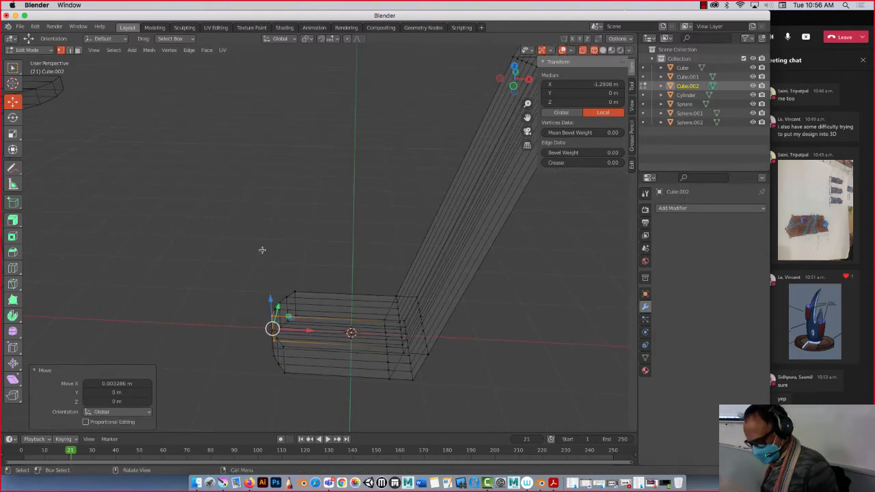
key("Tab")
key("Tab")
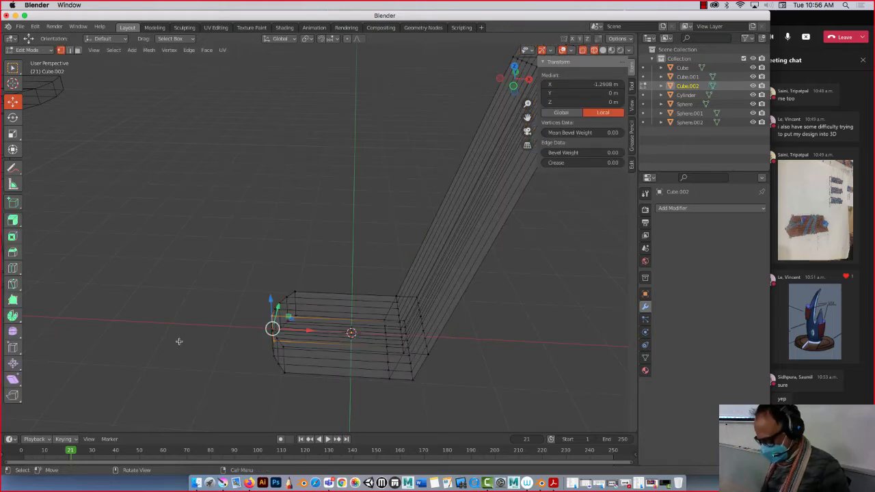
Show the block in solid shading with X-ray off and switch to edge selection
key("z")
left_click(234, 338)
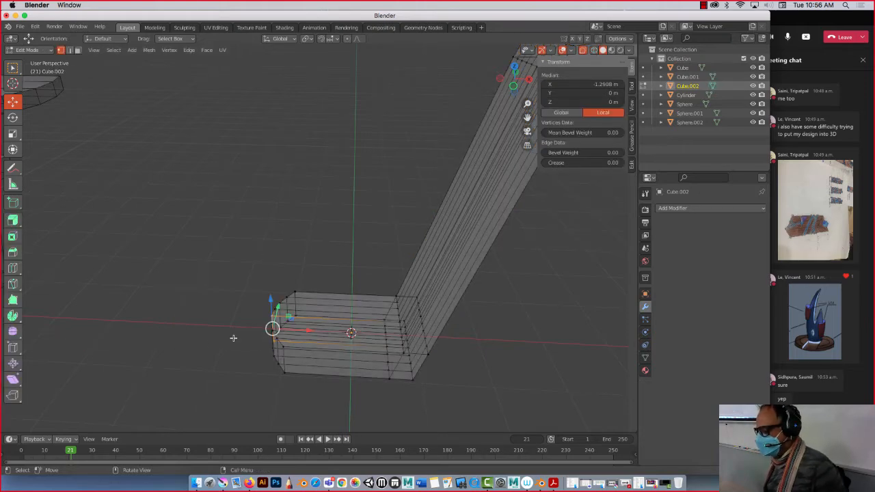
scroll(285, 239, "down", 2)
middle_click_drag(290, 155, 260, 209, "shift")
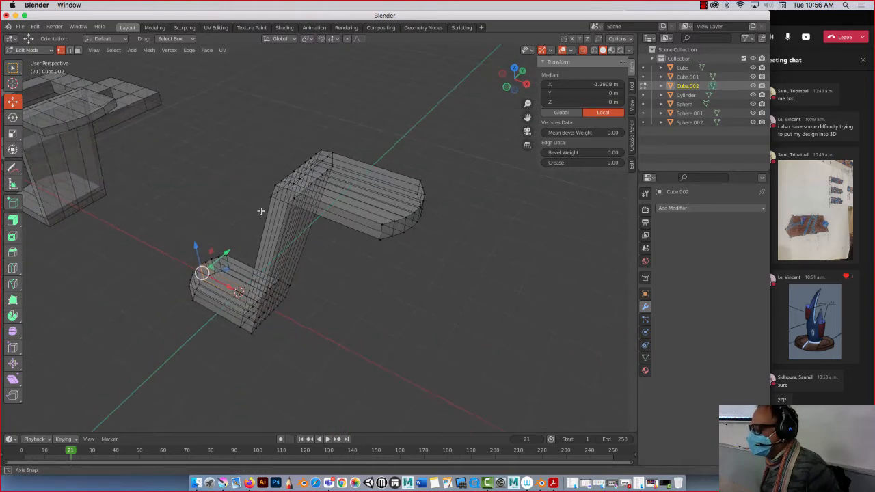
left_click(70, 51)
left_click(336, 206)
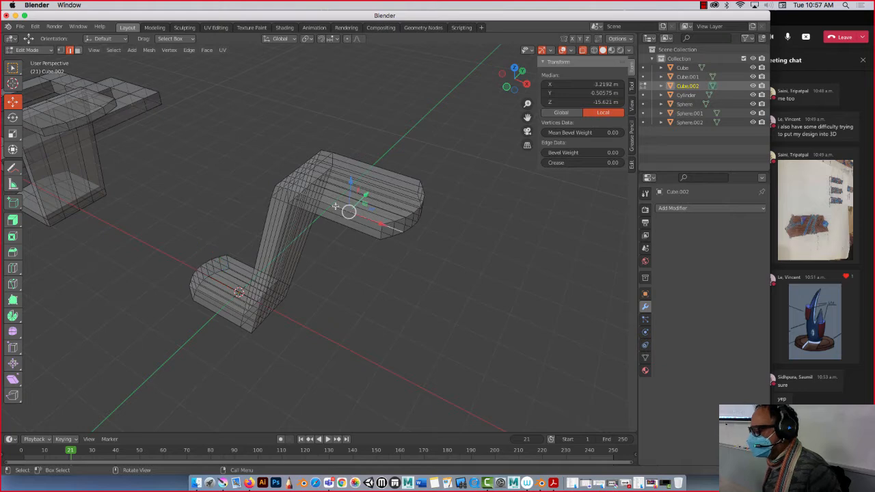
middle_click_drag(314, 232, 327, 185)
left_click(602, 50)
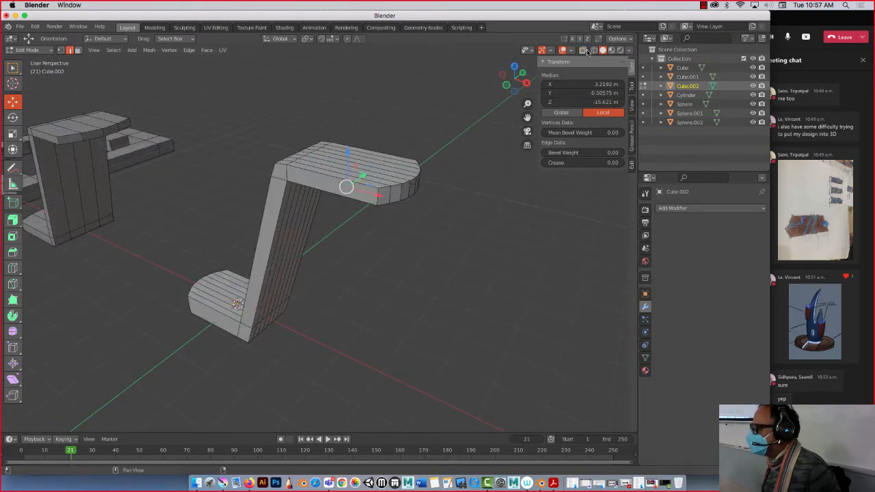
Select the upper outline edges of the top arm, along both long sides and around its curved end
left_click(321, 172, "alt")
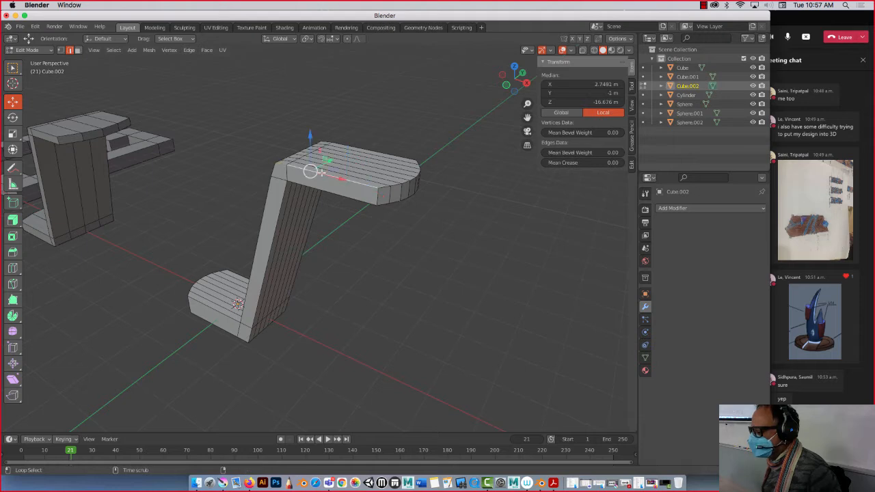
left_click(386, 184, "alt")
left_click(357, 149, "alt")
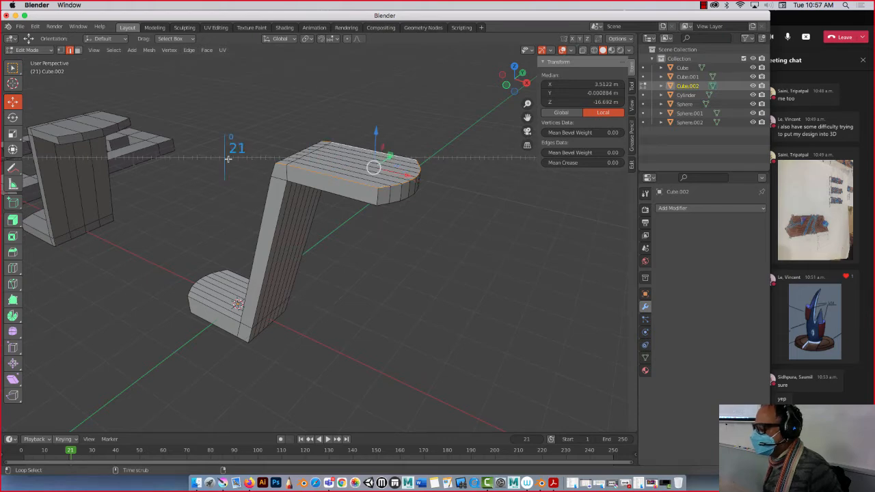
scroll(272, 160, "down", 12, "alt")
Add the matching edges along both sides of the slanted column and around the foot's upper outline to the selection
middle_click_drag(393, 265, 244, 254)
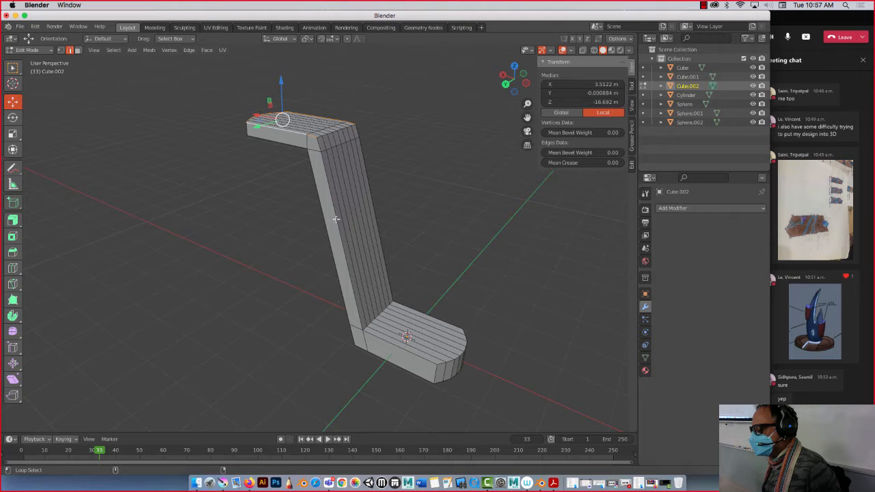
left_click(336, 220, "alt+shift")
left_click(381, 216, "alt+shift")
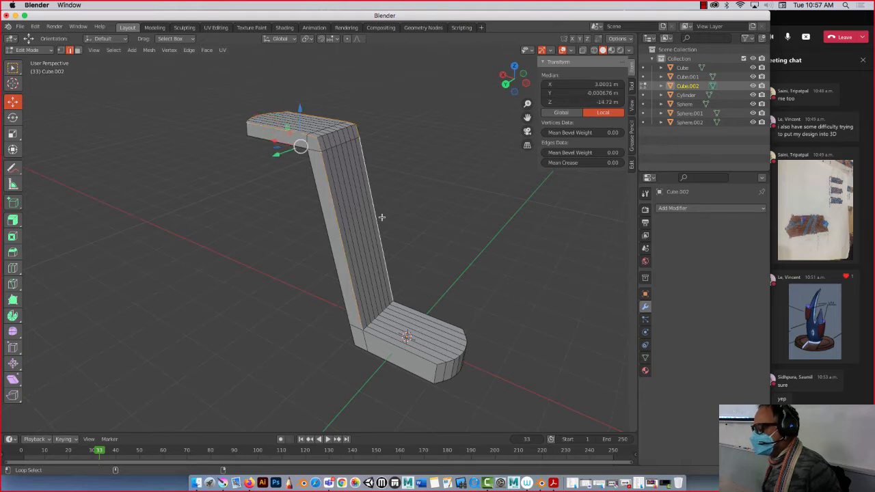
left_click(389, 341, "alt+shift")
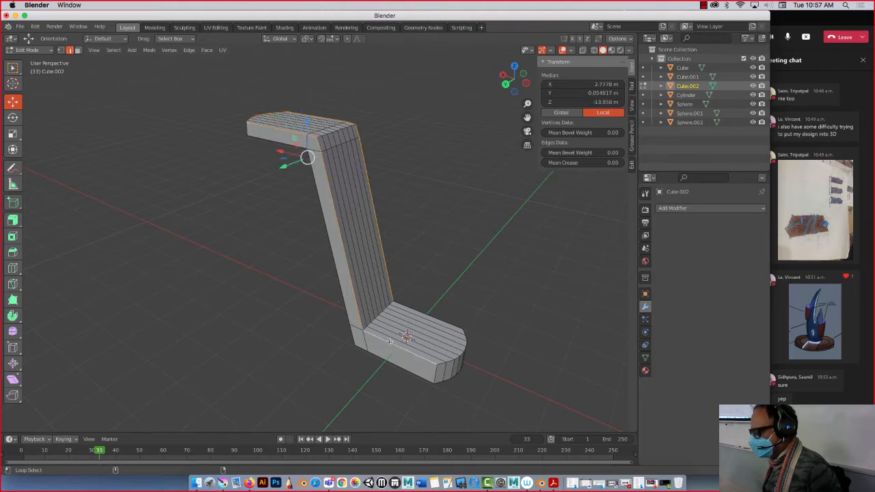
left_click(454, 327, "alt+shift")
left_click(463, 331, "alt+shift")
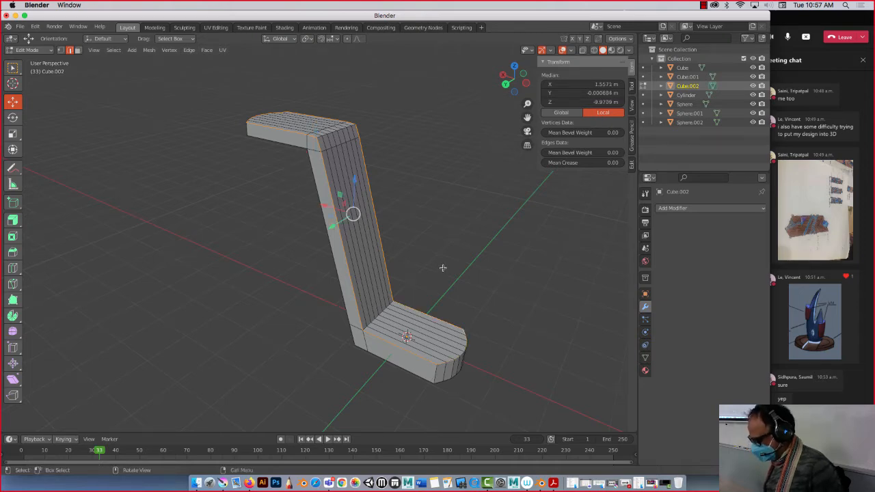
Bevel the selected outline edges with a width of about 0.114 m and 3 segments, and check the result from several sides
mouse_move(435, 260)
middle_mouse_down()
mouse_move(561, 259)
mouse_move(418, 256)
mouse_move(430, 248)
middle_mouse_up()
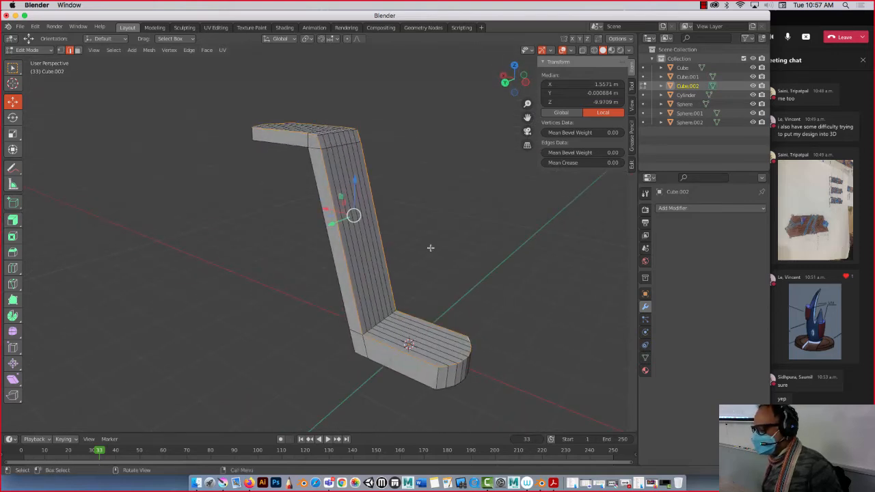
left_click(14, 254)
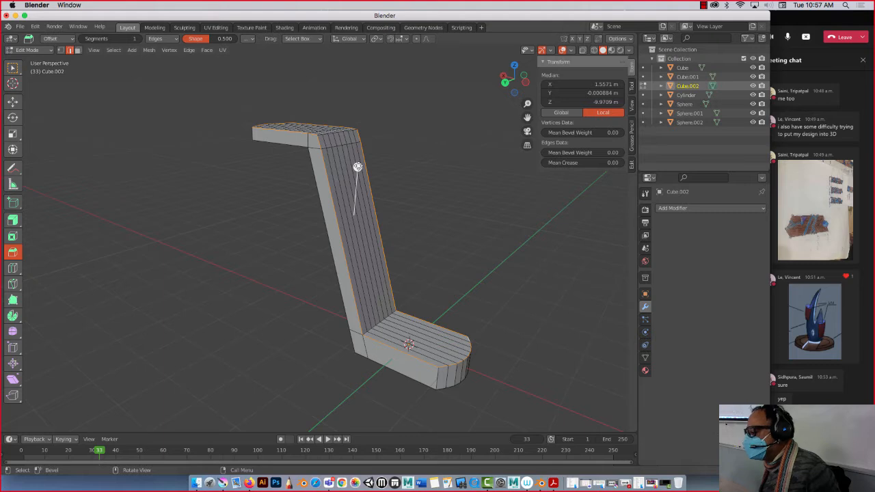
mouse_move(358, 167)
left_mouse_down()
mouse_move(361, 158)
mouse_move(357, 166)
left_mouse_up()
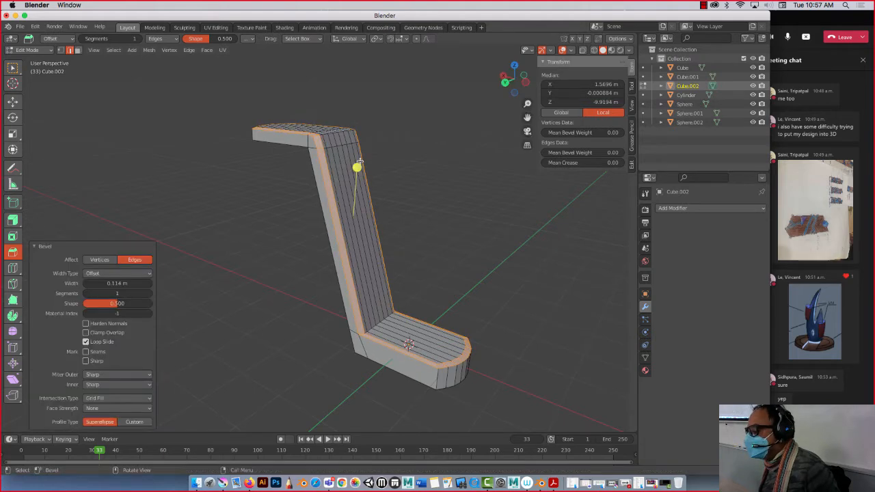
left_click(149, 293)
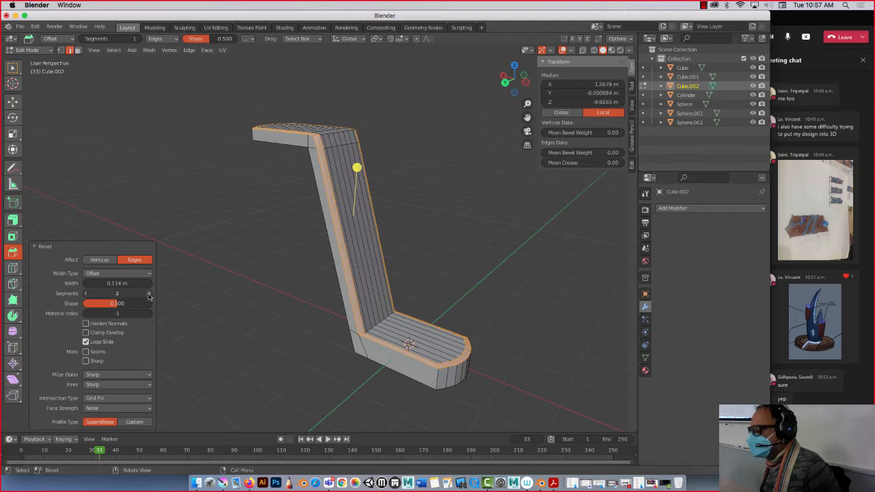
left_click(149, 293)
middle_click_drag(198, 281, 221, 267)
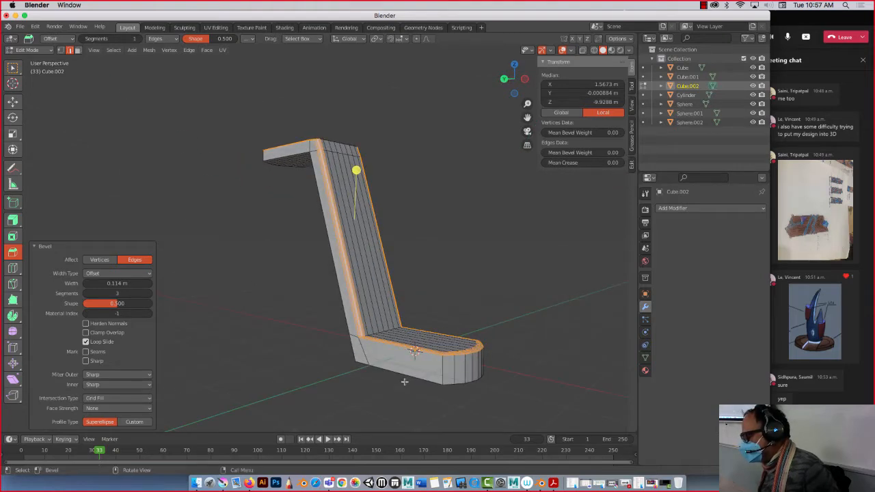
middle_click_drag(358, 331, 416, 338)
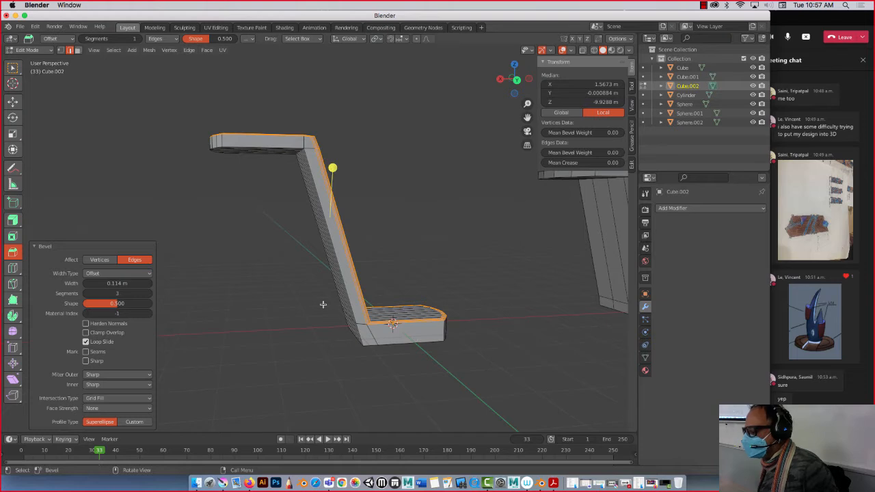
middle_click_drag(324, 303, 270, 305)
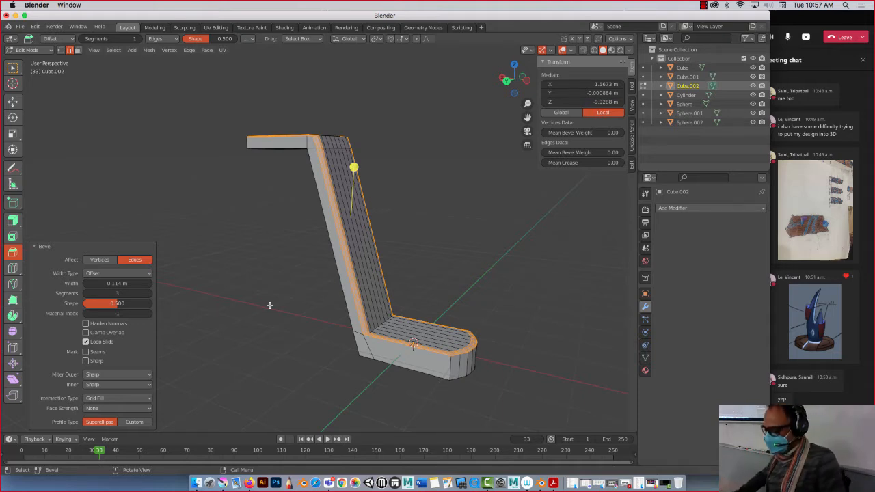
mouse_move(229, 214)
middle_mouse_down()
mouse_move(217, 245)
mouse_move(225, 227)
middle_mouse_up()
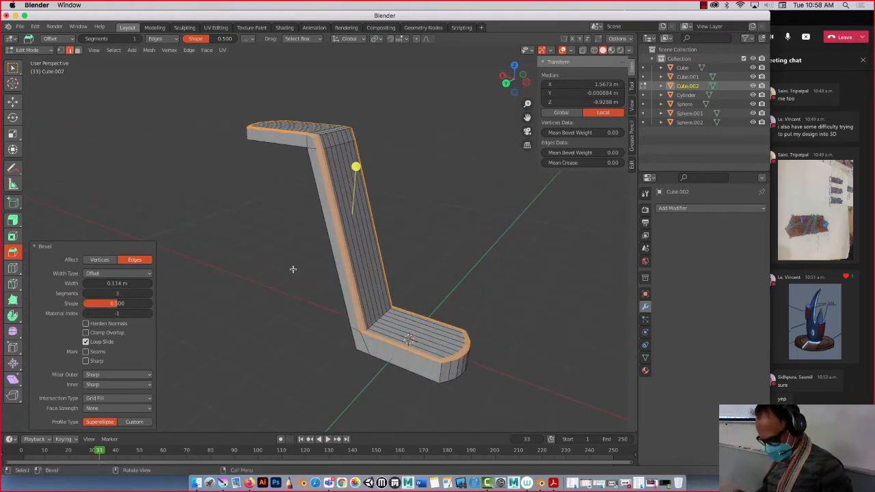
Return to Object Mode, move the block about 8.5 m along +X away from the origin, and deselect it
key("Tab")
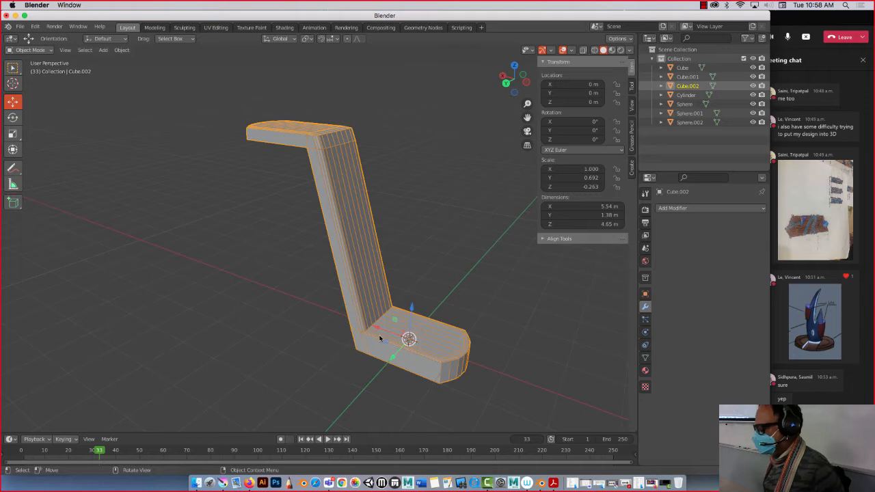
left_click_drag(381, 331, 125, 276)
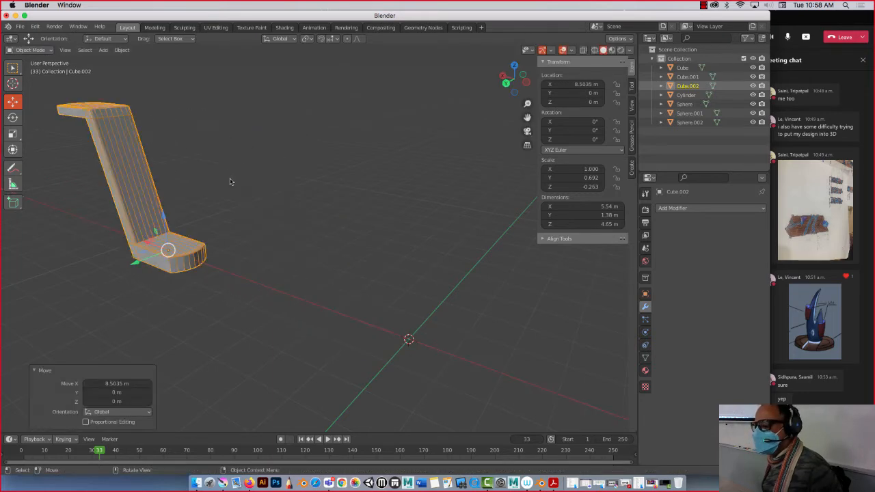
left_click(230, 180)
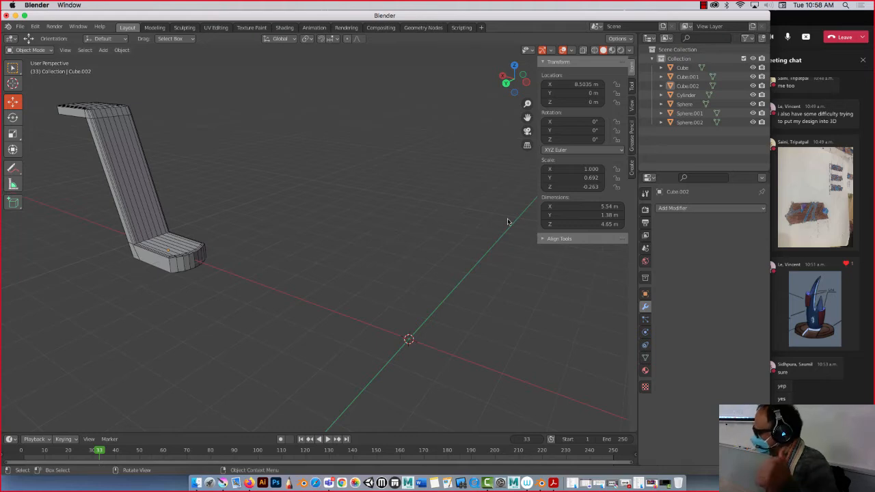
Add a three-sided Polygon curve with a 1 m radius at the origin, then return to Object Mode and deselect it
left_click(102, 50)
mouse_move(111, 71)
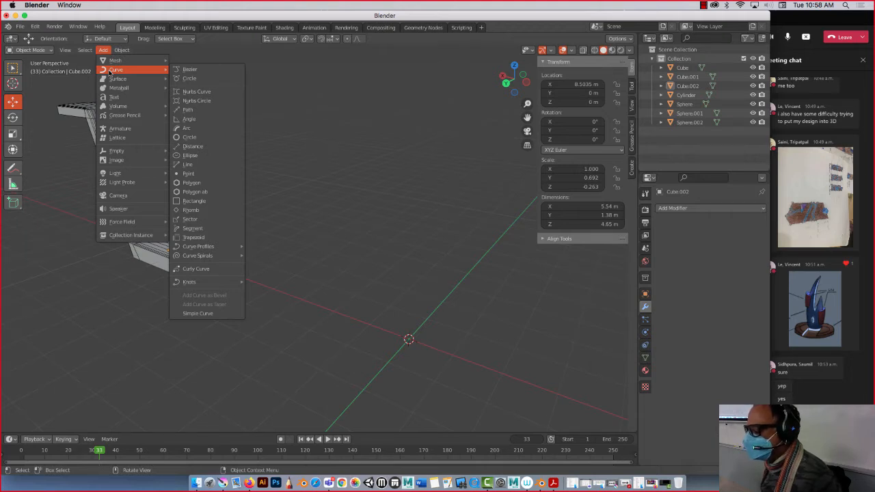
left_click(198, 185)
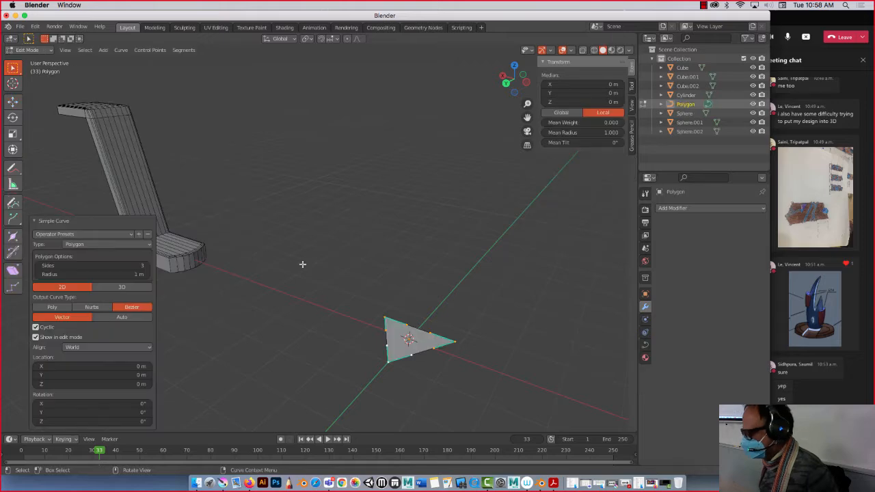
mouse_move(357, 342)
middle_mouse_down()
mouse_move(304, 301)
mouse_move(299, 271)
mouse_move(310, 335)
mouse_move(373, 334)
mouse_move(363, 331)
middle_mouse_up()
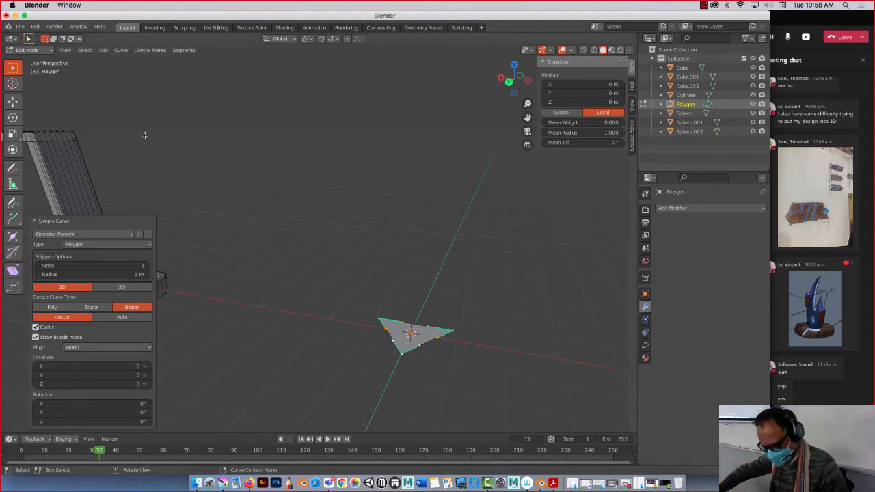
key("Tab")
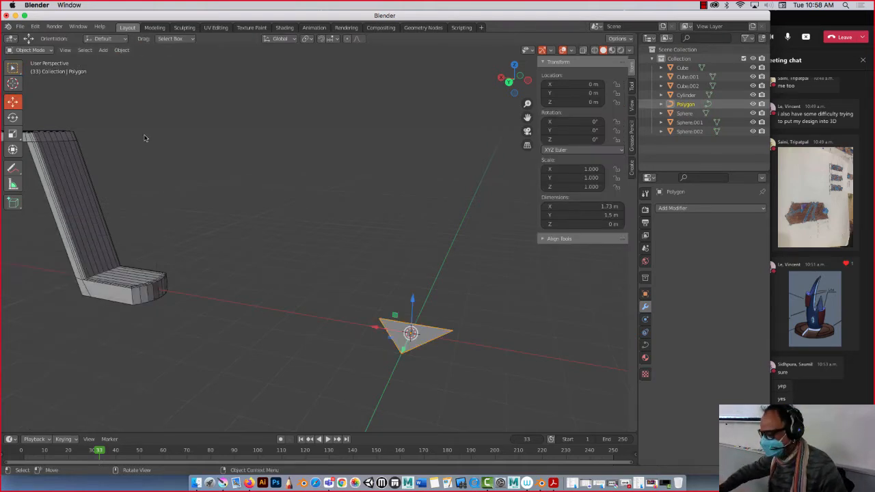
left_click(181, 221)
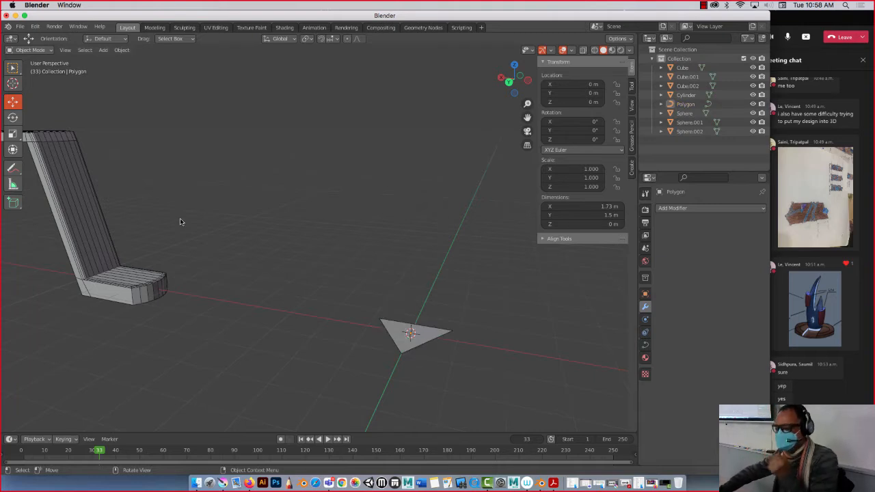
Examine the add-on preferences for the curve and mesh add-ons, especially Add Curve: Extra Objects and Add Mesh: Extra Objects
left_click(104, 50)
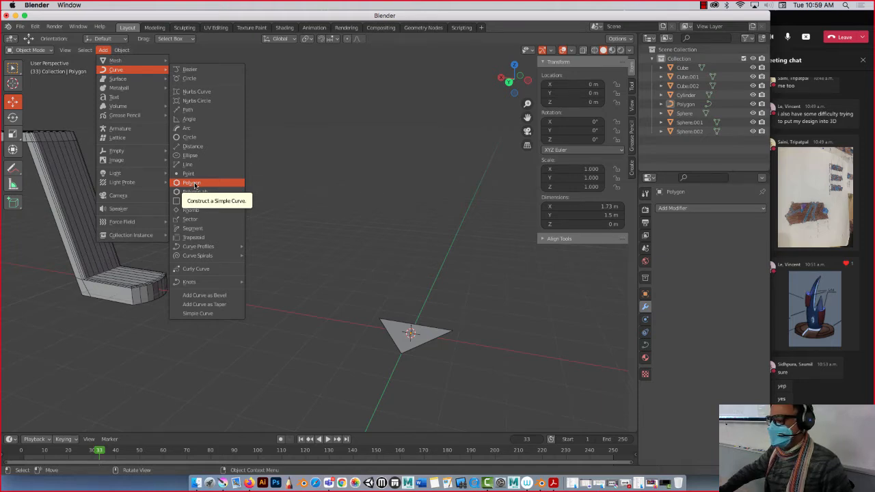
left_click(34, 27)
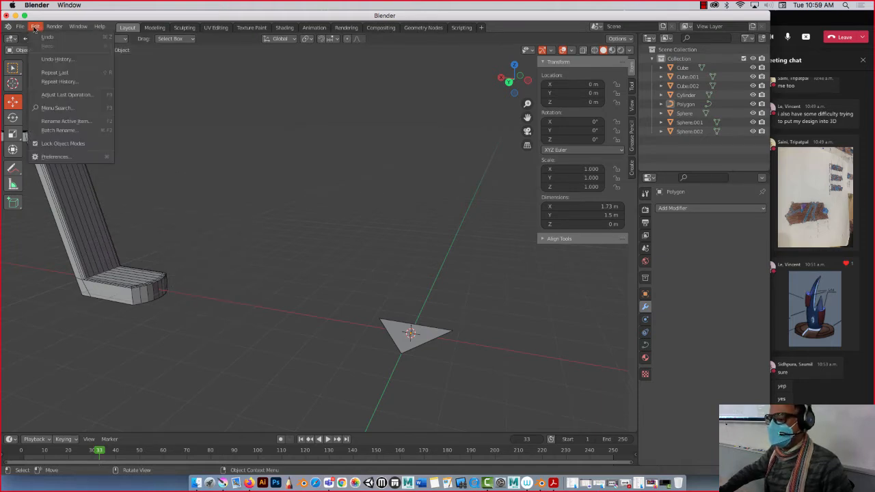
left_click(56, 157)
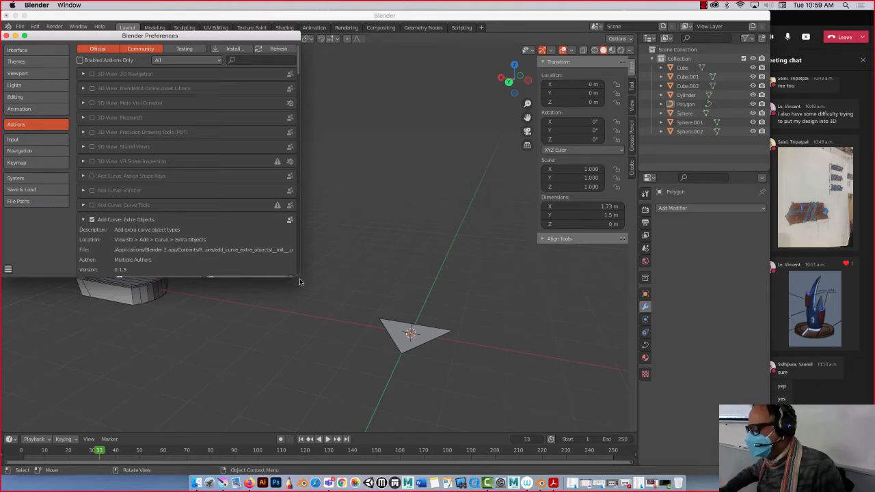
left_click_drag(299, 277, 308, 339)
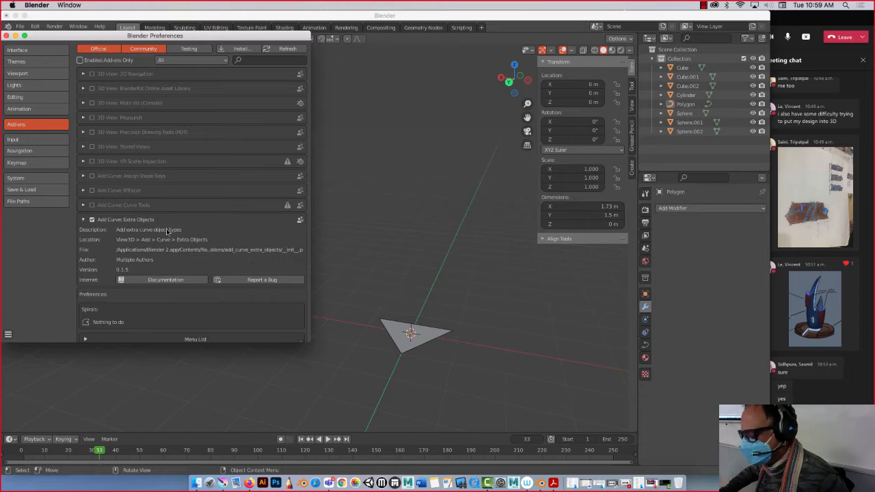
scroll(167, 231, "down", 5)
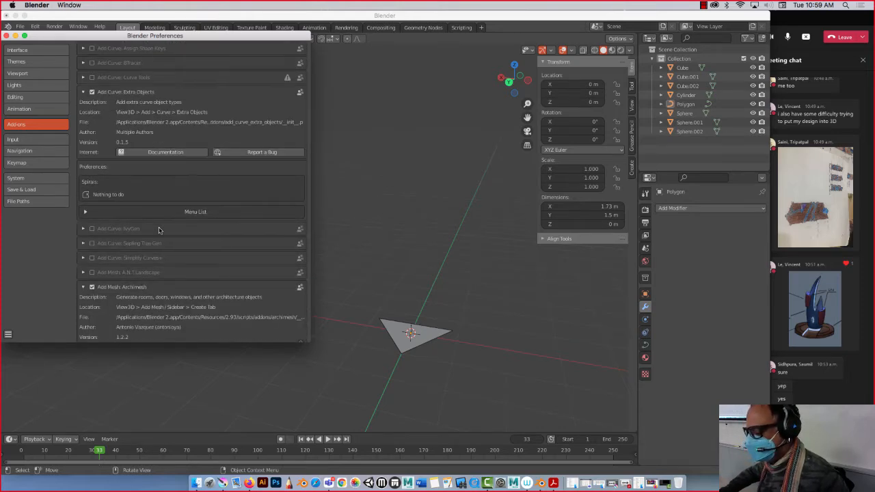
scroll(158, 230, "down", 6)
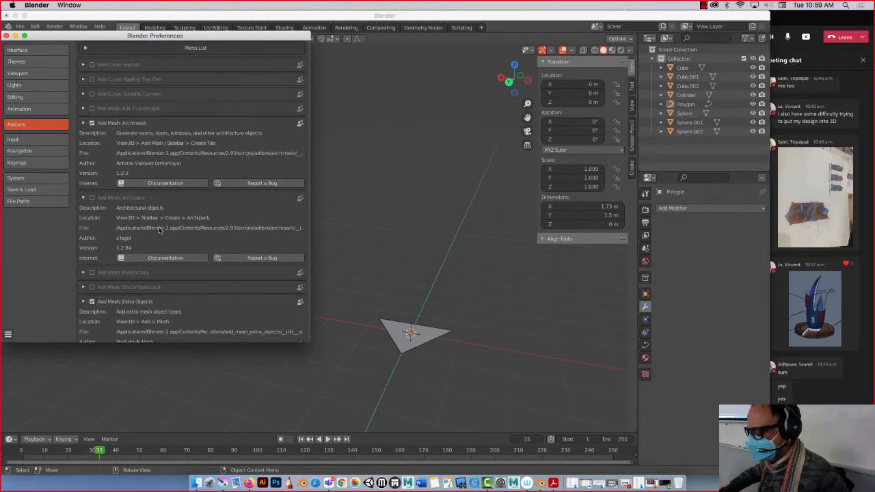
scroll(158, 229, "down", 2)
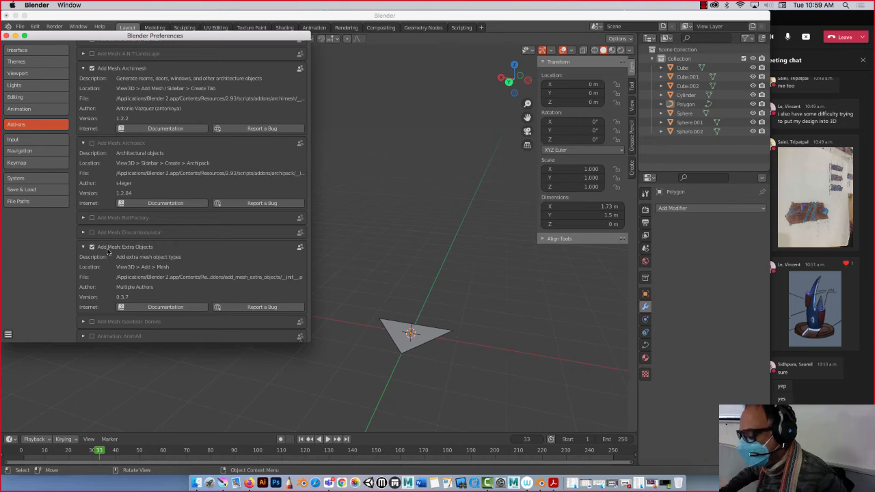
scroll(157, 218, "up", 4)
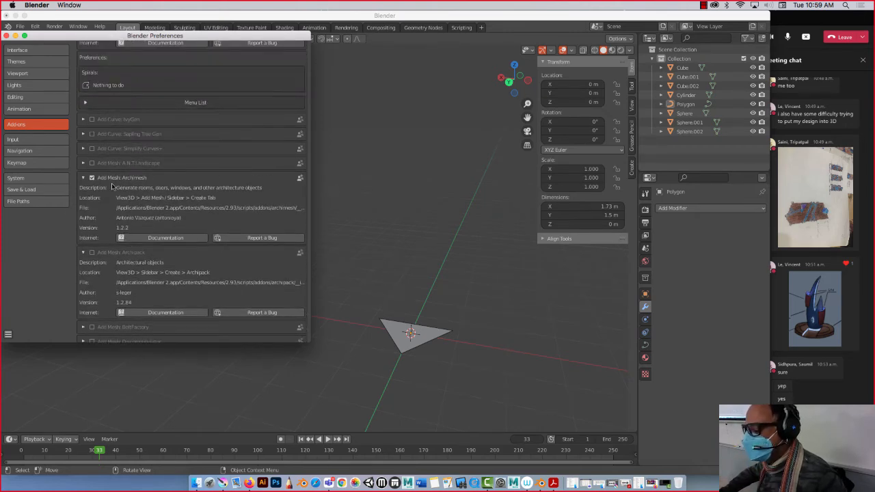
scroll(138, 190, "up", 5)
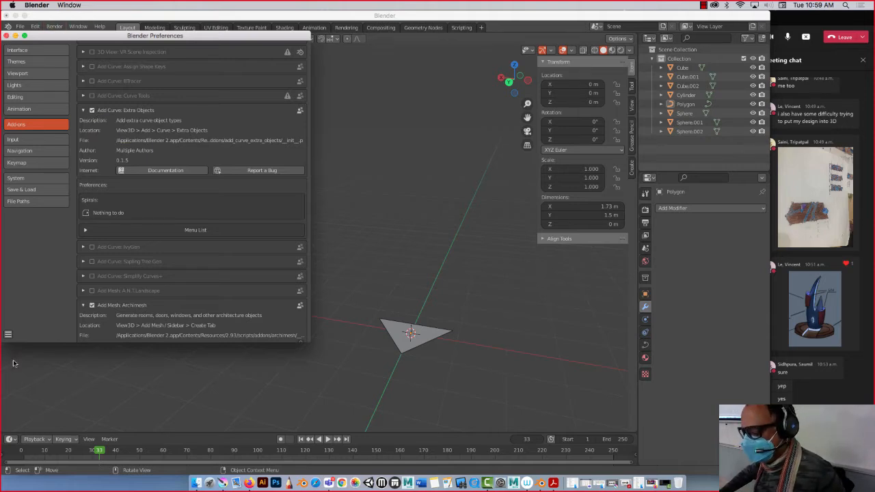
Check the options for saving the preferences, close the Preferences window, and inspect the triangle curve from another side
left_click(8, 334)
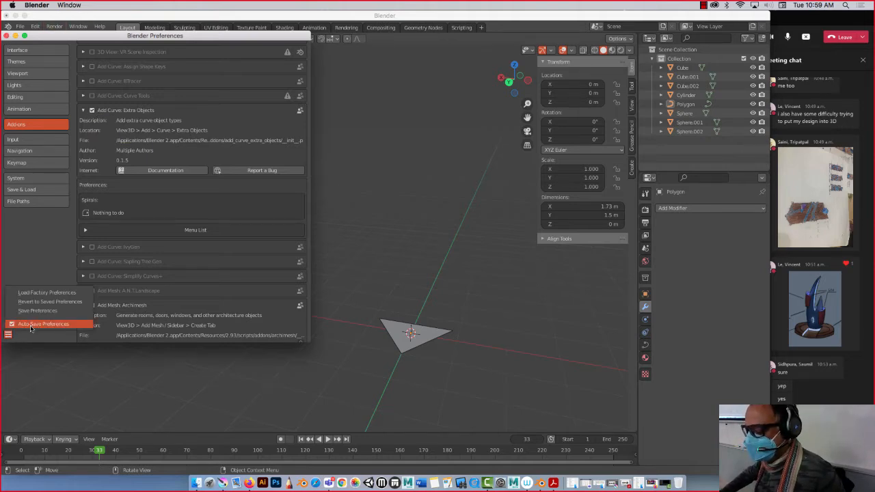
left_click(6, 35)
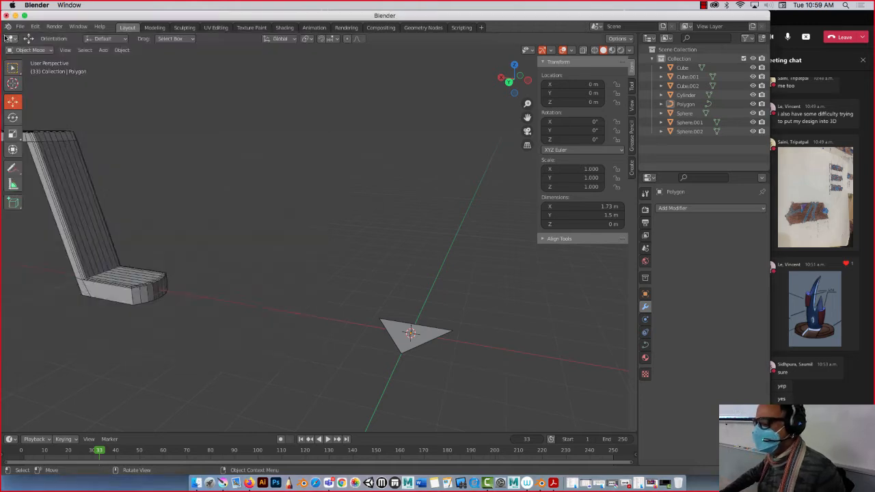
middle_click_drag(234, 236, 285, 225)
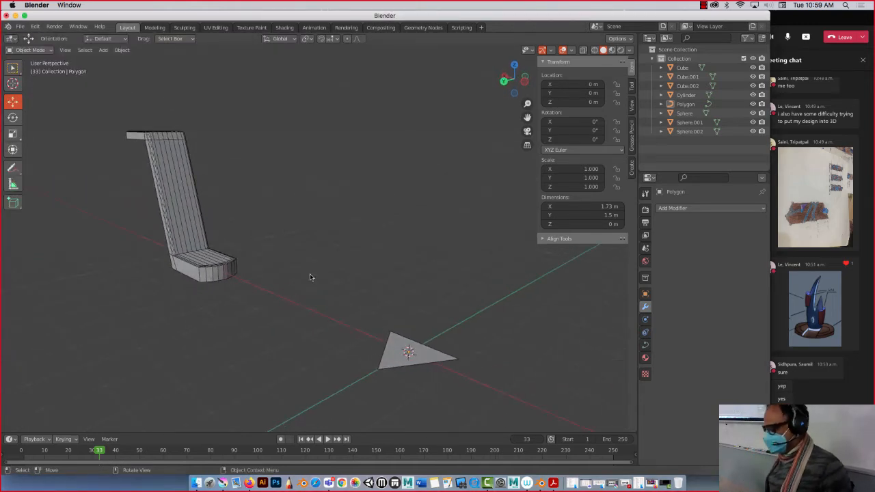
middle_click_drag(333, 366, 255, 308)
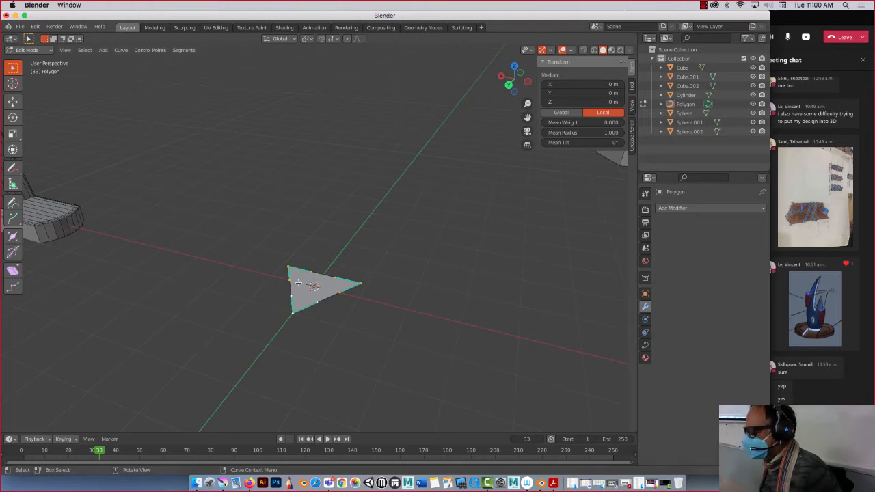
In Edit Mode, try to extrude the triangle curve's control points upward by about 0.39 m, then select one corner point
left_click(12, 102)
middle_click_drag(355, 311, 311, 290)
left_click_drag(311, 290, 318, 271)
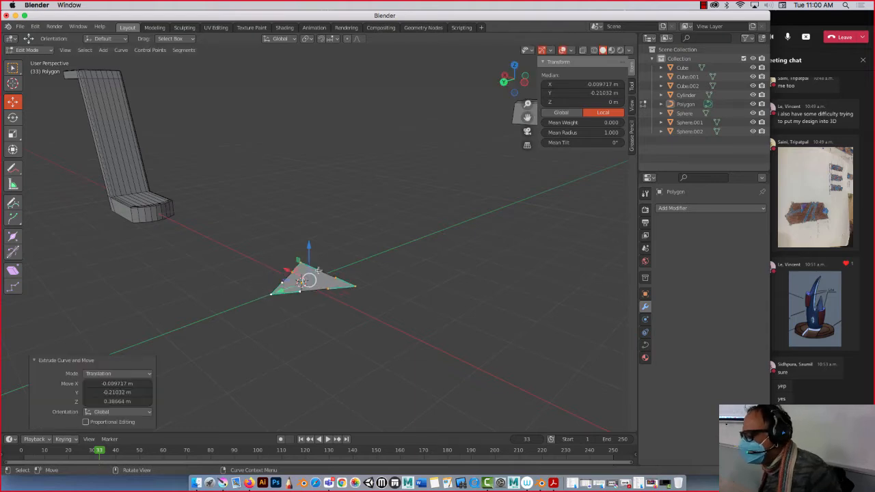
left_click(410, 121)
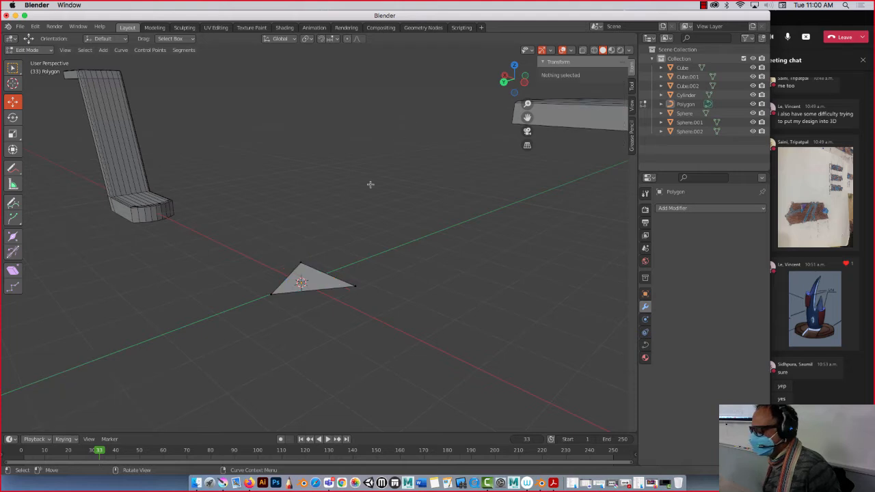
left_click(300, 268)
middle_click_drag(272, 254, 294, 229)
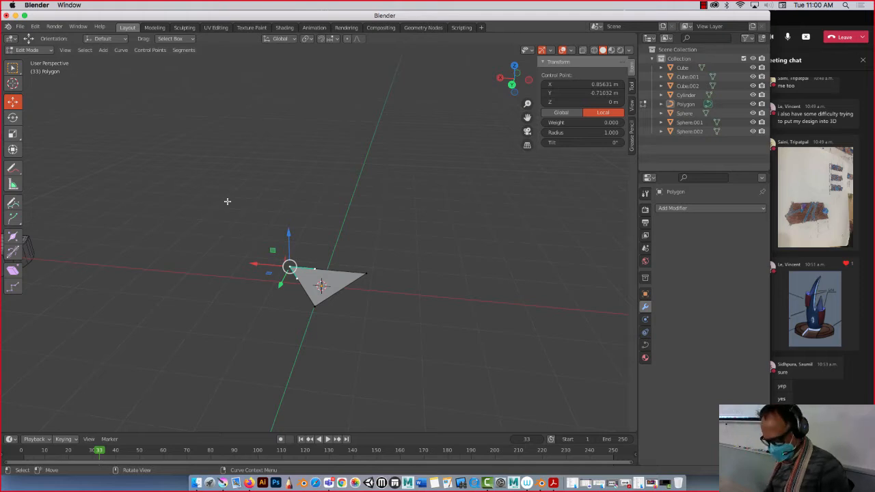
Return to Object Mode and delete the triangular curve at the origin
key("Tab")
left_click(327, 275)
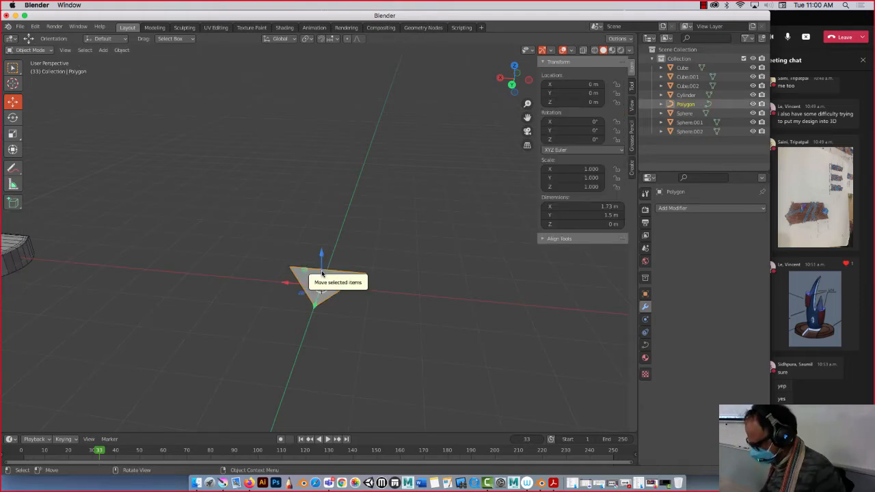
key("Delete")
Try a 2D Circle curve with 4 sides and a 1 m radius at the origin, then delete it
left_click(103, 50)
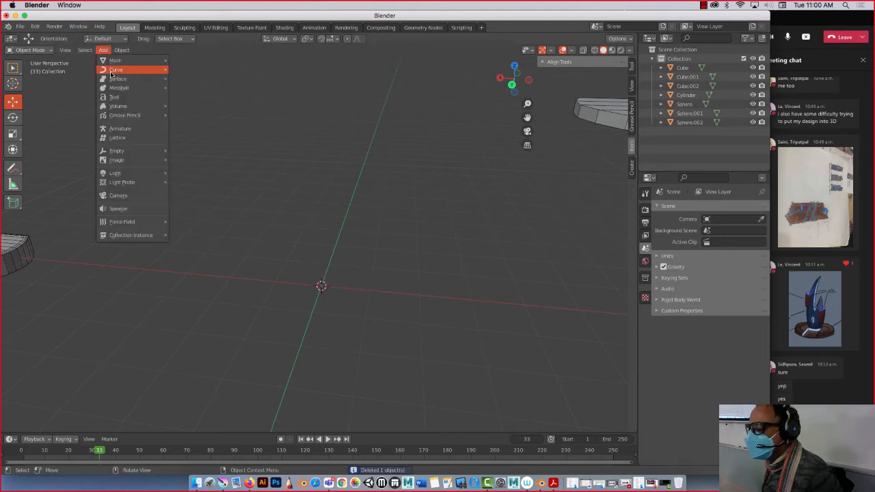
mouse_move(110, 72)
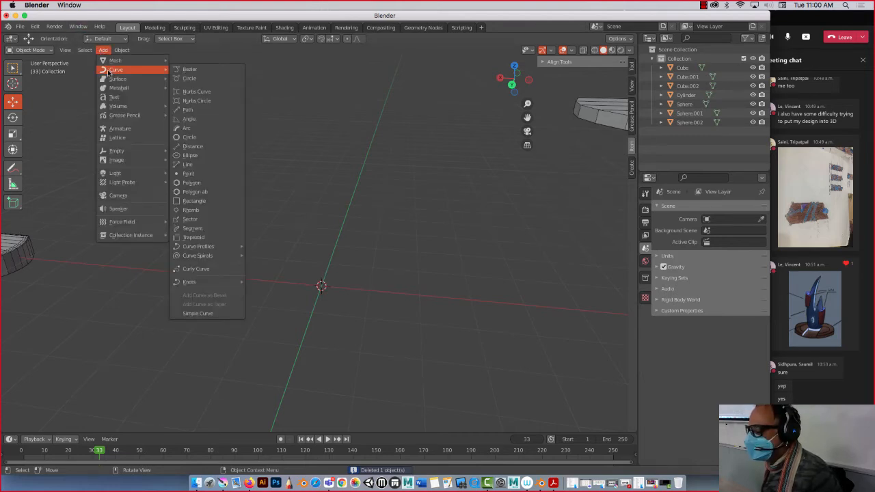
left_click(209, 136)
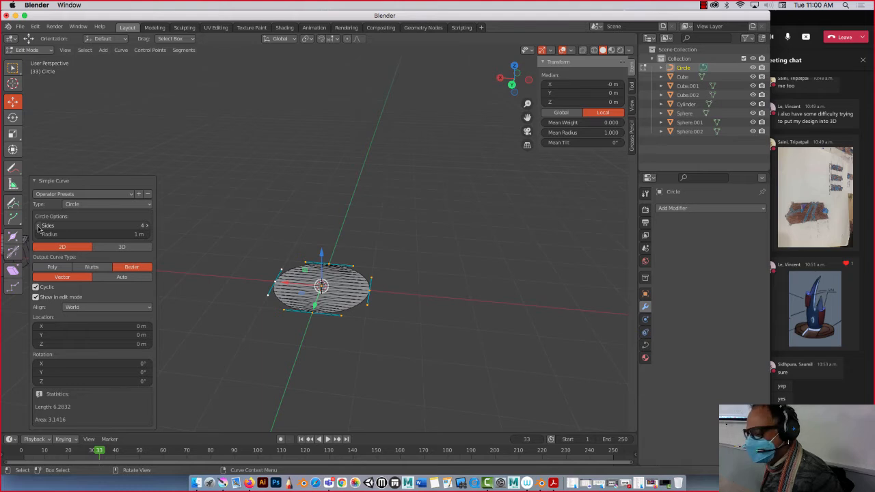
left_click(273, 302)
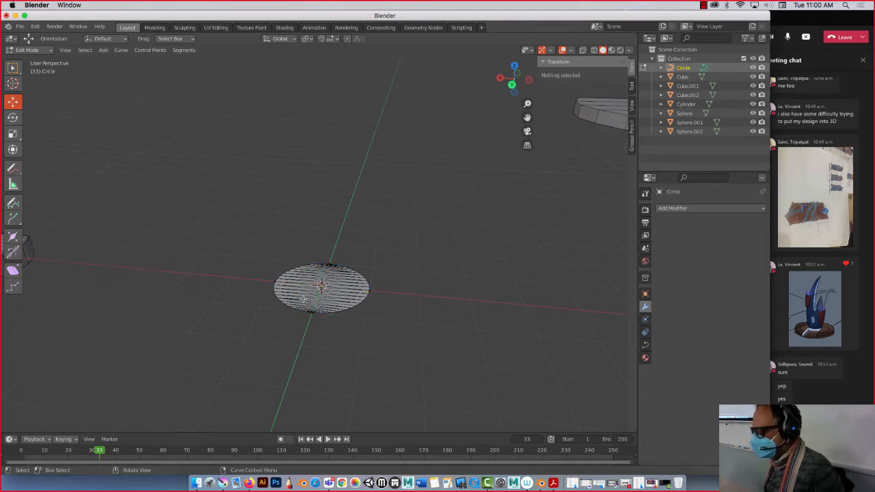
left_click(303, 298)
key("Tab")
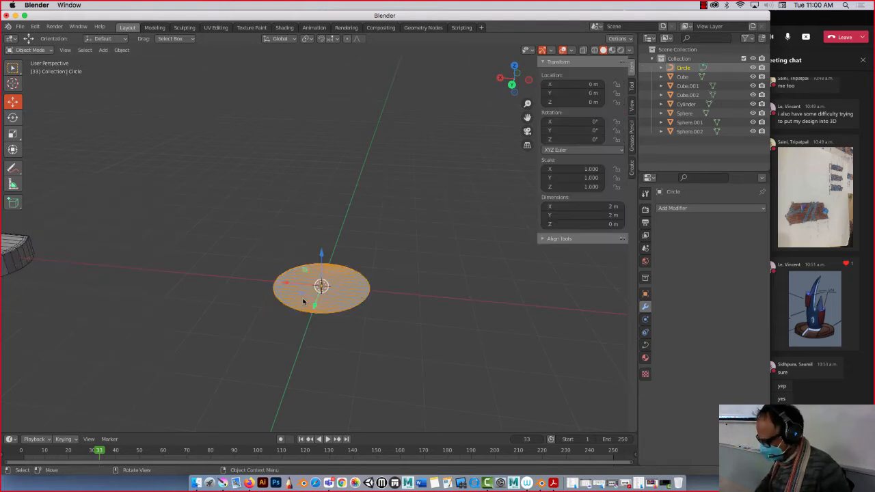
key("Delete")
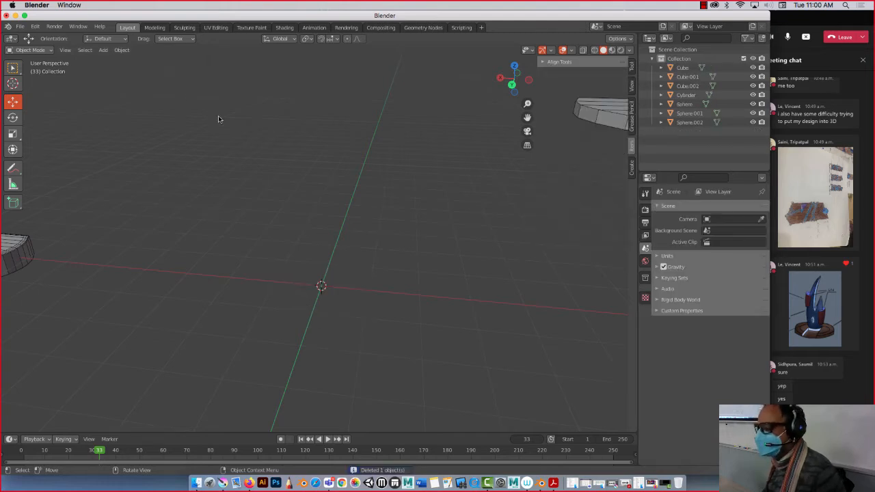
Add a 2 m mesh cube at the origin
left_click(102, 50)
mouse_move(116, 63)
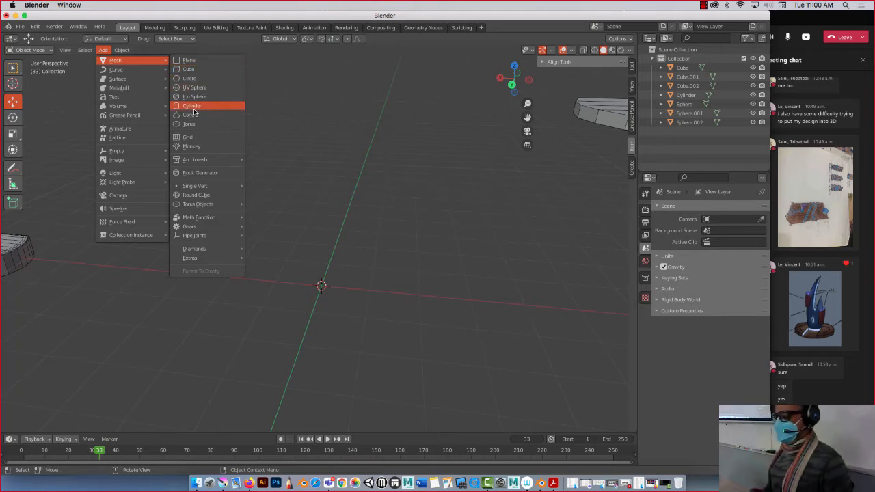
left_click(194, 69)
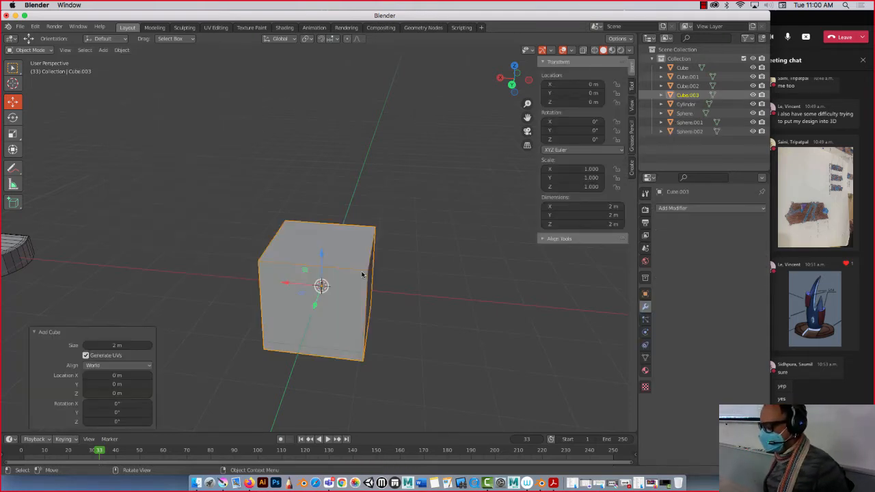
middle_click_drag(363, 274, 385, 284)
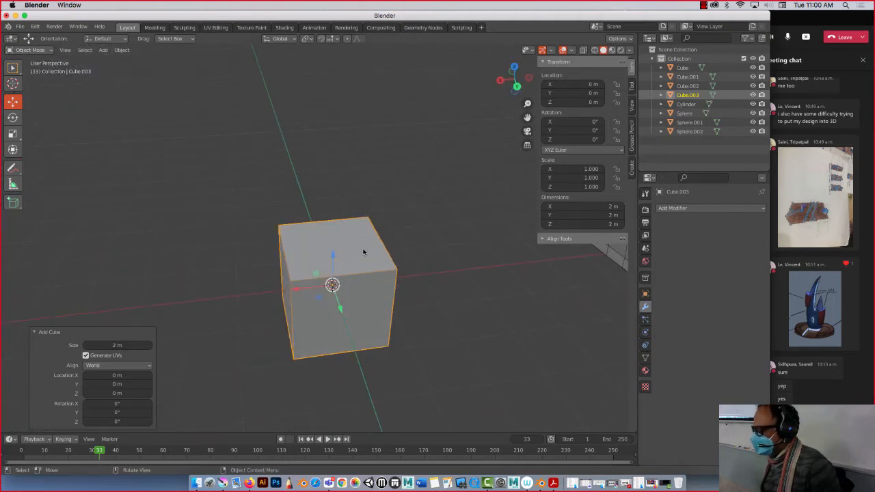
middle_click_drag(317, 289, 340, 323)
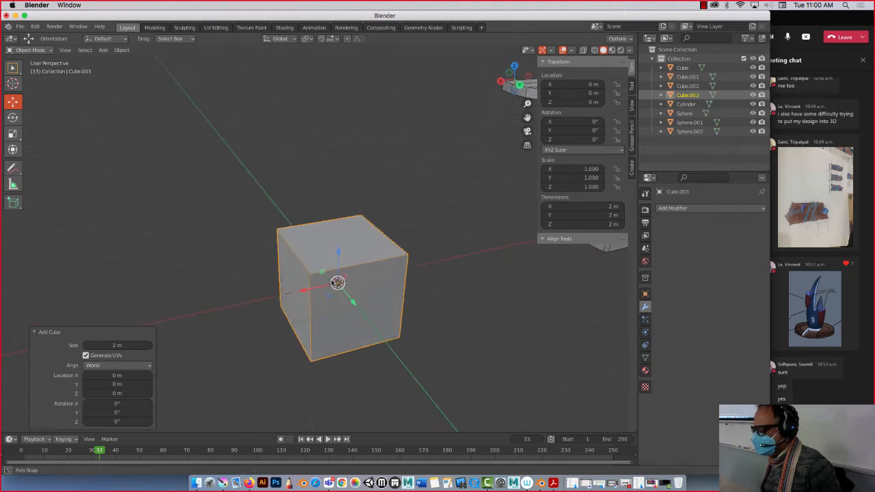
In Edit Mode, select the cube's +Y face and scale it to about 0.038 along X, tapering the cube into a wedge
key("Tab")
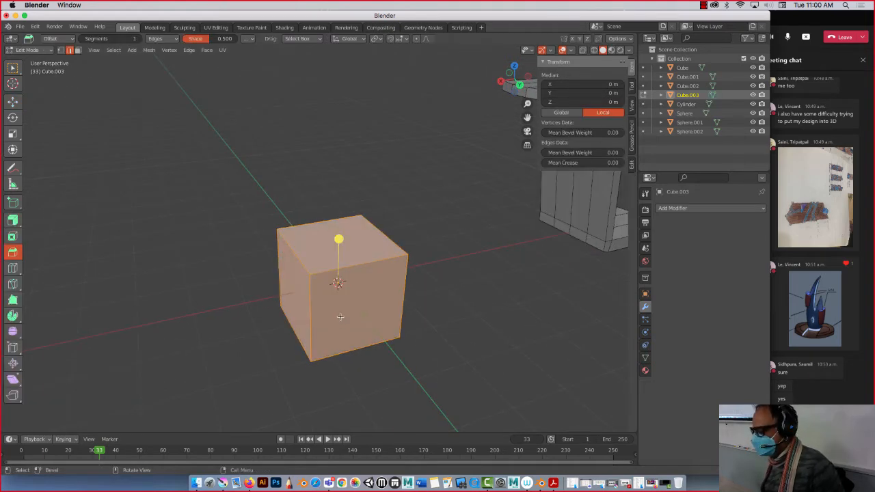
key("3")
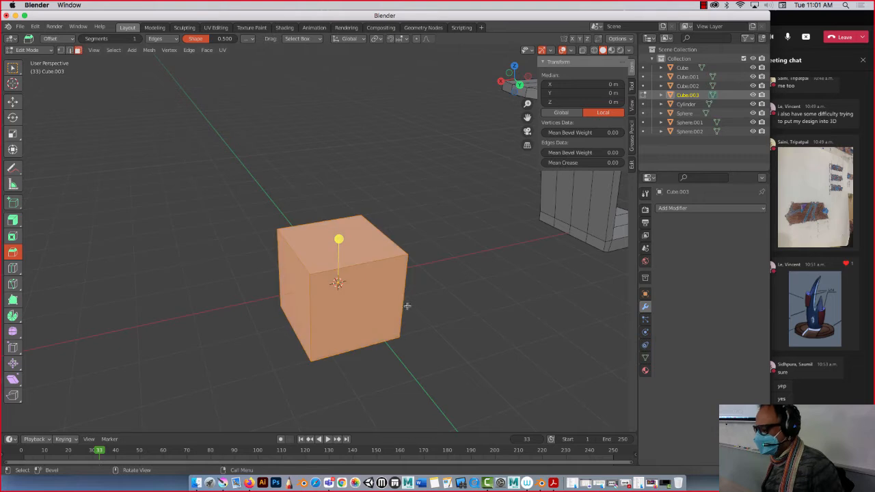
left_click(372, 301)
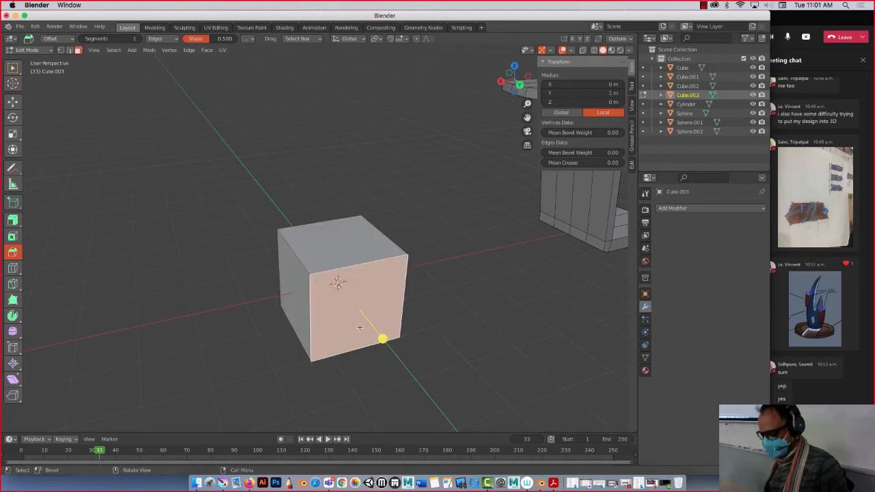
left_click(13, 133)
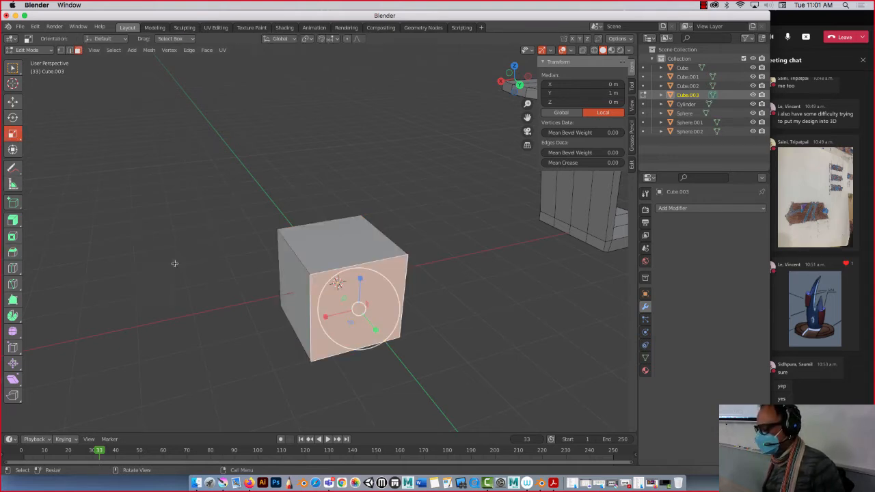
left_click_drag(329, 318, 357, 308)
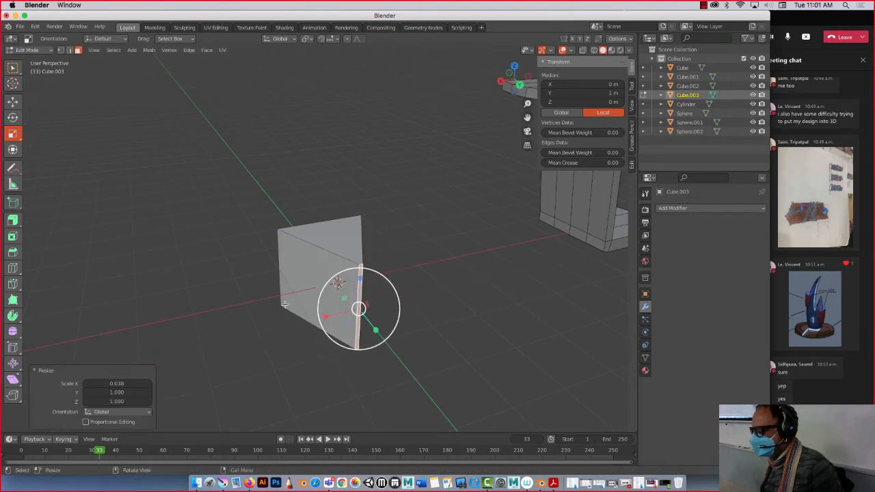
middle_click_drag(357, 308, 147, 291)
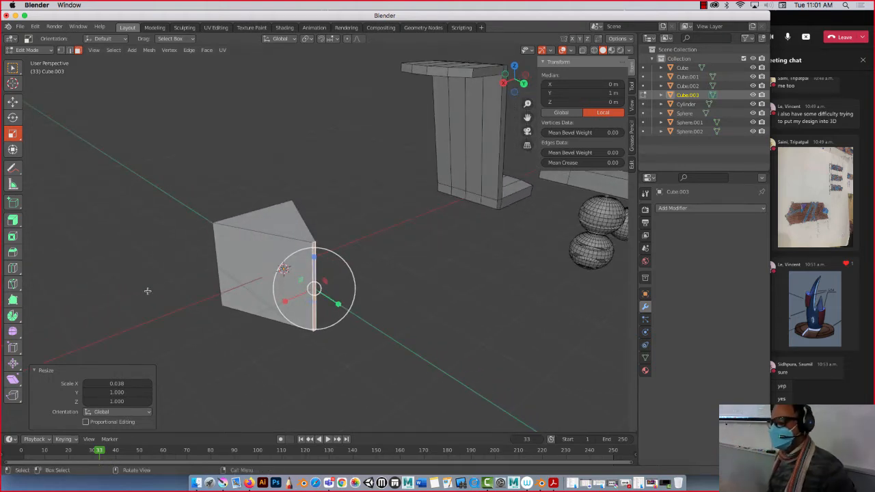
Select the two upper vertices of the narrowed face and merge them at their center
left_click(60, 51)
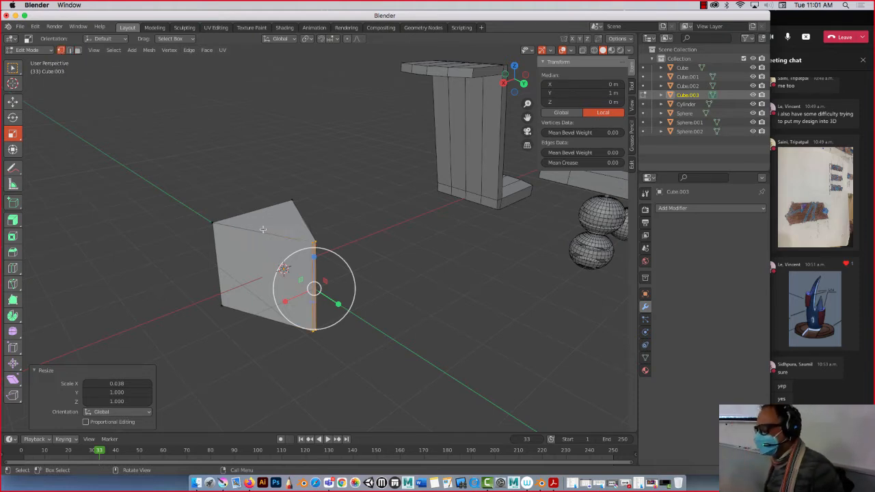
left_click(313, 244)
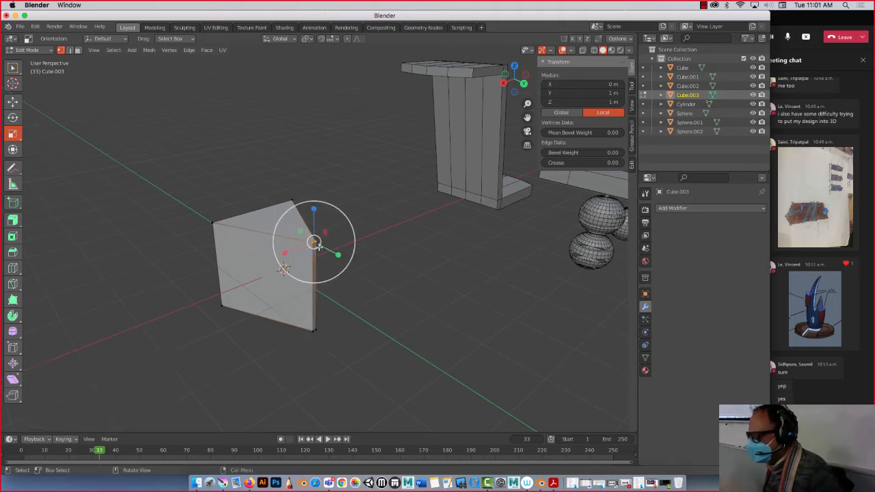
right_click(313, 247)
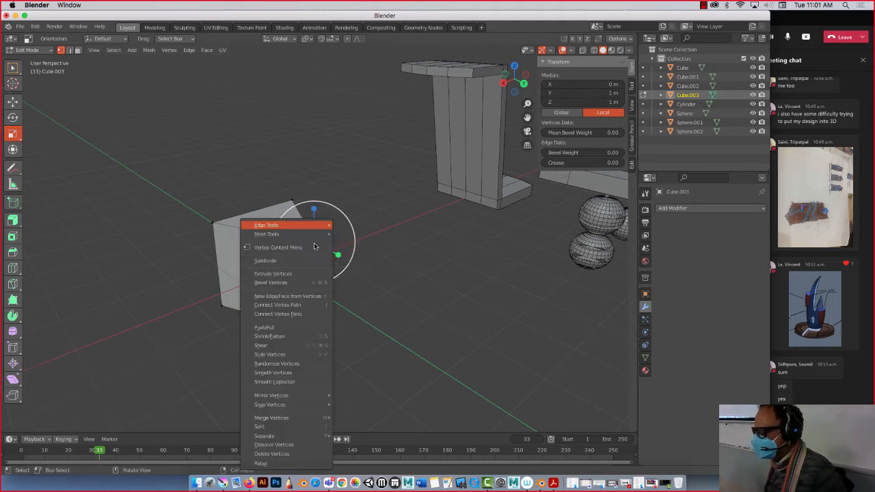
mouse_move(294, 418)
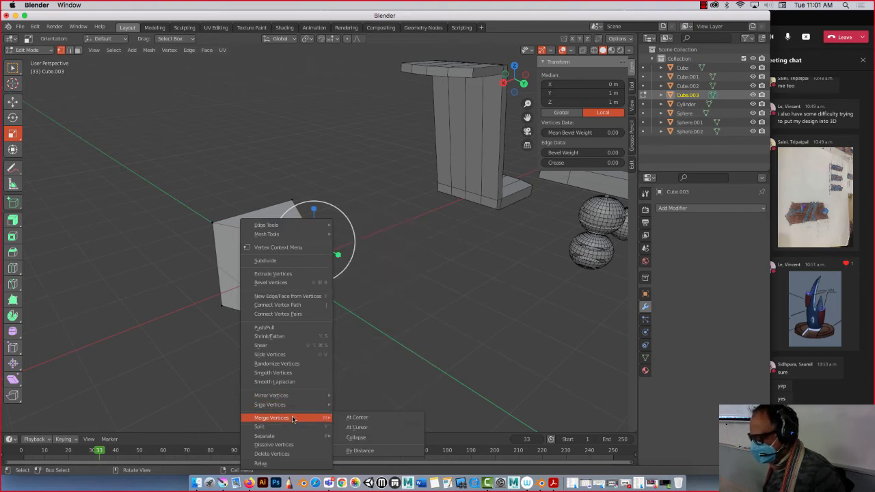
left_click(347, 415)
Select the two lower vertices of the narrowed face and merge them at center to complete the triangular prism
left_click_drag(303, 316, 321, 349)
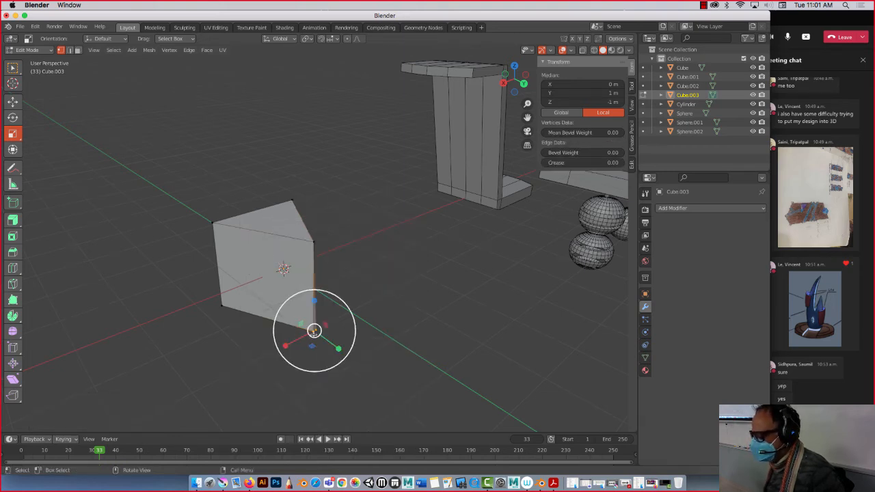
right_click(315, 333)
mouse_move(314, 335)
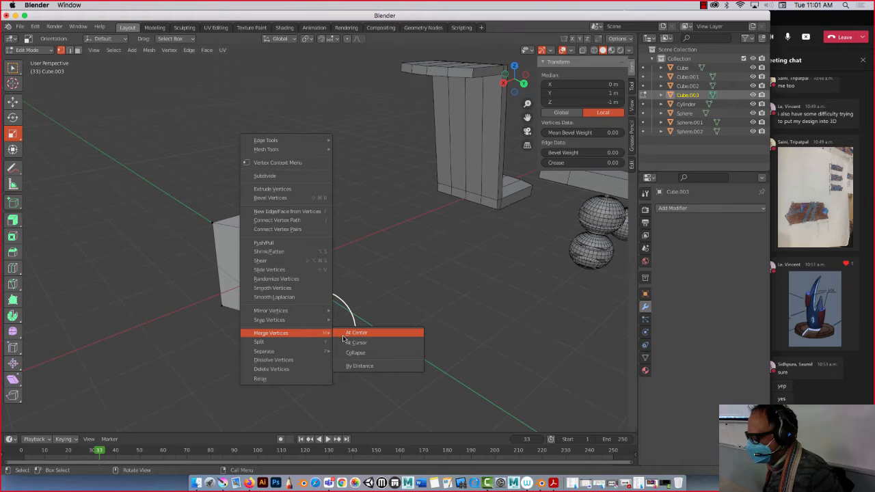
left_click(347, 334)
middle_click_drag(215, 307, 225, 274)
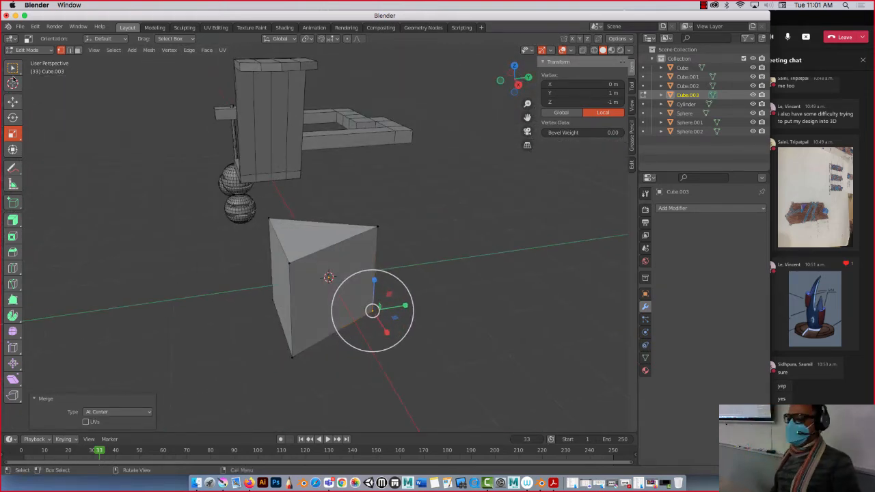
Select the prism's triangular top face and extrude it upward by about 2.58 m
left_click(77, 50)
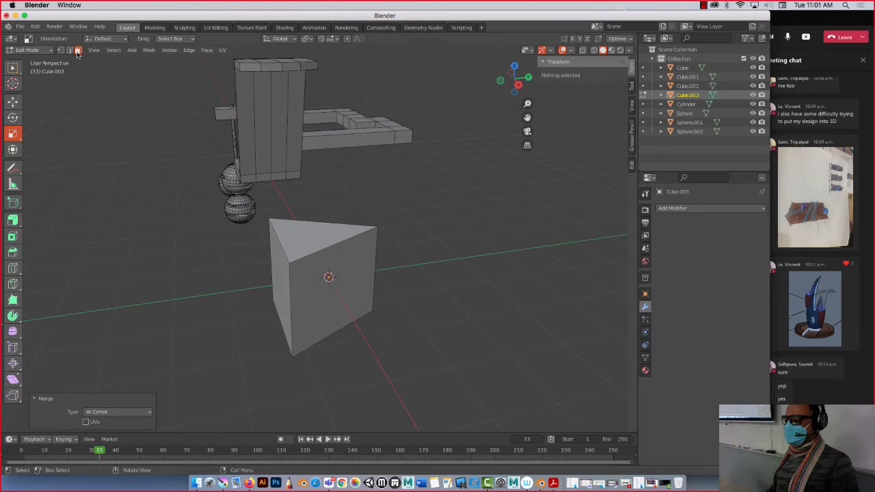
left_click(324, 240)
key("e")
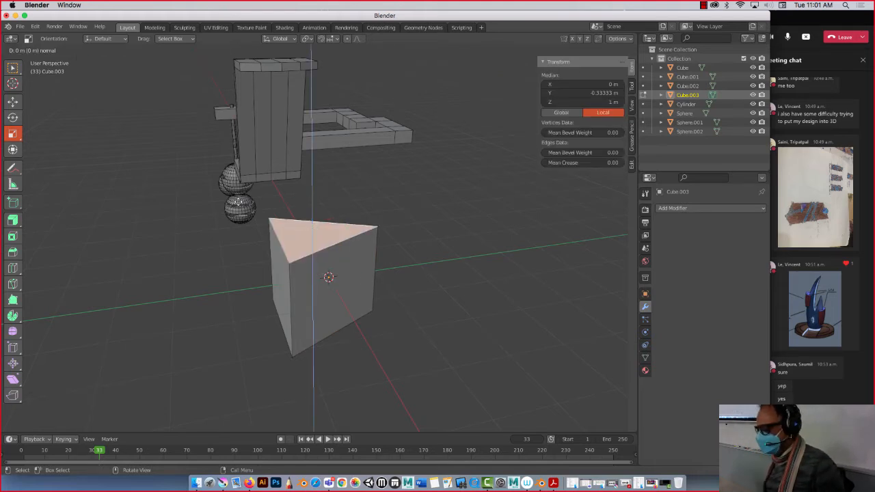
left_click(247, 60)
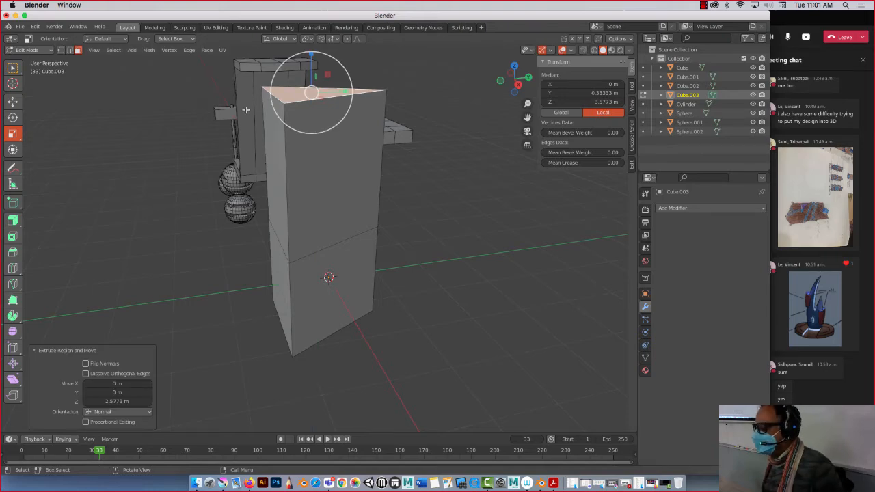
middle_click_drag(307, 165, 275, 235)
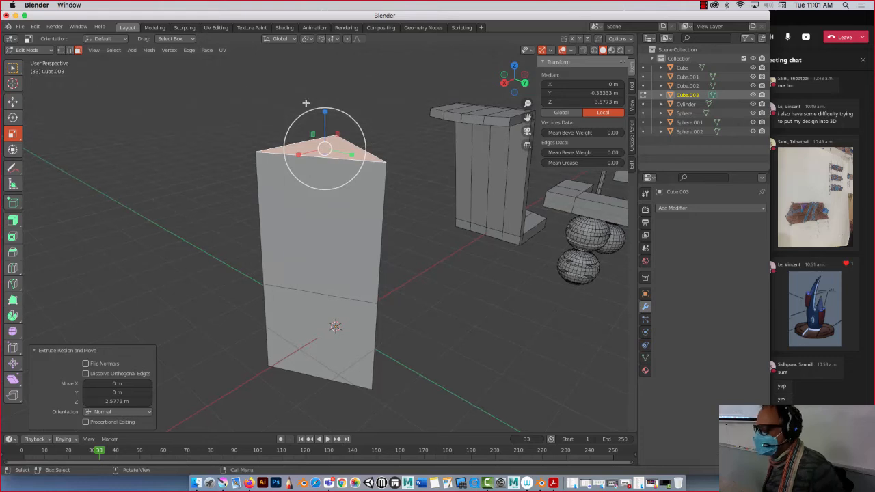
Extrude the prism's triangular top face upward again by about 1.24 m
key("e")
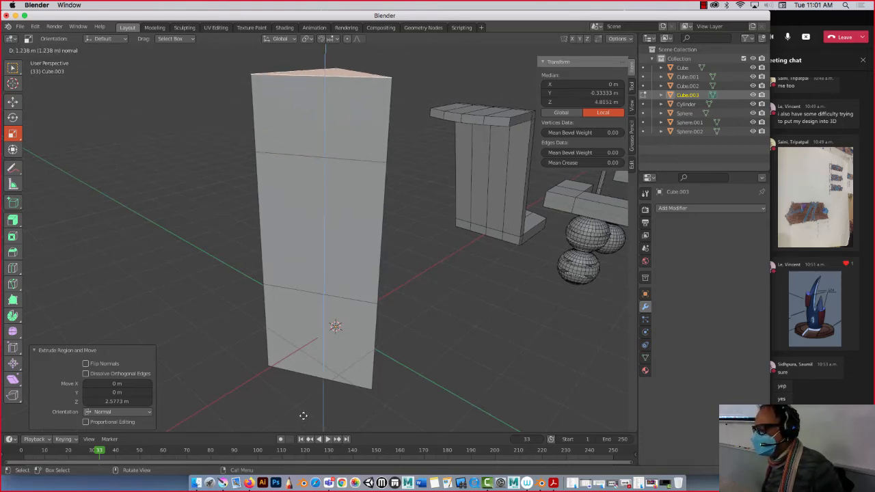
left_click(303, 416)
scroll(339, 229, "down", 2)
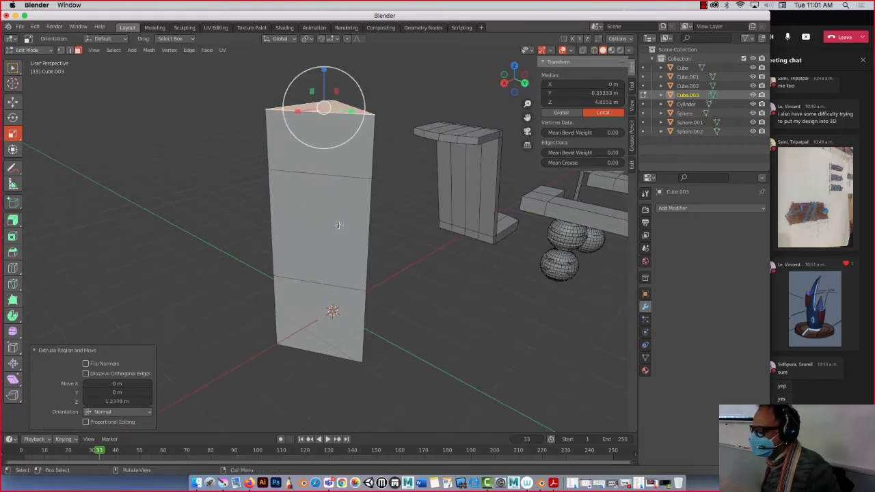
middle_click_drag(338, 225, 308, 231)
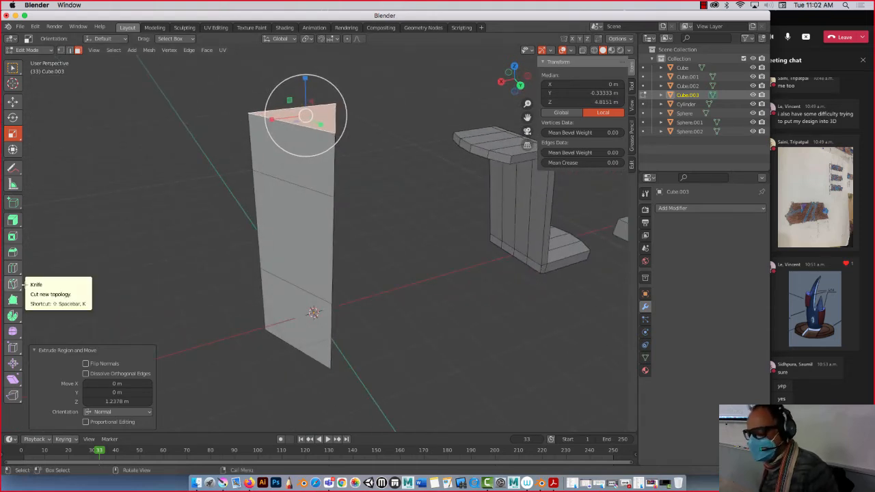
mouse_move(168, 254)
middle_mouse_down()
mouse_move(182, 274)
mouse_move(191, 239)
mouse_move(198, 254)
mouse_move(182, 255)
middle_mouse_up()
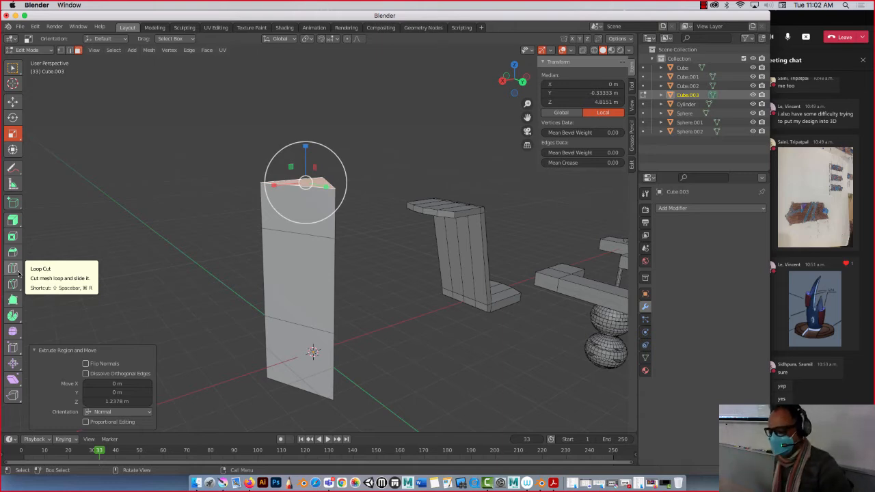
Use the Knife tool to cut a slanted closed line around all three sides of the prism's middle section
left_click(12, 284)
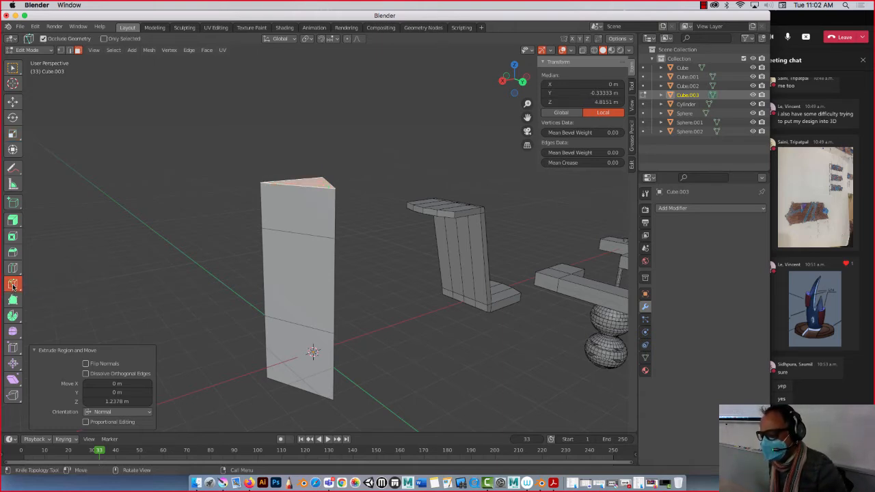
left_click(334, 301)
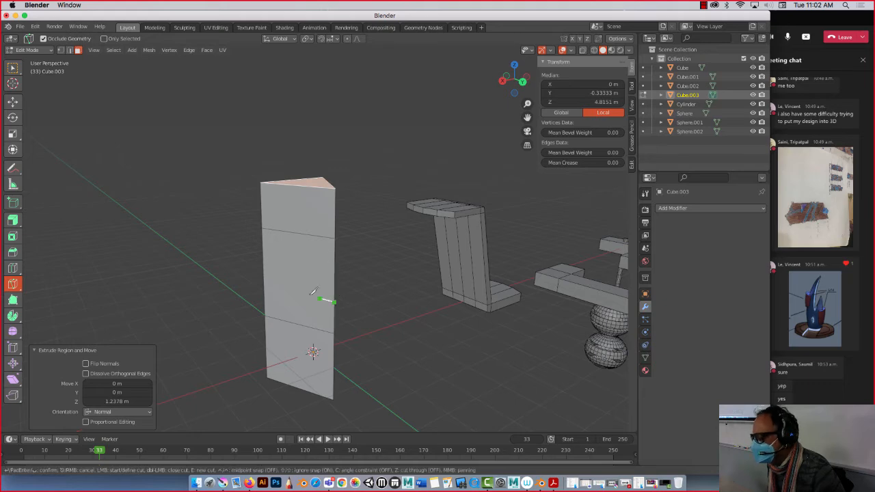
left_click(264, 247)
middle_click_drag(176, 244, 332, 242)
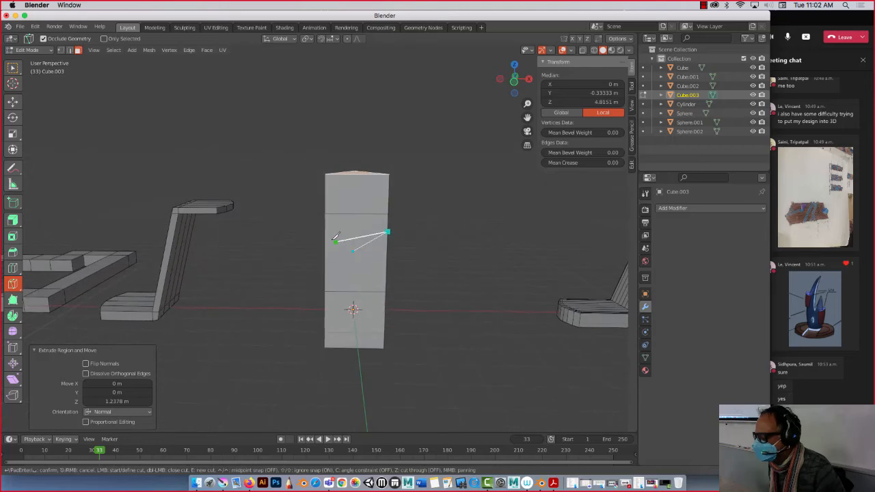
middle_click_drag(267, 250, 405, 247)
left_click(231, 270)
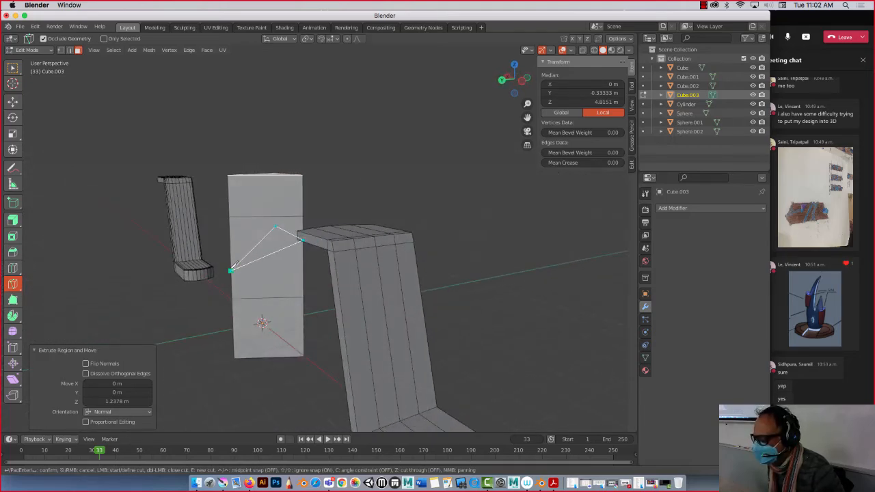
key("Return")
Knife a second slanted closed line around the prism, roughly parallel to and just below the first cut
middle_click_drag(133, 269, 264, 261)
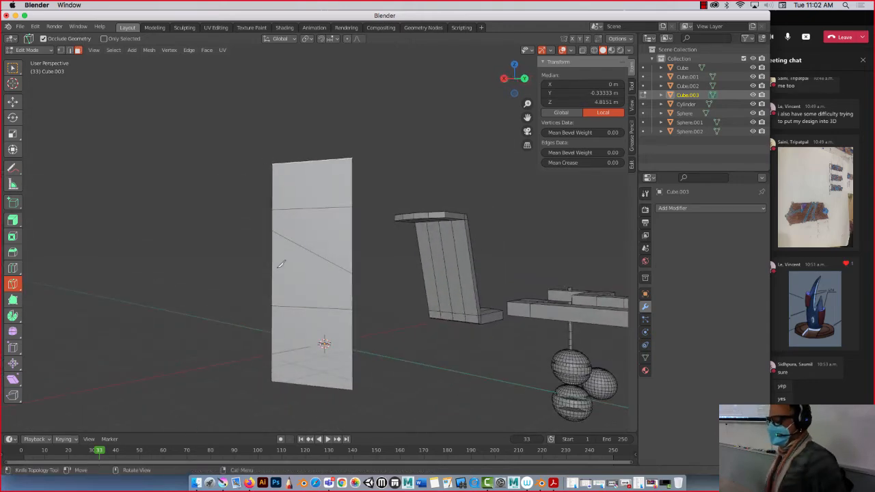
left_click(353, 285)
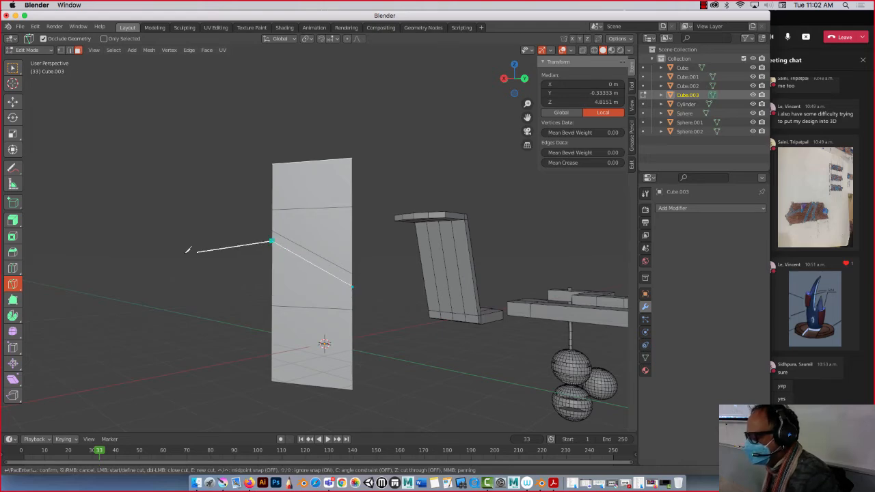
middle_click_drag(187, 250, 347, 260)
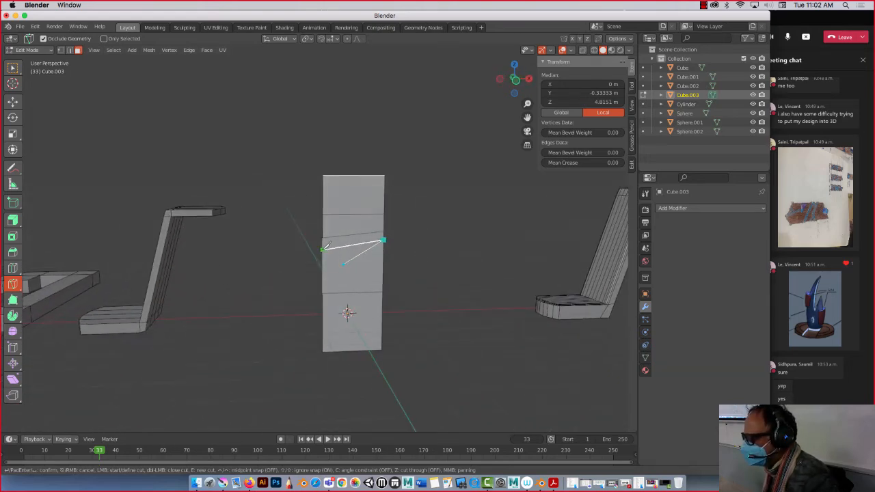
left_click(323, 248)
middle_click_drag(271, 281, 413, 271)
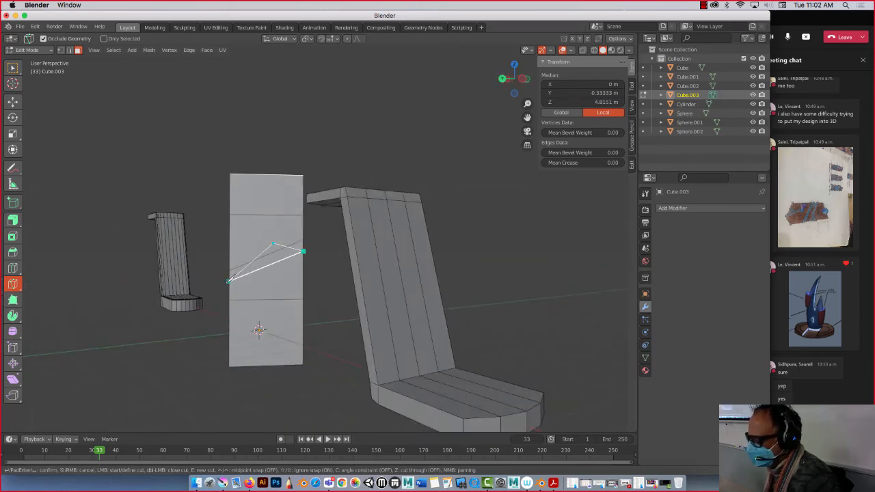
left_click(229, 281)
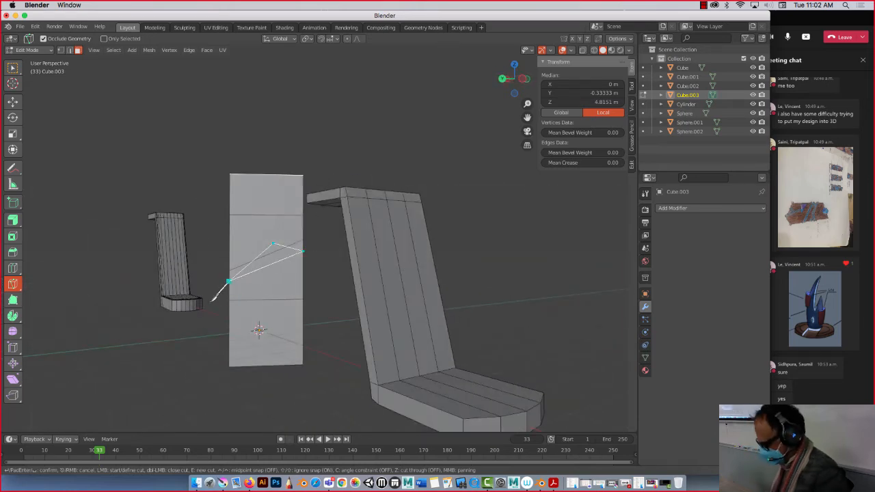
middle_click_drag(214, 296, 235, 221)
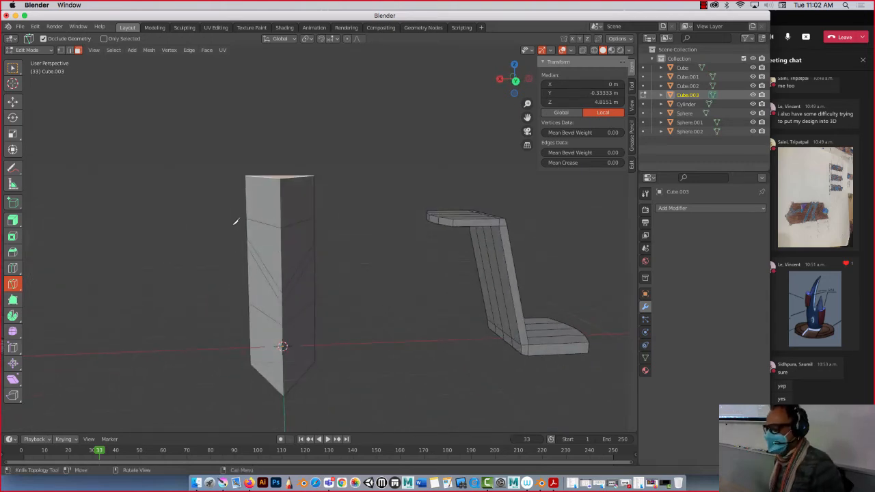
Select the three narrow faces forming the band between the two slanted cuts around the prism
left_click(12, 102)
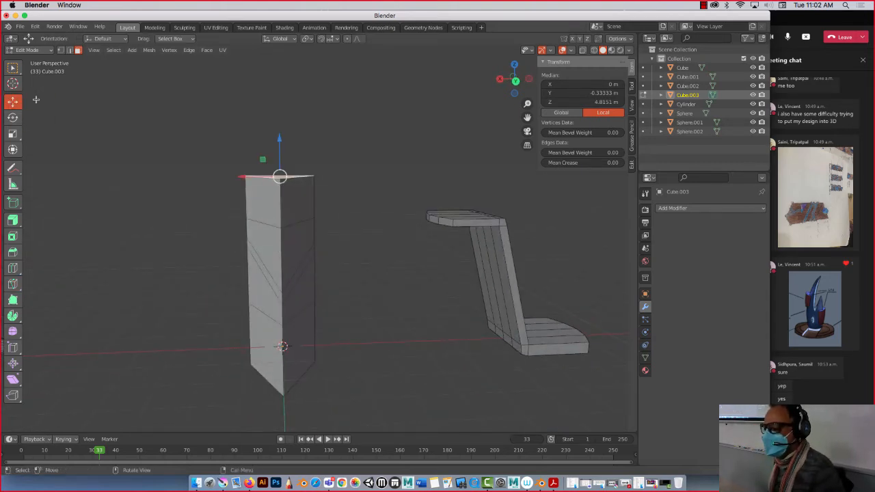
left_click(263, 267)
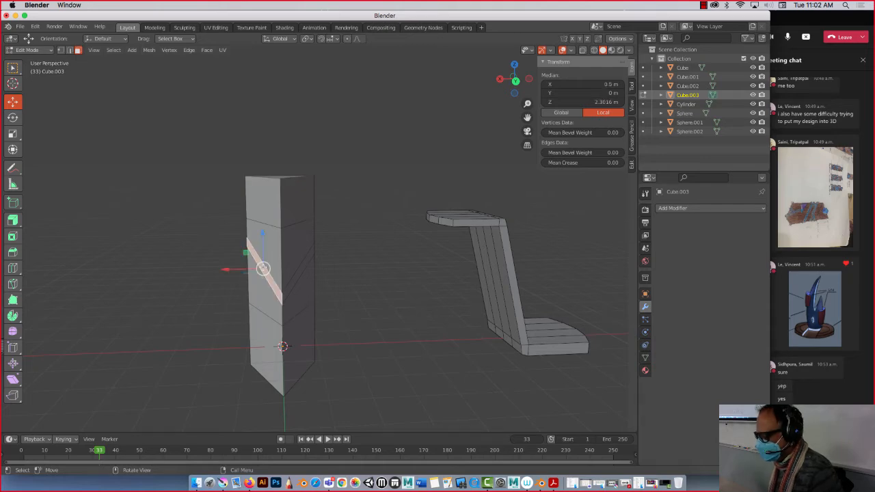
middle_click_drag(262, 268, 308, 253)
left_click(256, 280)
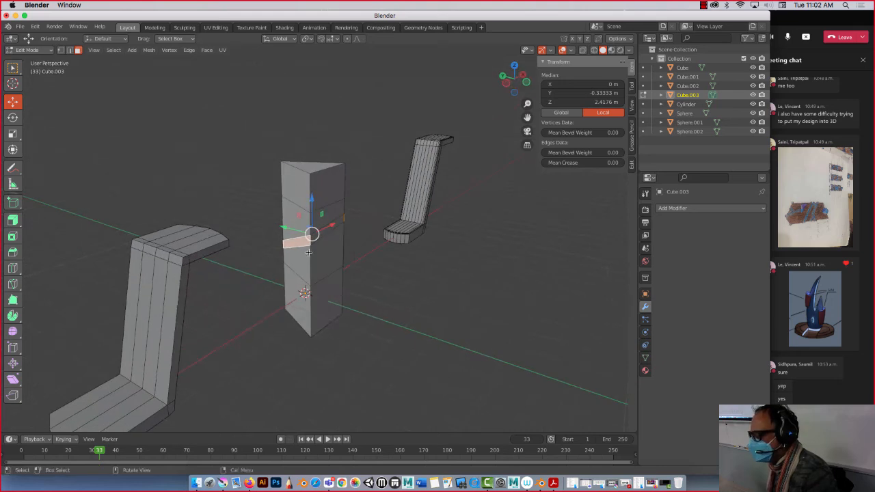
left_click(326, 234, "shift")
scroll(268, 214, "up", 3)
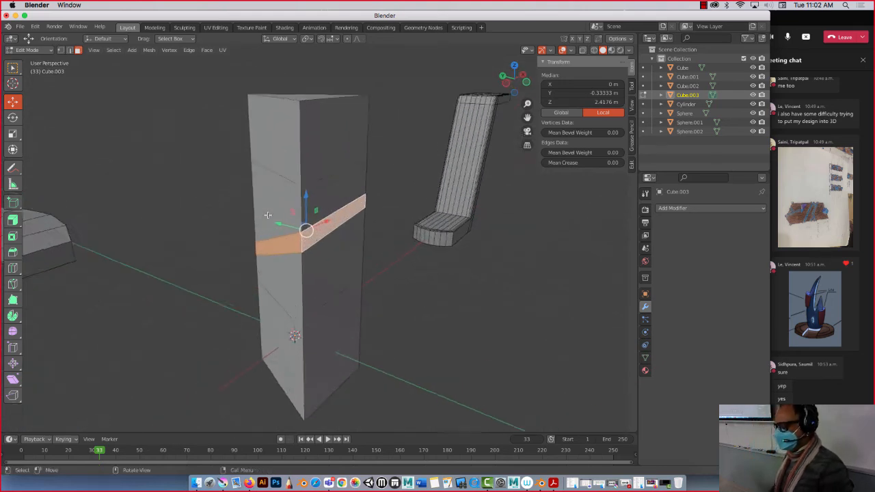
scroll(267, 214, "up", 3)
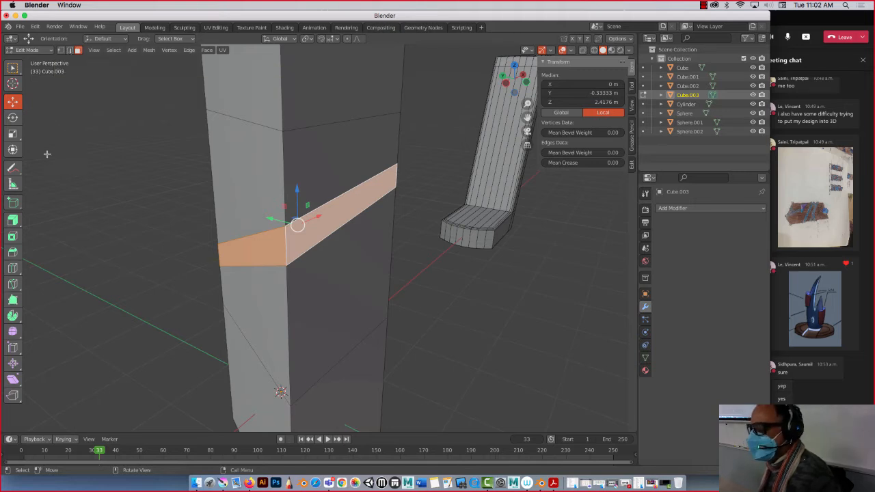
Try extruding the selected band inward along its normals with an offset of -0.21 m, and undo it
left_click_drag(13, 220, 41, 260)
left_click_drag(340, 234, 414, 242)
middle_click_drag(49, 278, 313, 246)
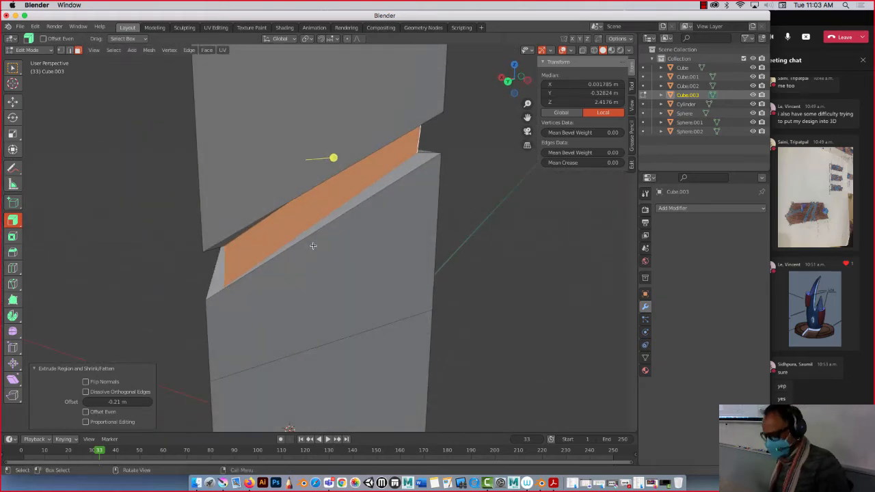
key("ctrl+z")
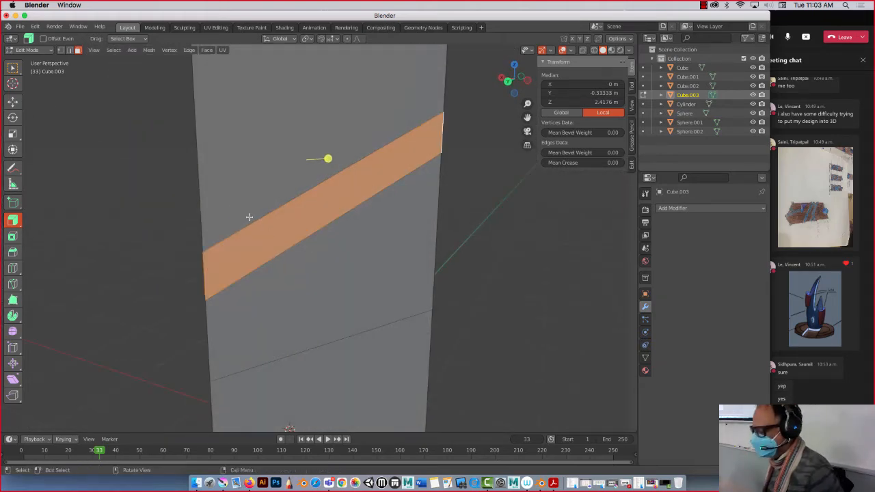
scroll(225, 202, "down", 3)
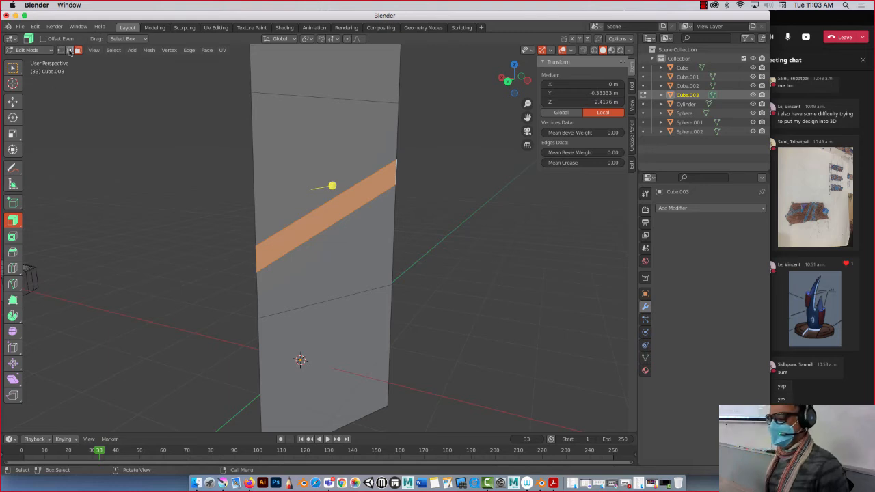
key("super+z")
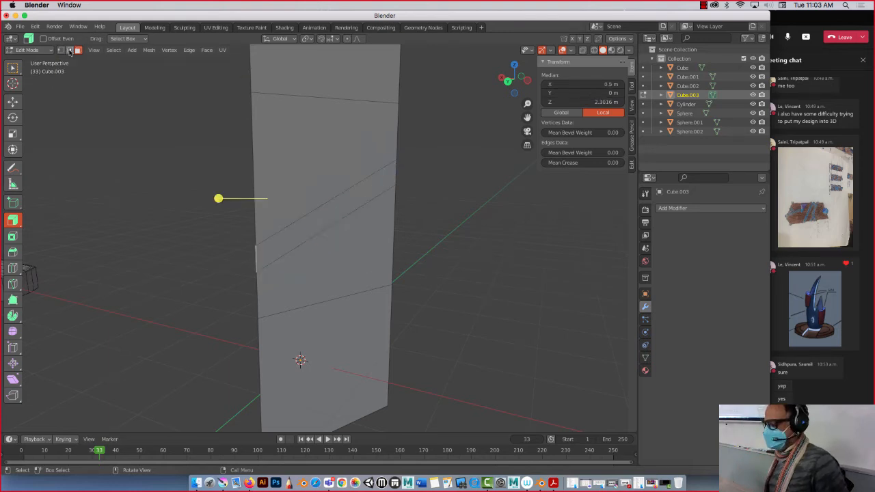
Switch to edge selection and select the three edges of the upper slanted cut around the prism
left_click(12, 100)
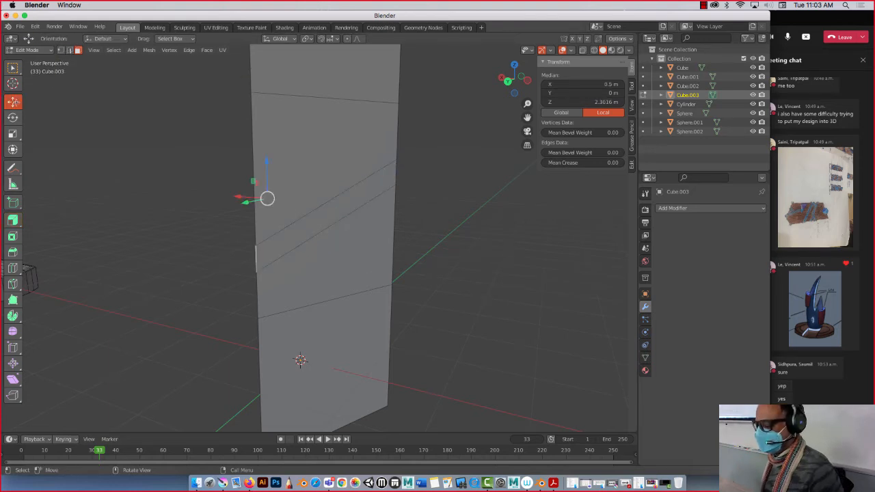
left_click(261, 205)
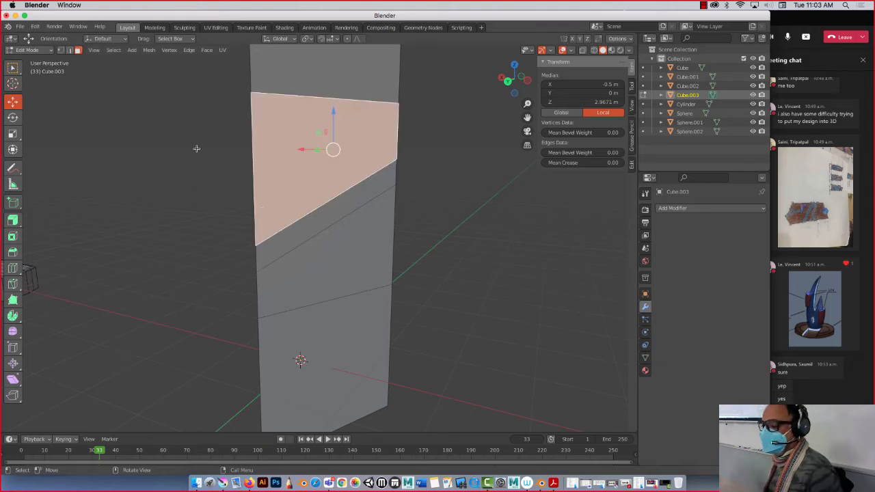
left_click(69, 50)
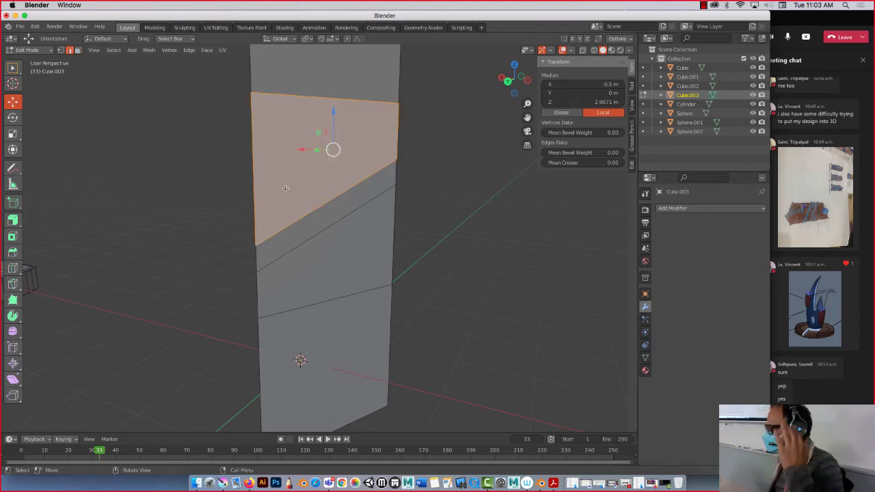
middle_click_drag(293, 194, 365, 205)
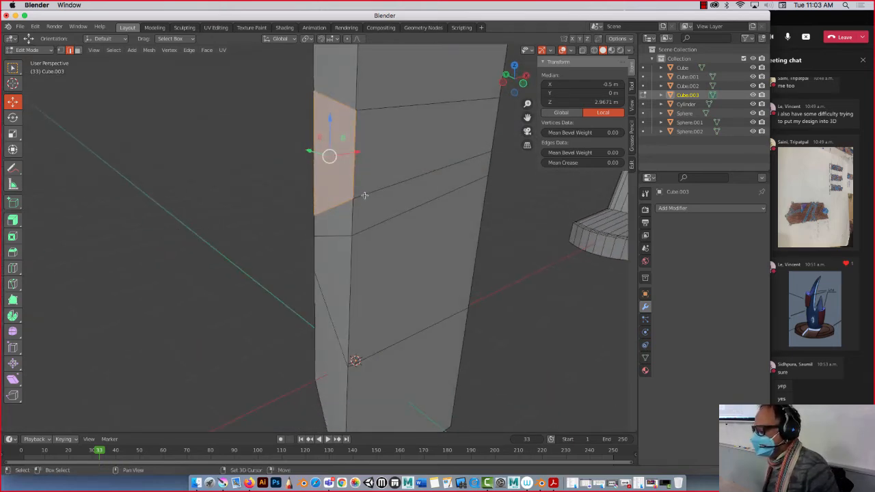
left_click(364, 195, "shift")
left_click(210, 190)
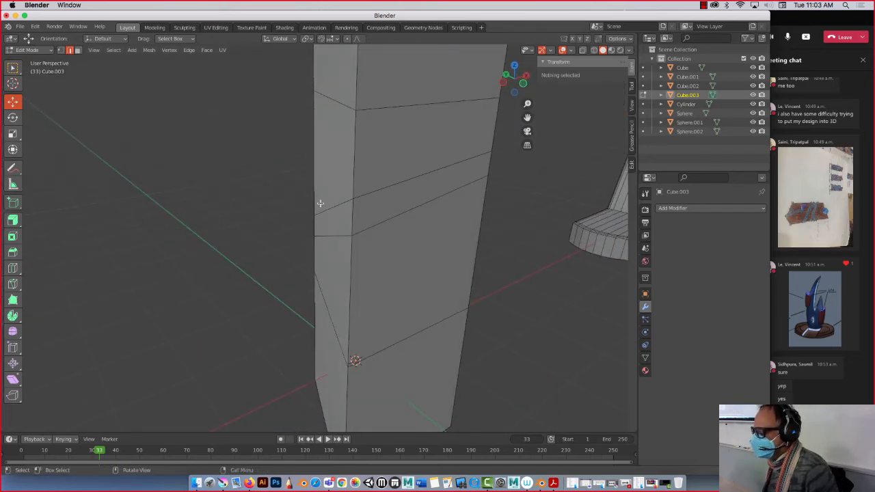
left_click(328, 208)
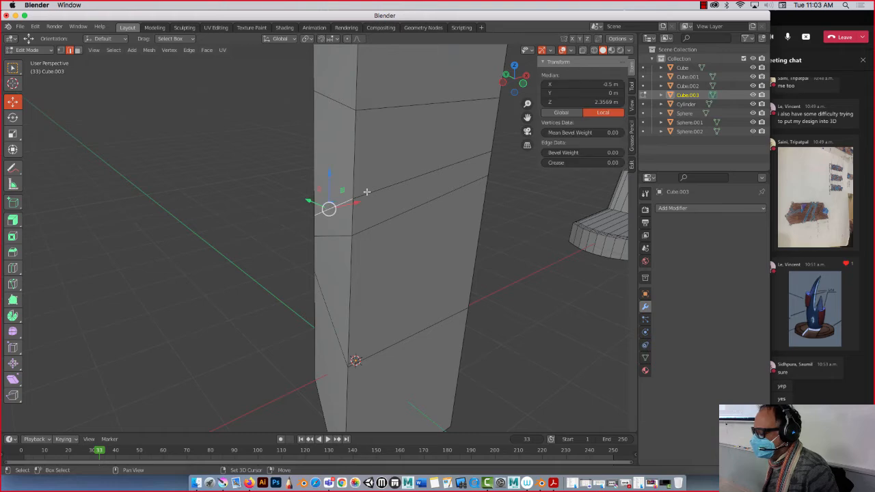
left_click(368, 195, "shift")
middle_click_drag(367, 195, 48, 246)
left_click(316, 231, "shift")
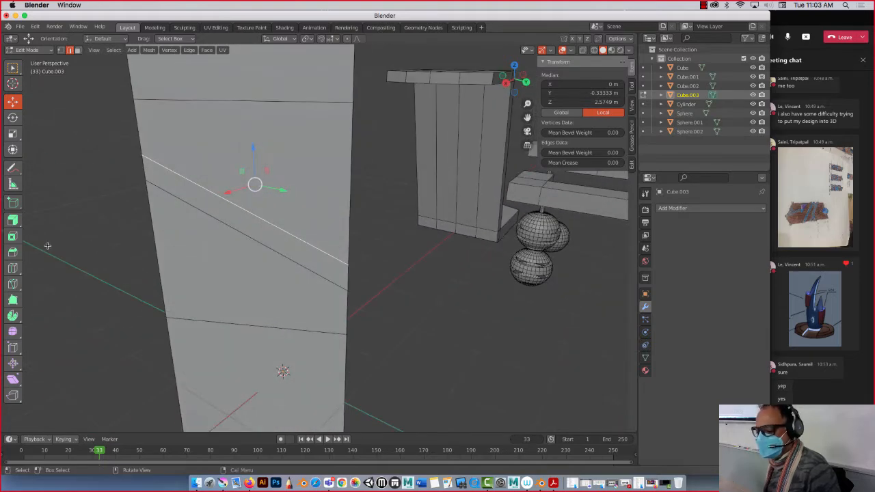
Bevel the upper slanted edge loop into a thin strip with one segment
left_click(19, 253)
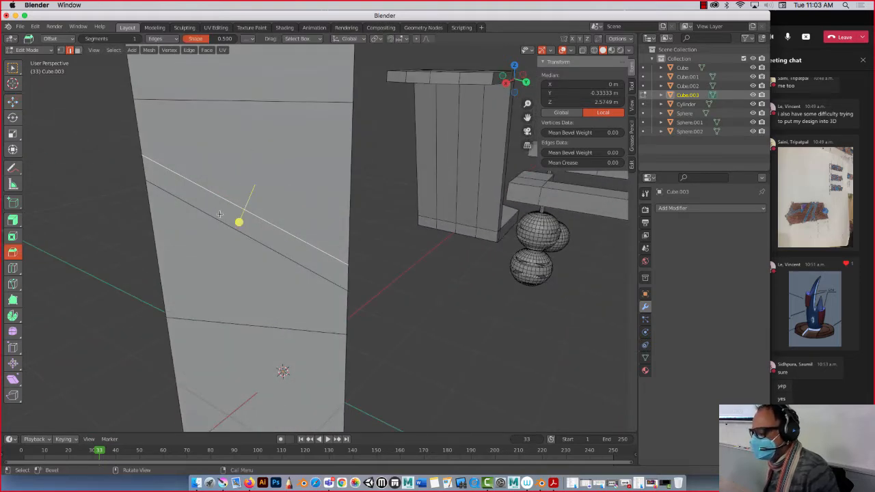
left_click_drag(239, 222, 273, 182)
middle_click_drag(274, 182, 224, 144)
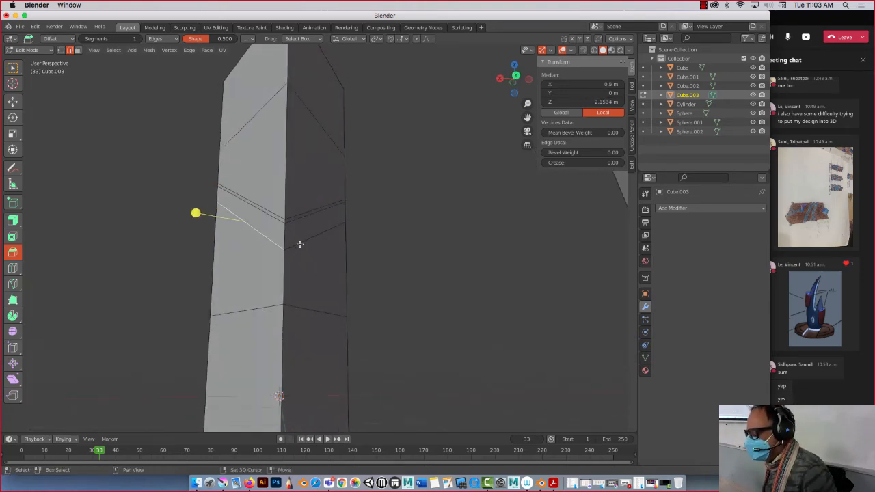
Select the three edges of the lower slanted cut and bevel them with a width of 0.022 m
middle_click_drag(299, 244, 175, 277)
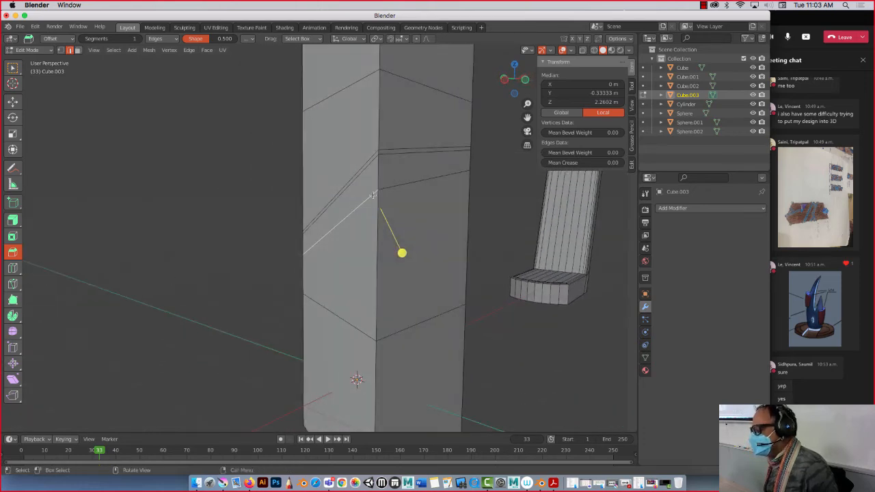
left_click_drag(401, 253, 406, 257)
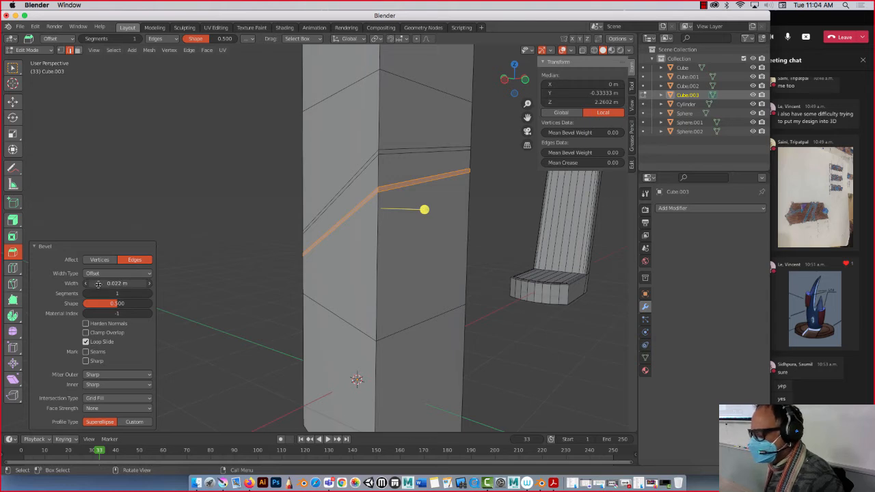
middle_click_drag(258, 241, 284, 254)
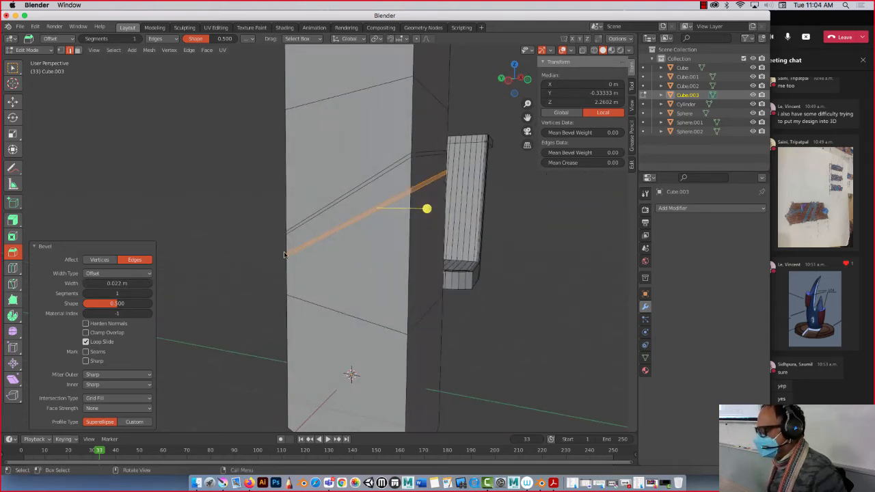
Select the three edges of the lowest cut around the prism and bevel them into a thin one-segment strip
left_click(333, 312)
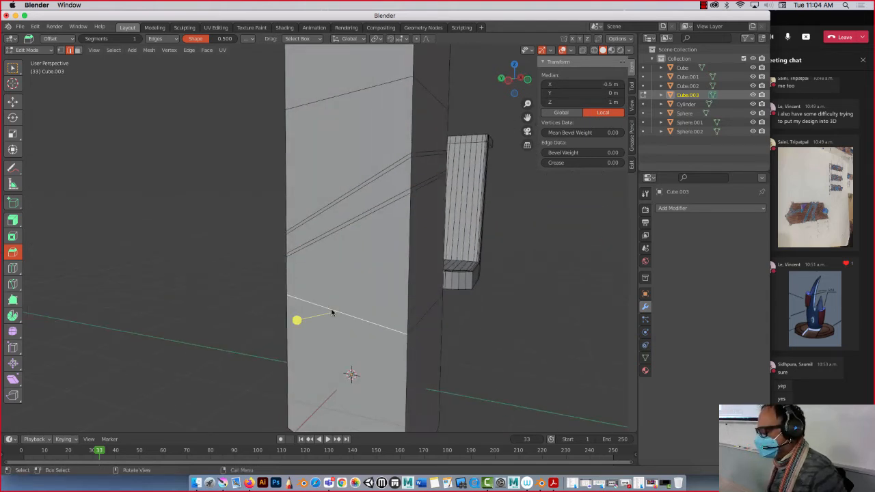
left_click(420, 324, "shift")
middle_click_drag(420, 325, 269, 351)
key("ctrl+b")
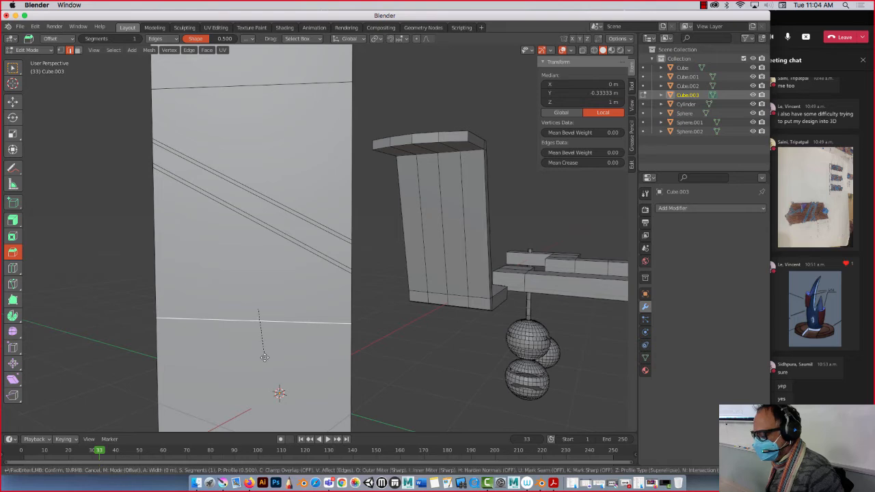
left_click(260, 335)
key("ctrl+b")
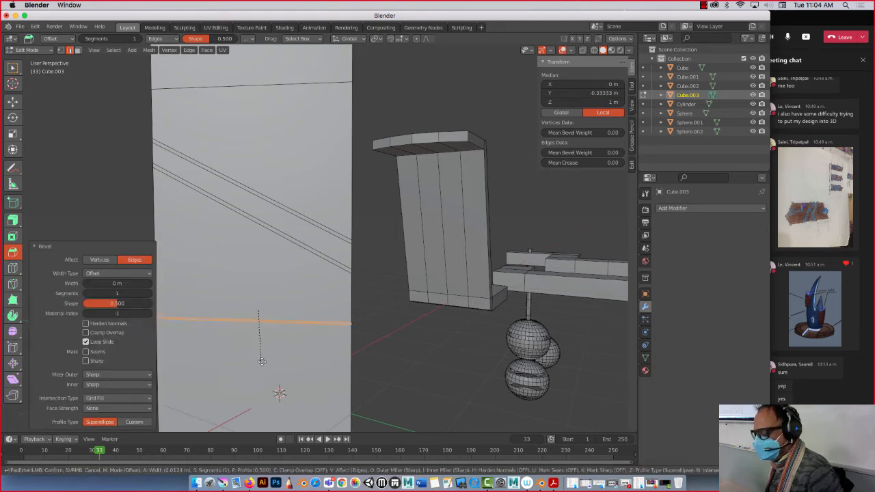
left_click(264, 364)
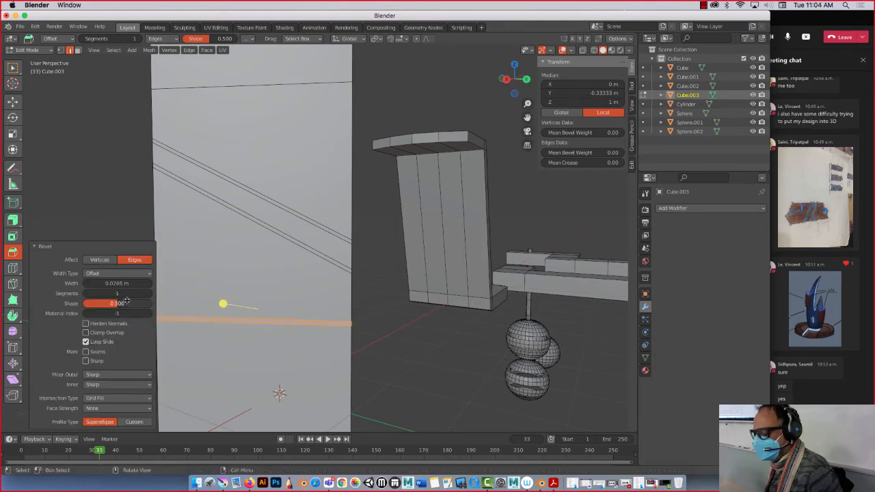
Set the lowest strip's bevel width to 0.025 m and clear its edge selection
left_click(117, 283)
key("BackSpace")
type(".02")
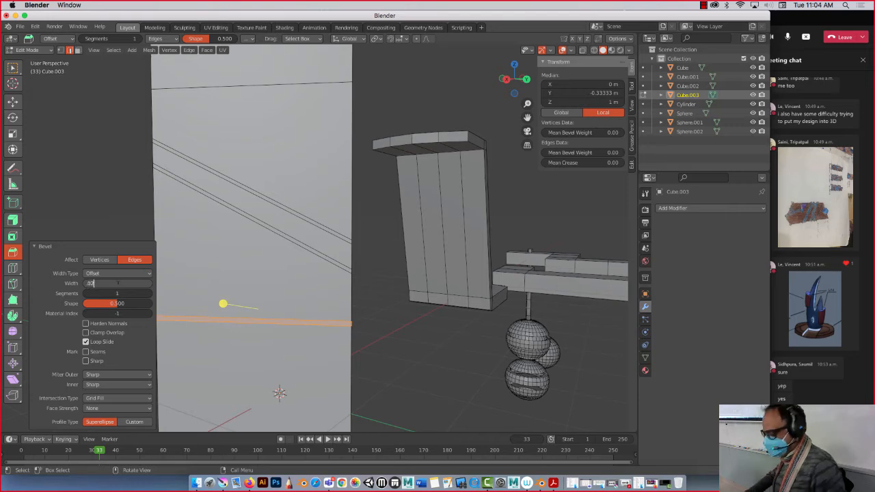
type("5")
key("Return")
left_click(370, 300)
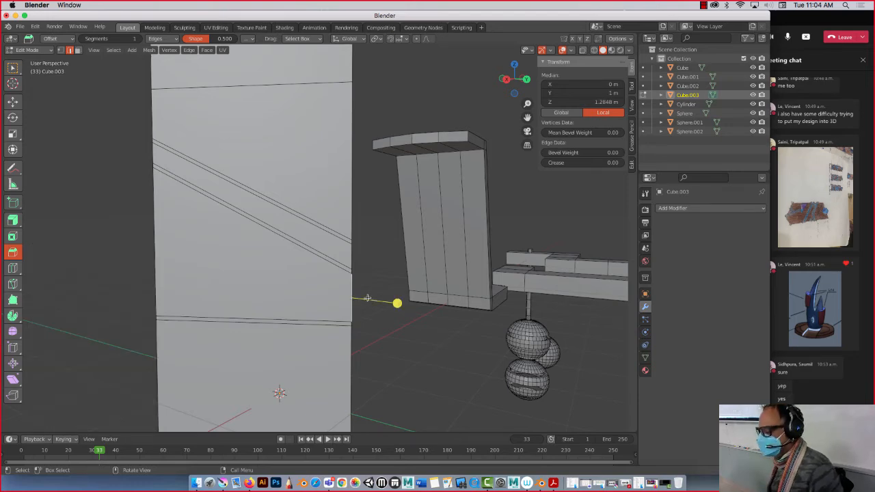
Switch to vertex selection and raise the lowest strip's vertices along Z at the prism's Y = 1 m corner
middle_click_drag(367, 298, 309, 293)
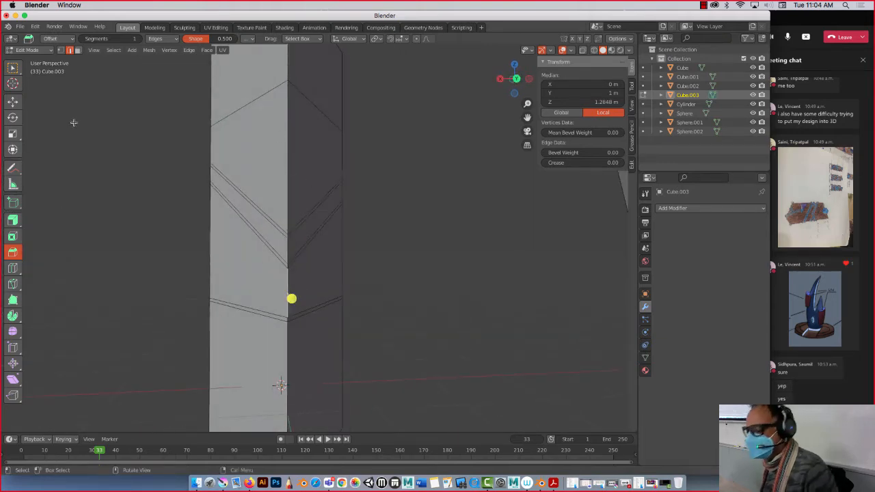
left_click(62, 52)
middle_click_drag(174, 316, 262, 311)
left_click(381, 314)
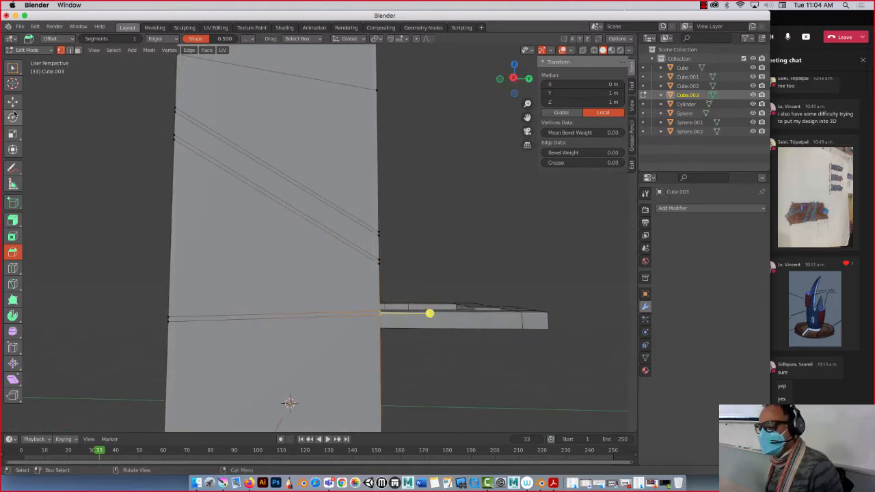
left_click(13, 102)
middle_click_drag(385, 305, 358, 300)
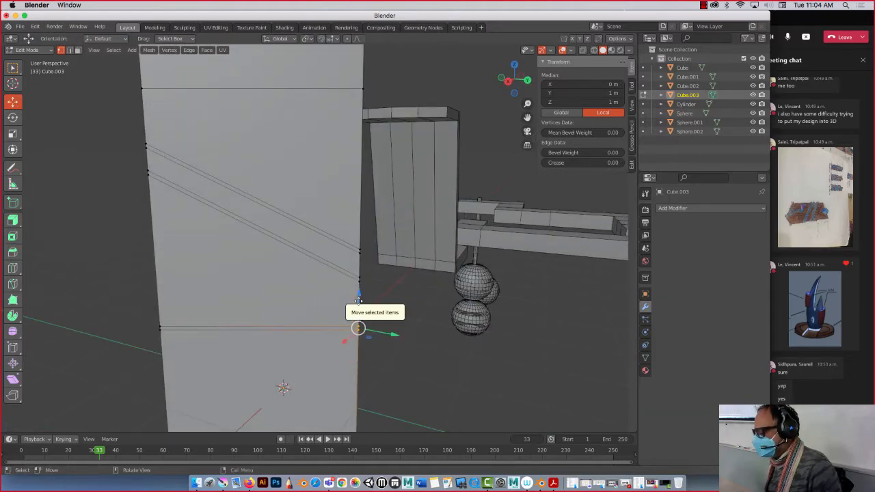
left_click_drag(358, 301, 354, 282)
Lower the lowest strip's vertices at the second corner along Z and raise those at the third to about 1.26 m
left_click_drag(136, 307, 177, 349)
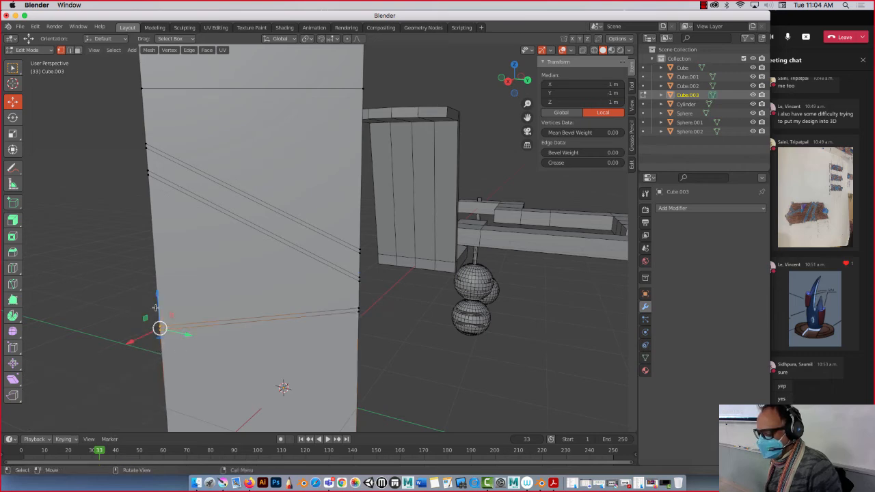
left_click_drag(156, 308, 163, 356)
middle_click_drag(163, 355, 209, 285)
left_click_drag(294, 315, 303, 296)
middle_click_drag(215, 301, 275, 322)
key("Tab")
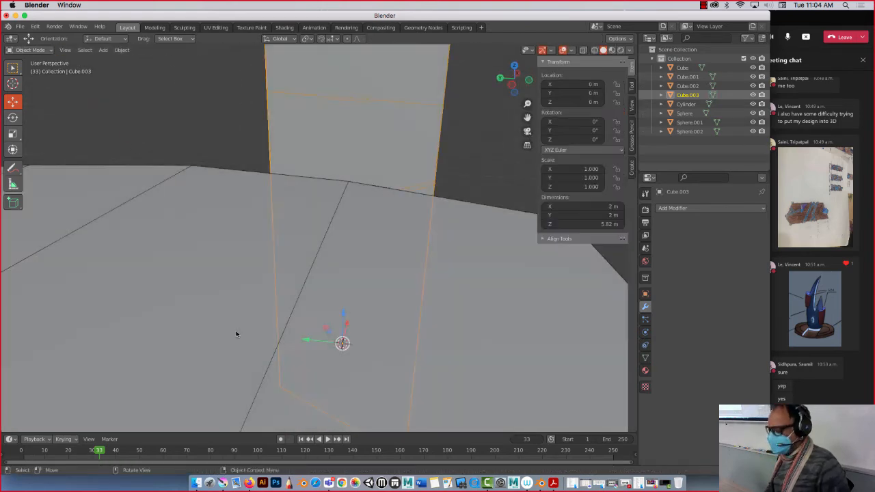
middle_click_drag(226, 132, 111, 164)
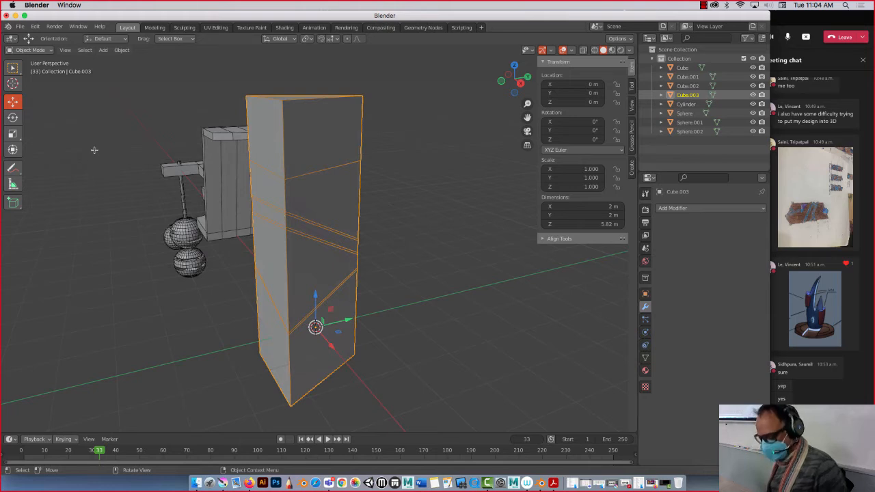
Switch to face selection and select the ring of faces forming the slanted band between the two upper strips
key("Tab")
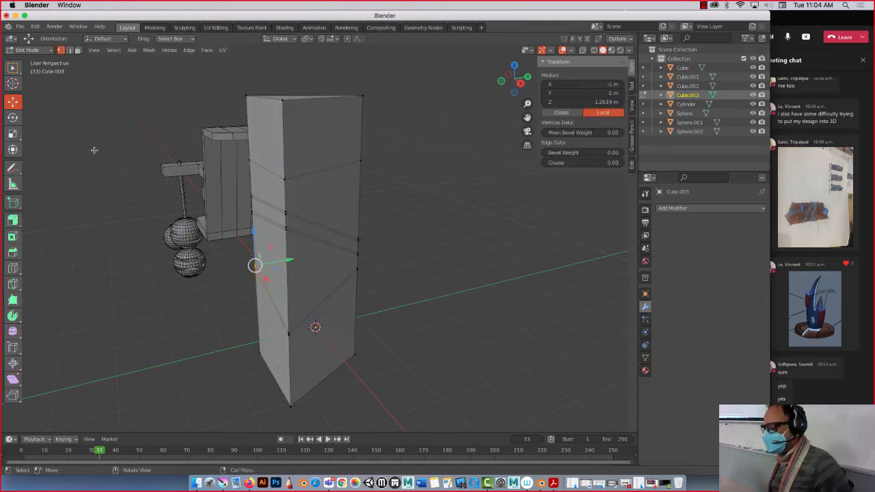
left_click(77, 50)
left_click(269, 215)
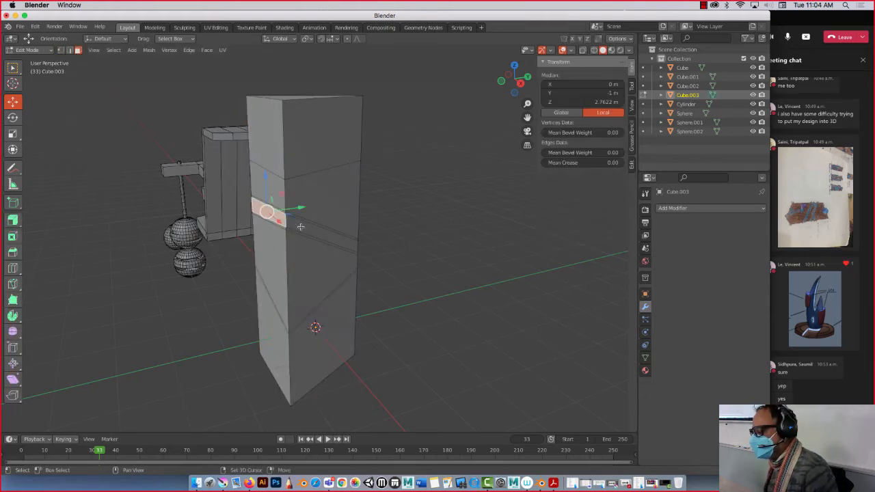
left_click(301, 227, "alt")
middle_click_drag(301, 227, 186, 237)
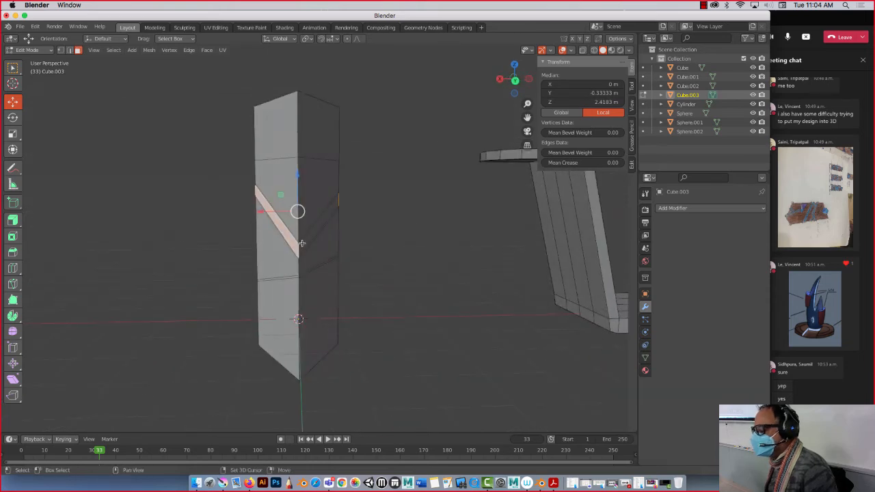
left_click(302, 243, "alt+shift")
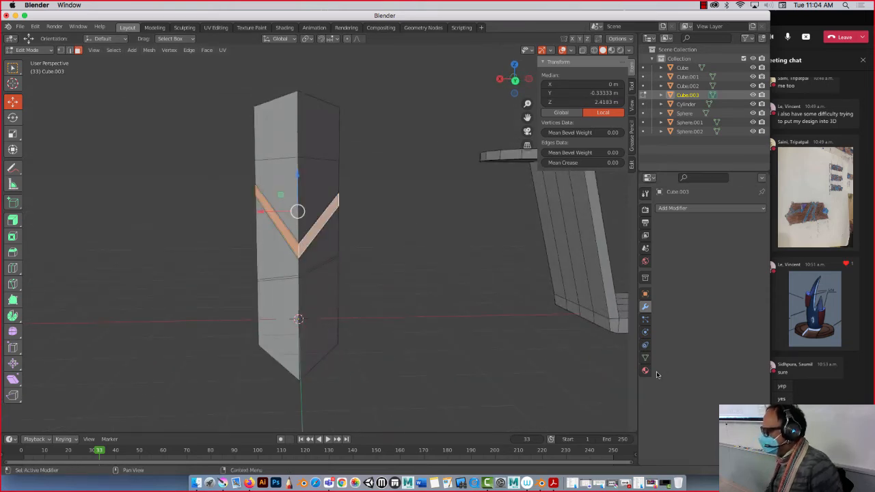
Create a material on the prism, add a second empty material slot, and rename the first material Glass
left_click(646, 372)
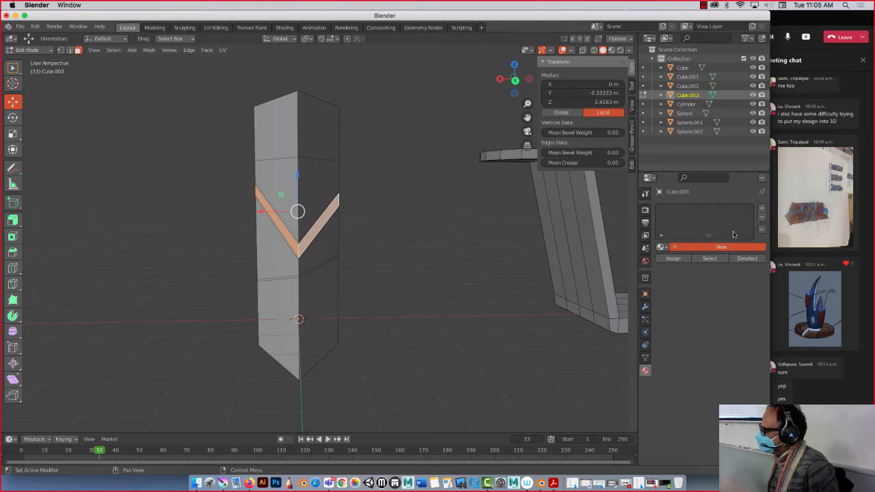
left_click(761, 209)
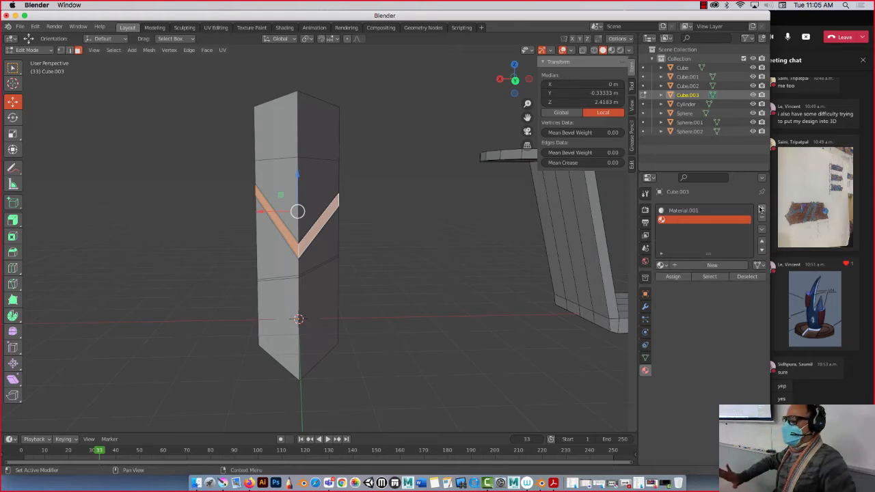
left_click(685, 212)
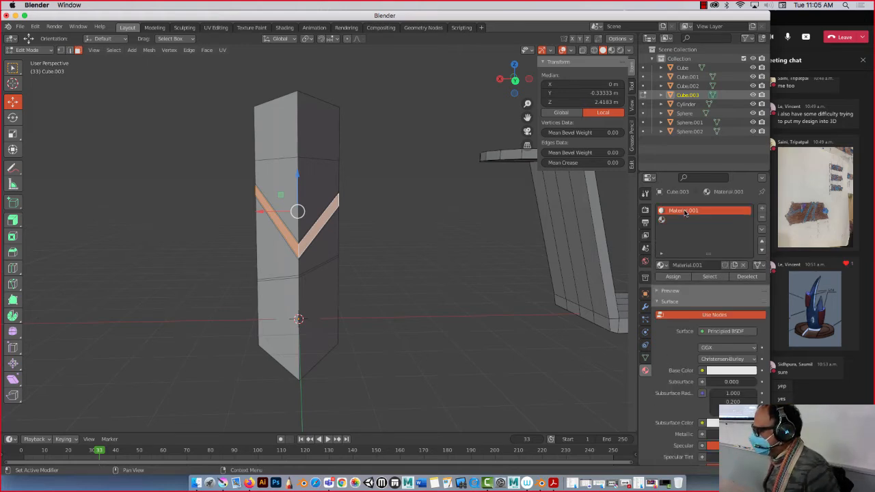
double_click(685, 212)
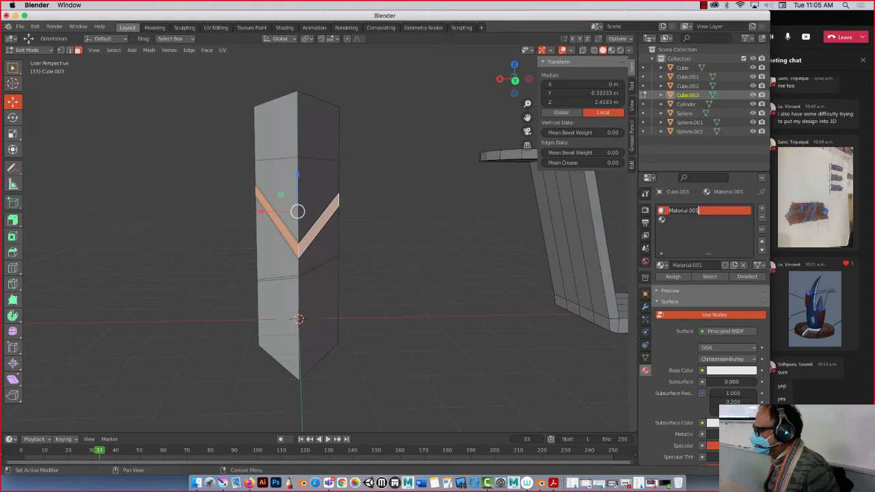
type("Glass")
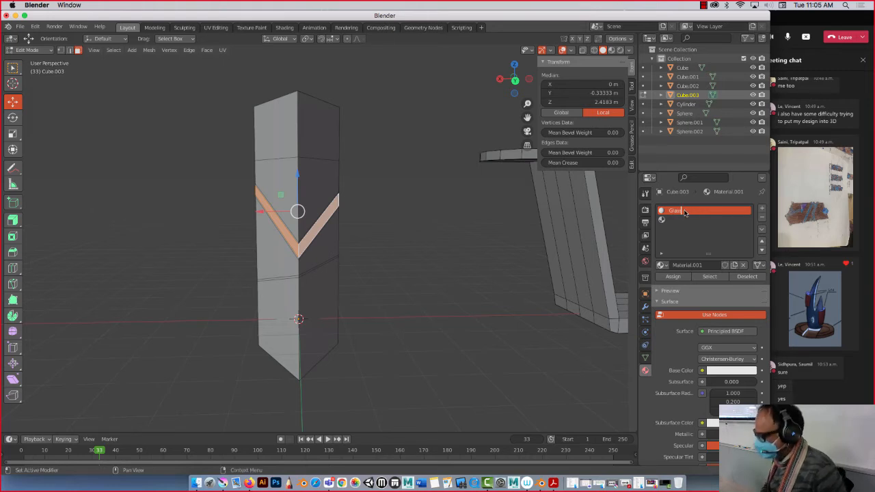
key("Return")
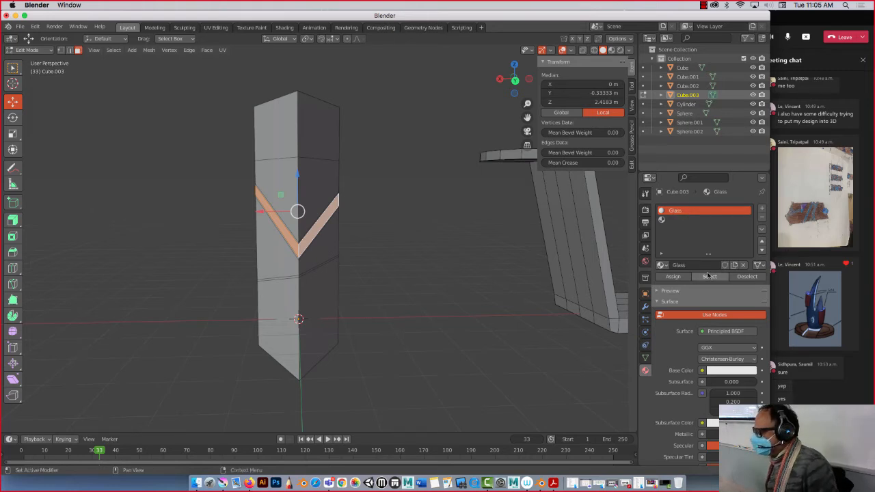
Set the Glass material's base color to light blue
left_click(721, 372)
left_click(721, 269)
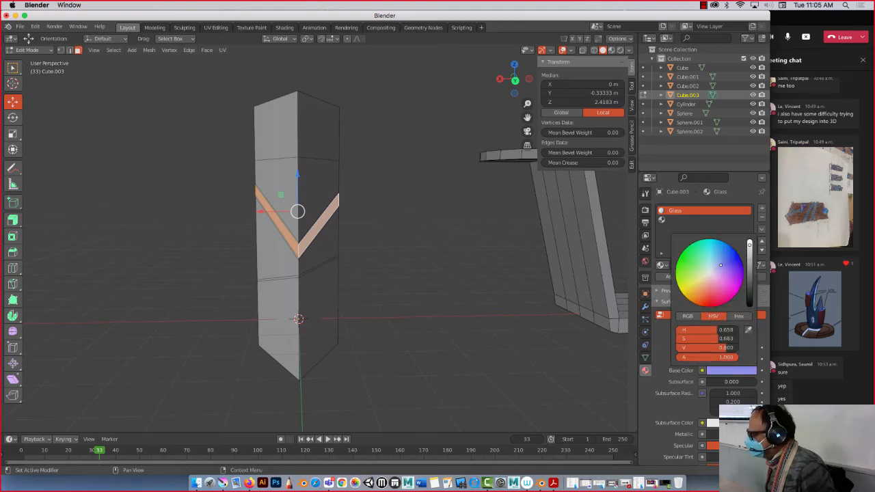
left_click(714, 257)
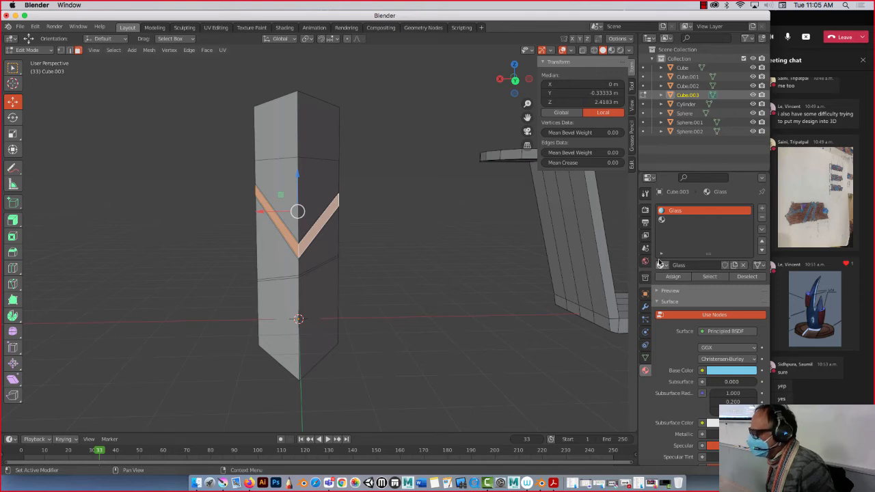
Clear the face selection, return to Object Mode, and display the prism in Material Preview shading
left_click(50, 112)
key("Tab")
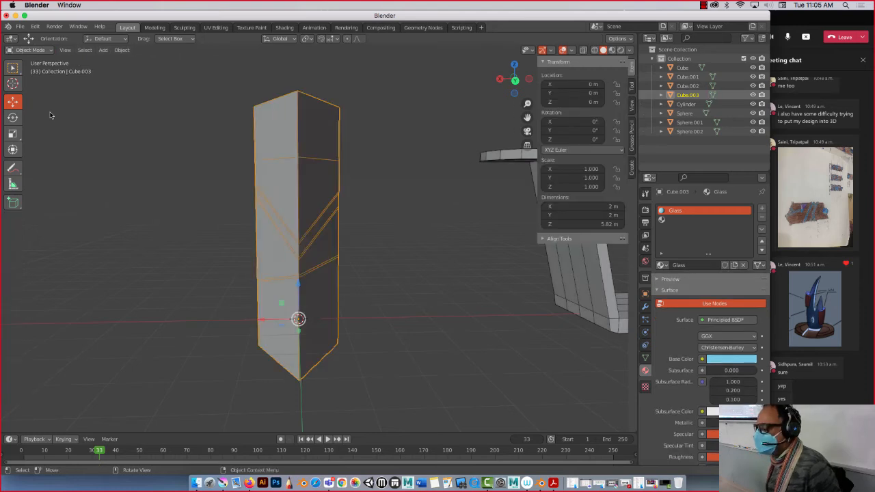
left_click(613, 52)
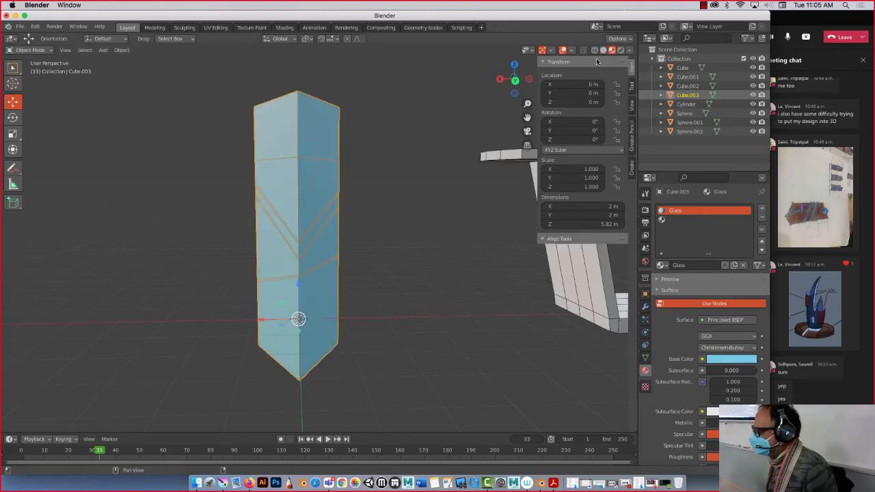
middle_click_drag(383, 123, 342, 146)
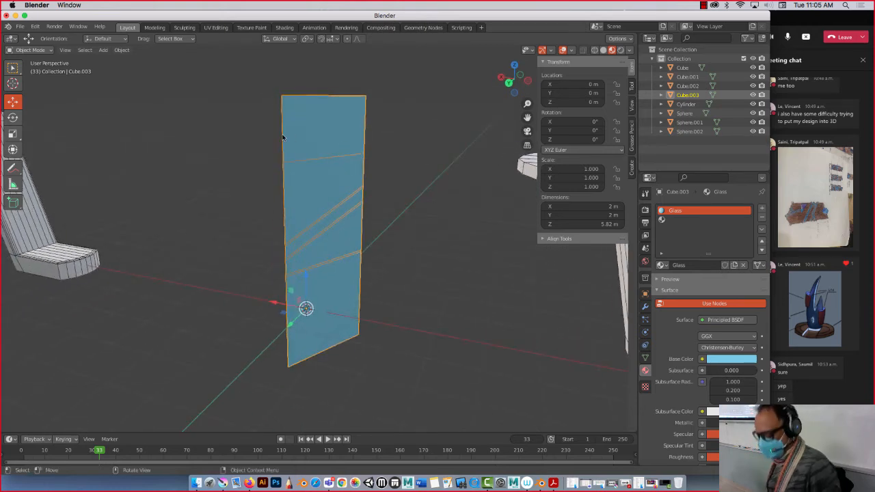
Create a new material in the prism's empty second slot and name it Base
left_click(671, 221)
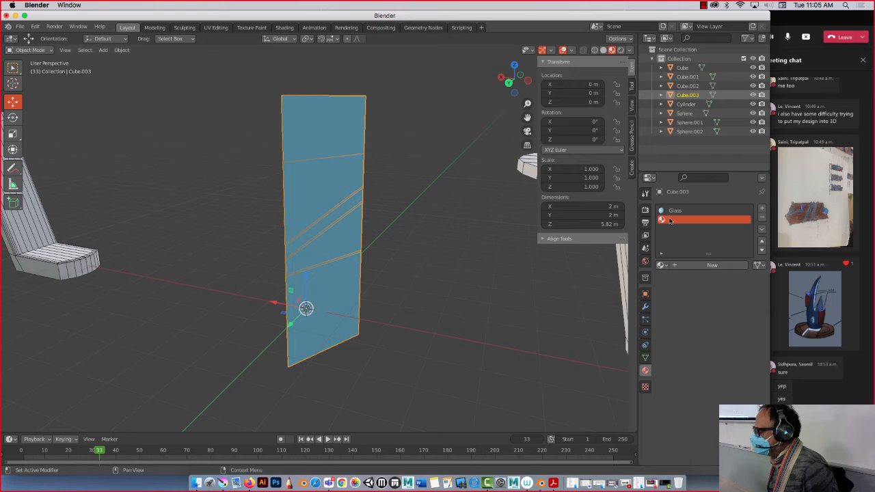
left_click(682, 266)
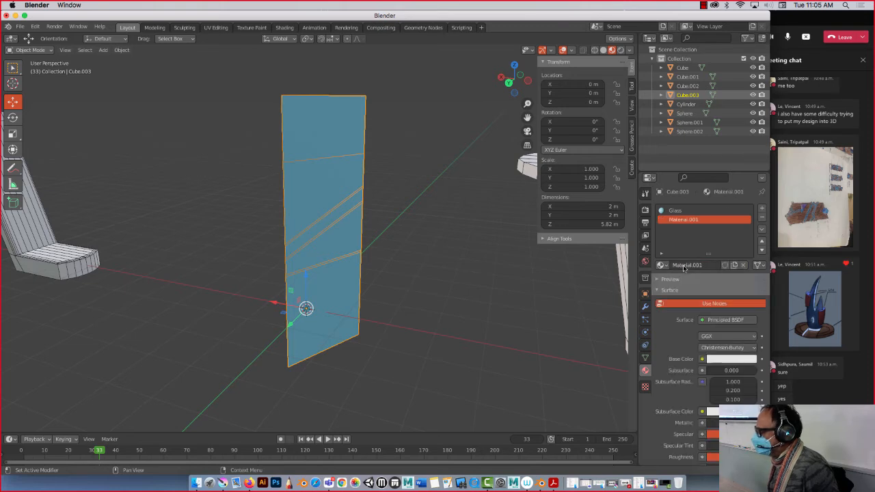
double_click(680, 221)
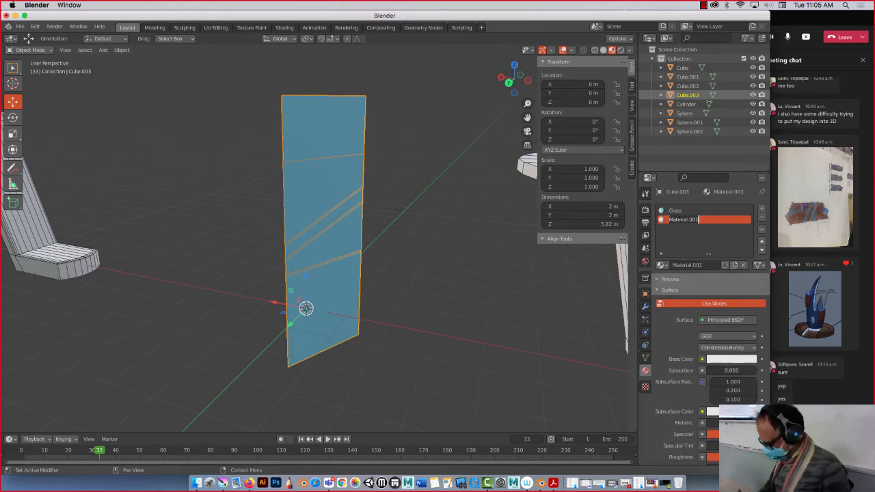
type("Base")
key("Return")
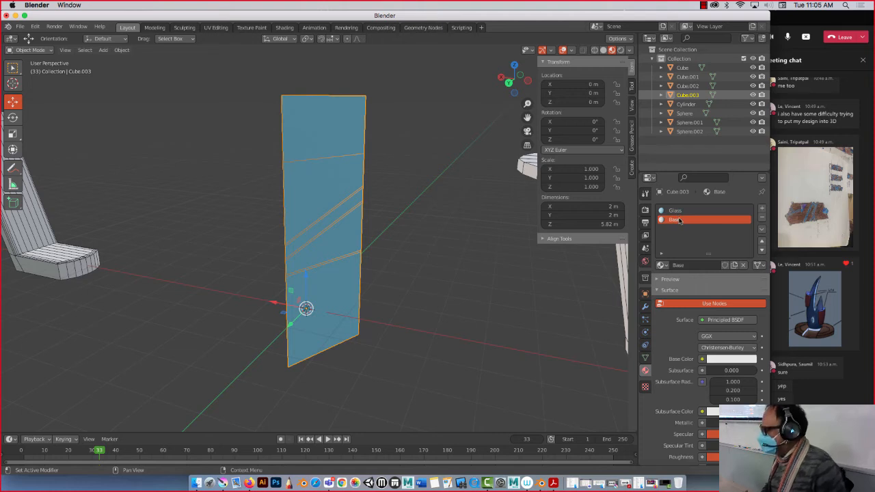
Set the Base material's base color to dark orange-brown with hue 0.034, saturation 0.991 and value 0.303, and reenter Edit Mode
left_click(729, 359)
left_click(697, 290)
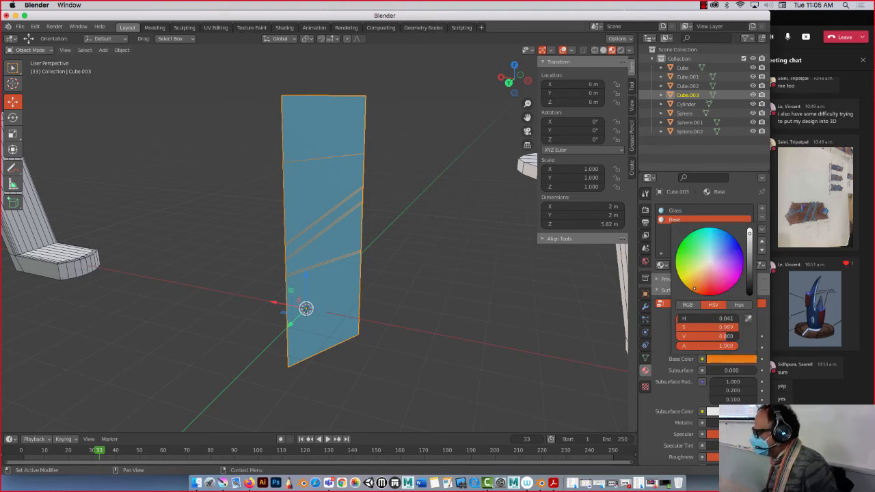
left_click_drag(749, 255, 749, 257)
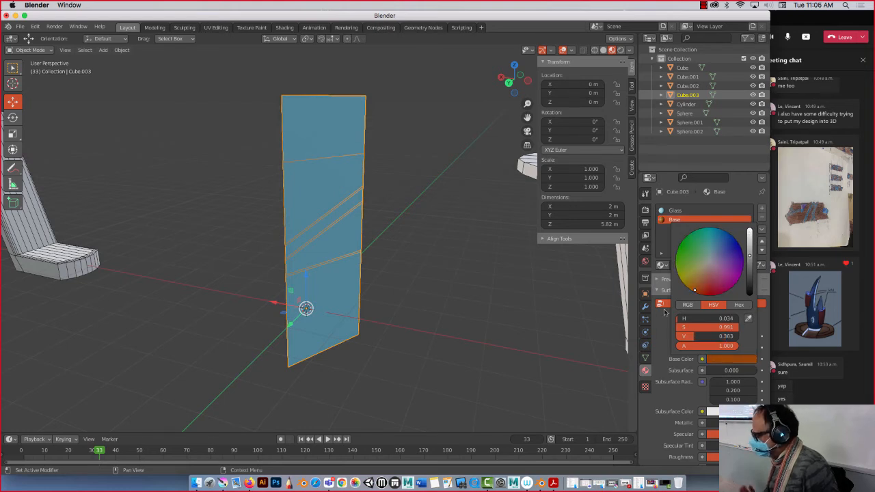
left_click(662, 266)
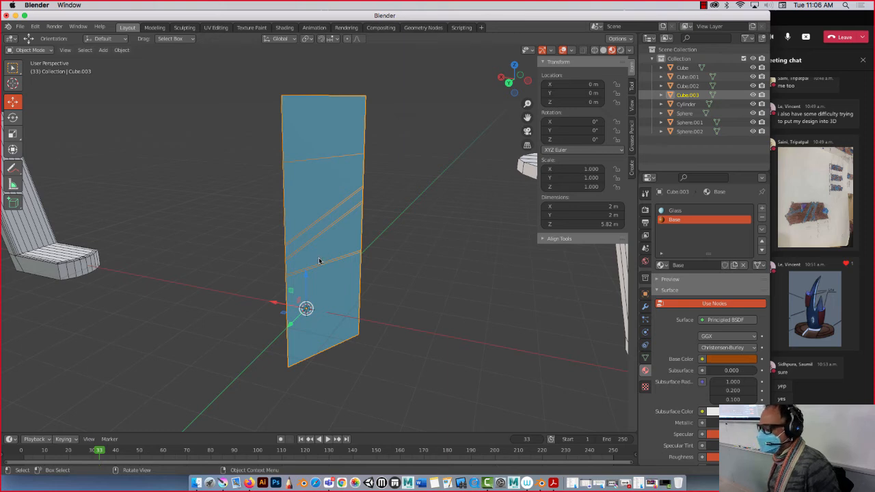
key("Tab")
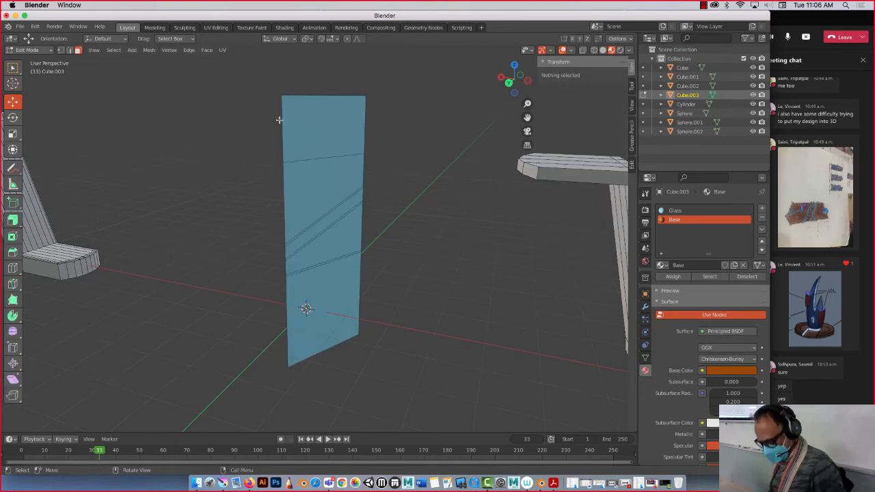
Assign the Base material to every face of the triangular prism and clear the selection
key("a")
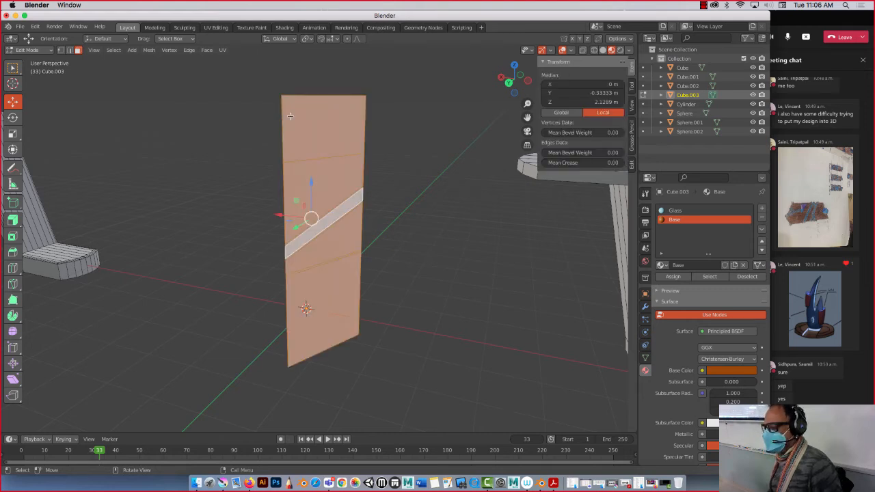
left_click(672, 276)
key("alt+a")
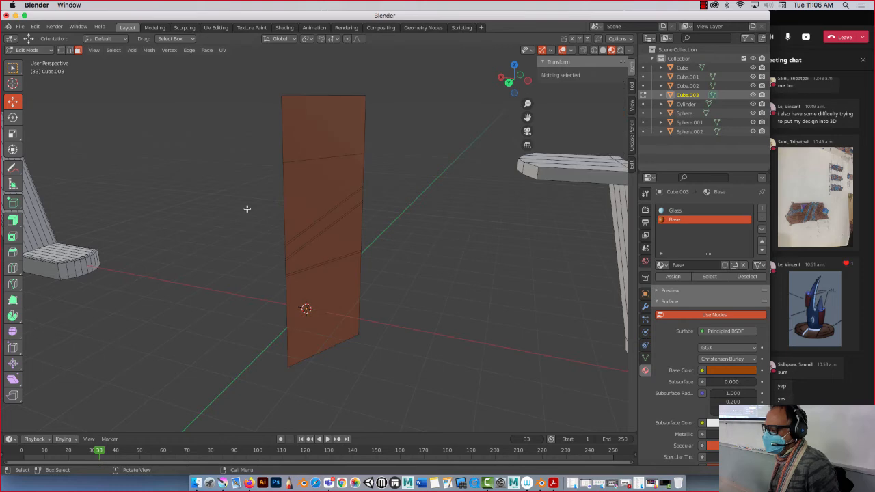
Assign the Glass material to the wide slanted band's faces on all three sides of the prism and clear the selection
middle_click_drag(247, 209, 292, 248)
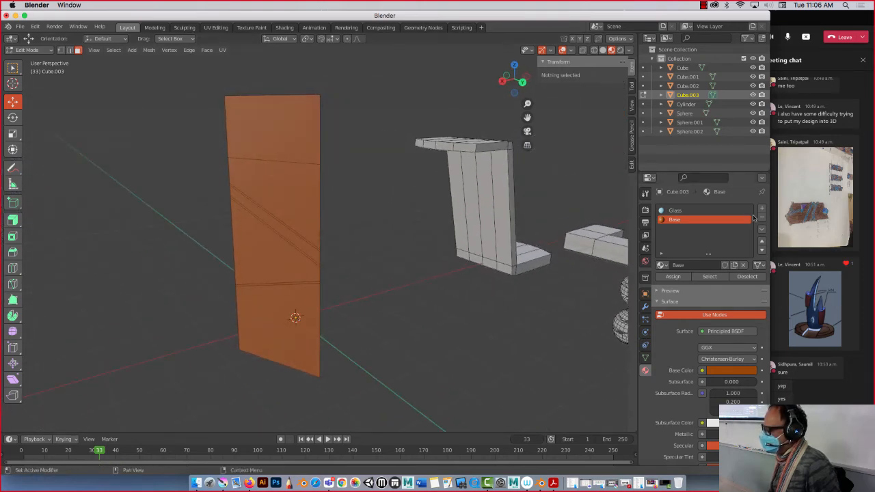
left_click(293, 239, "alt")
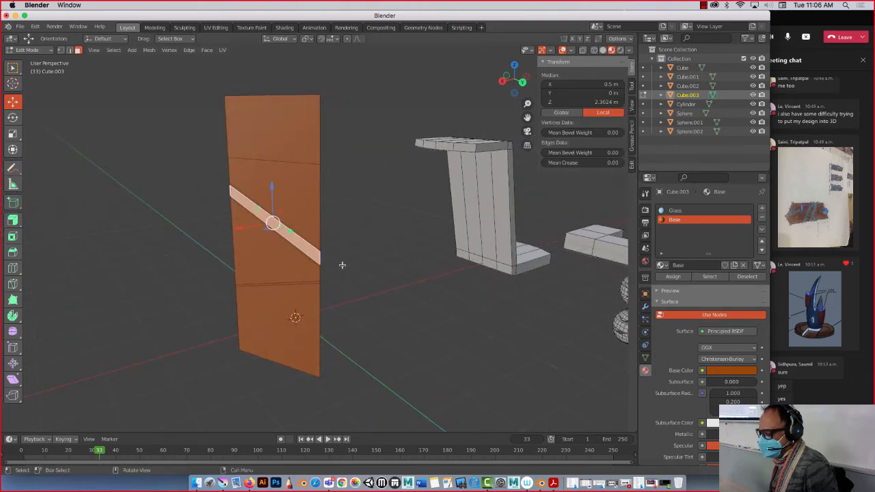
middle_click_drag(342, 264, 289, 261)
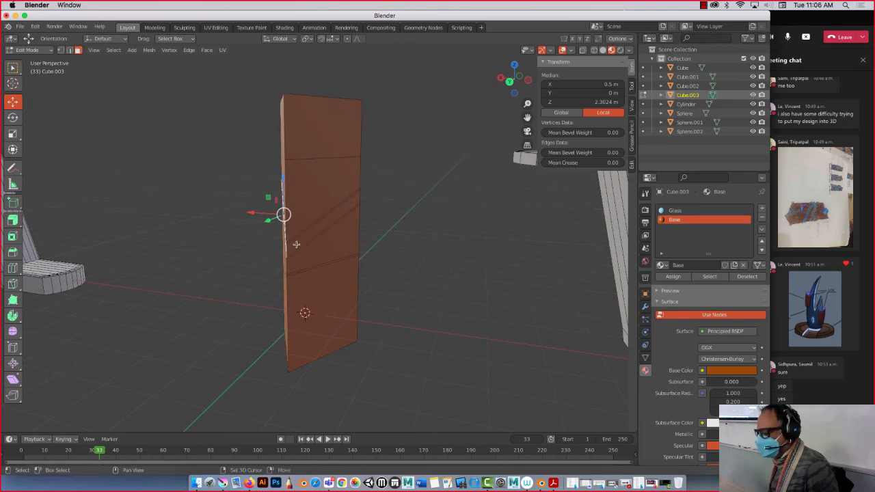
left_click(294, 243, "alt")
middle_click_drag(367, 251, 257, 252)
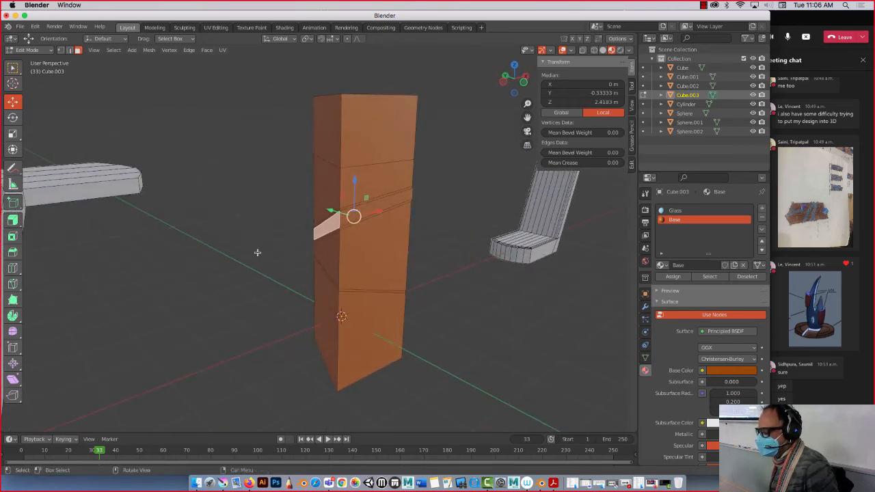
left_click(389, 203, "alt")
left_click(677, 210)
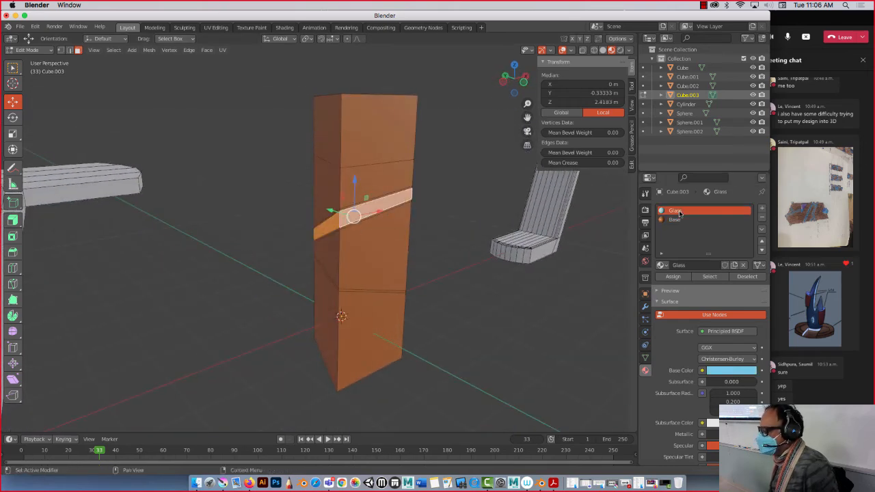
left_click(673, 276)
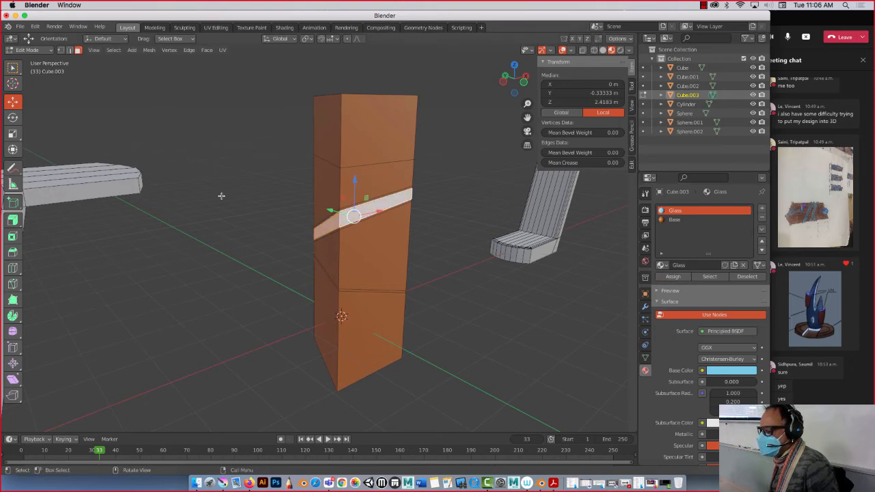
left_click(34, 103)
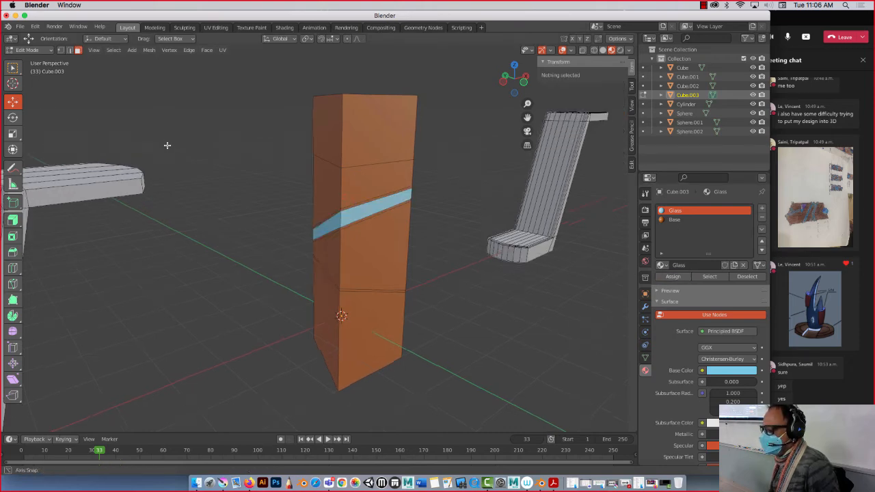
middle_click_drag(166, 143, 246, 155)
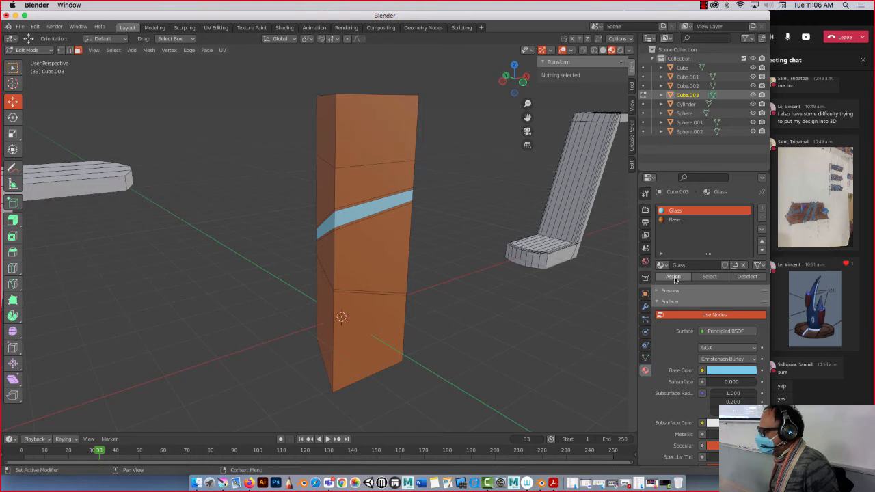
Add a third material slot to the prism with a new material named MTL_Insert
left_click(762, 208)
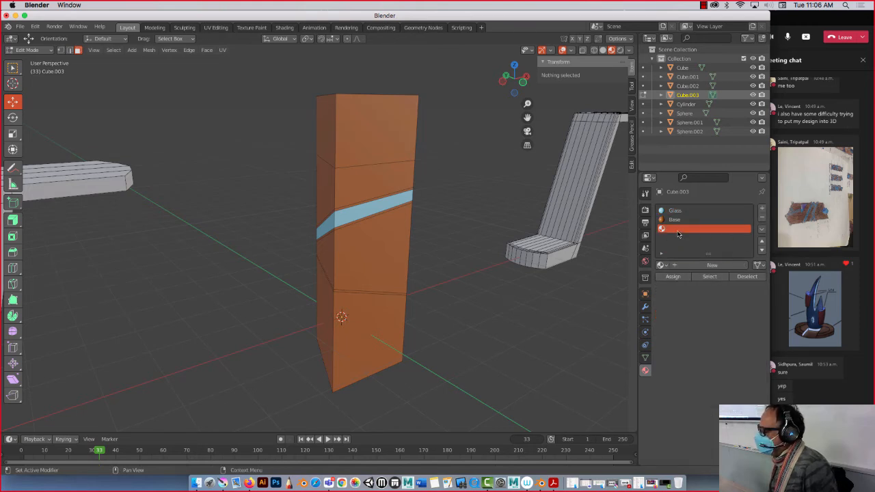
left_click(694, 265)
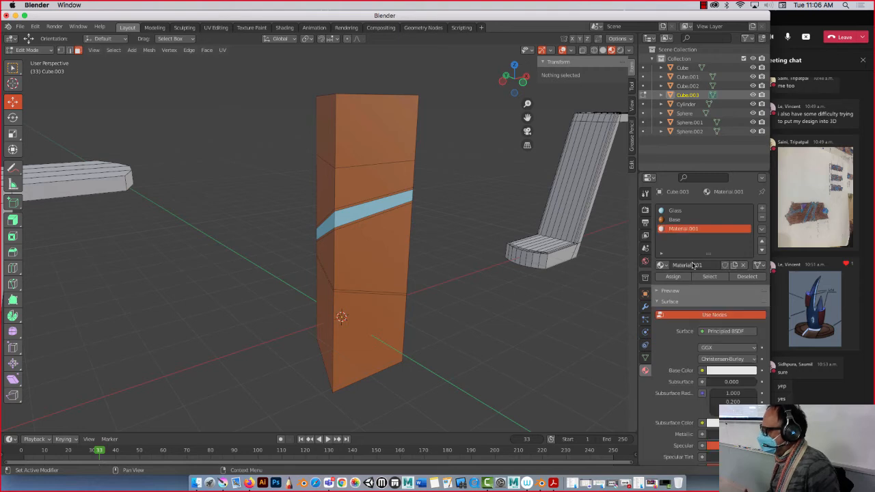
double_click(680, 230)
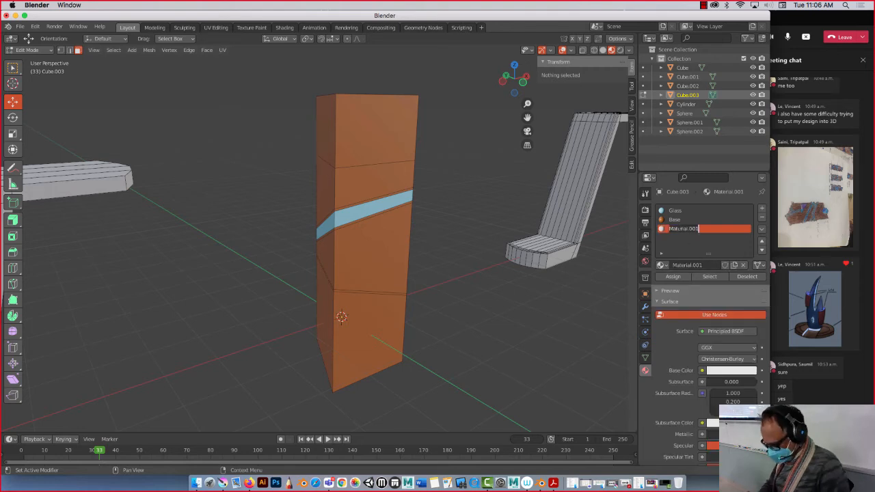
type("MTL")
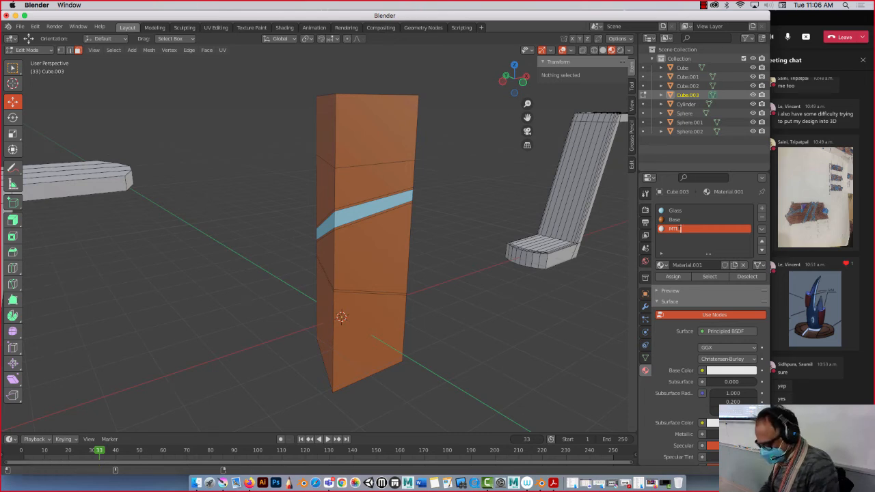
type("_Insert")
key("Return")
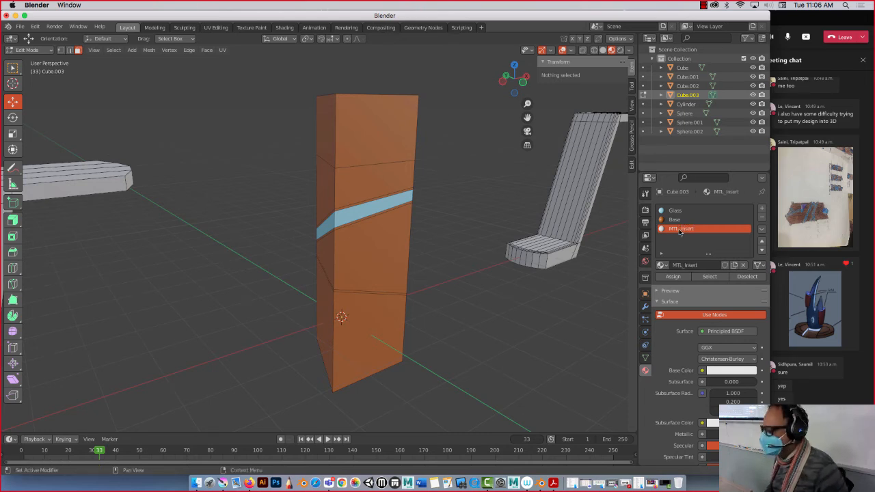
Set the MTL_Insert material's base color to a pale bluish gray
left_click(722, 371)
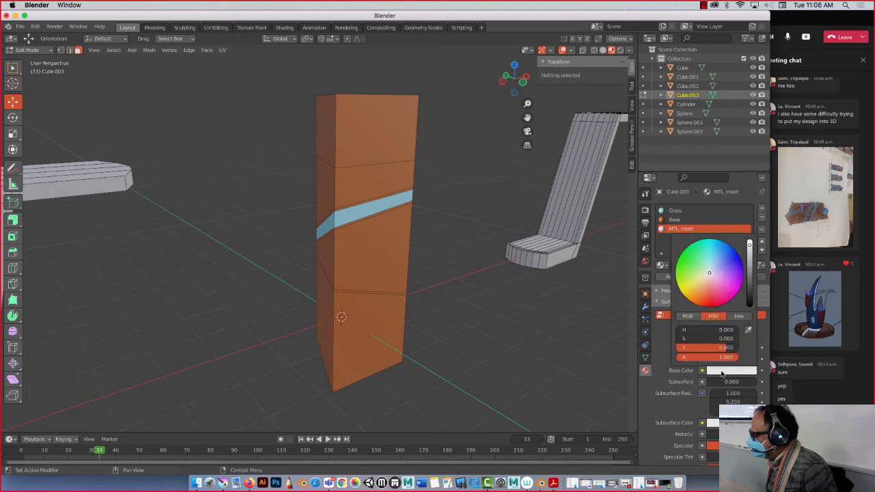
left_click(750, 260)
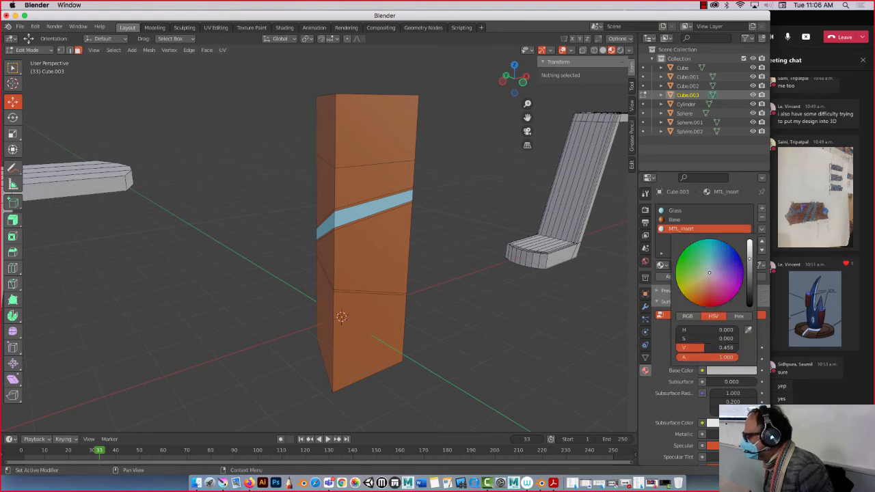
left_click(749, 254)
left_click(711, 272)
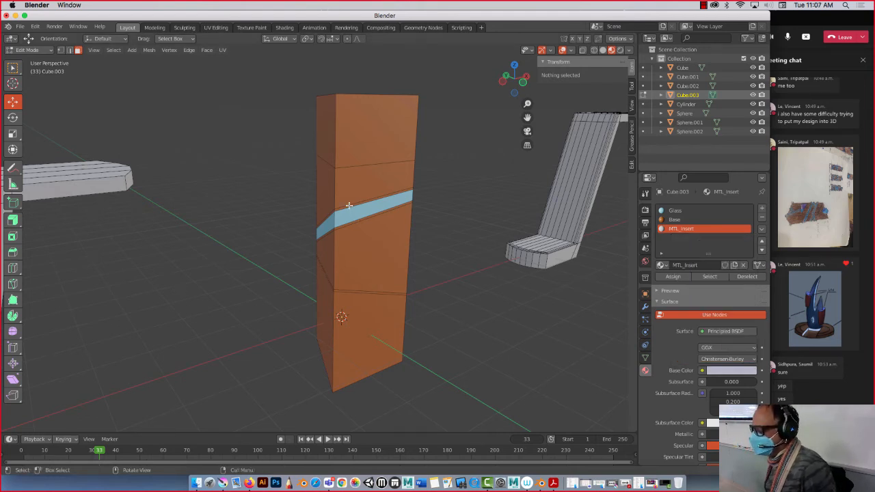
Assign MTL_Insert to the thin bevel strip along the glass band's upper edge around the prism, and clear the selection
left_click(370, 199)
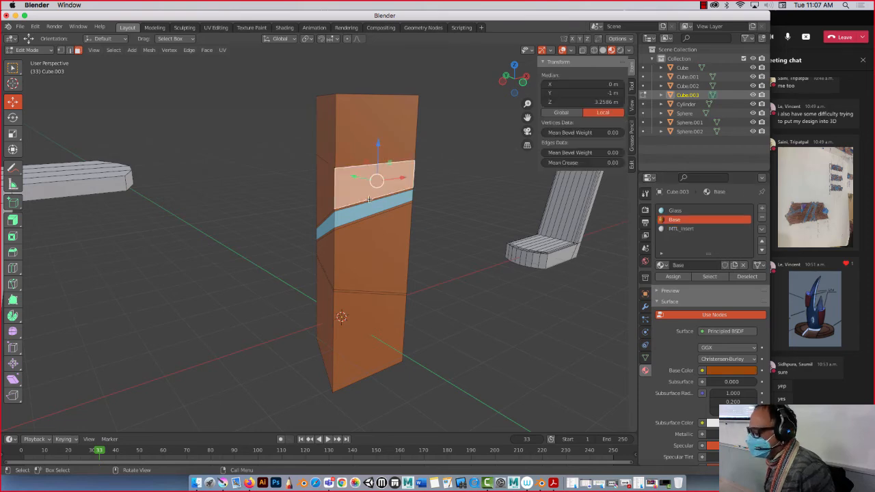
left_click(366, 202)
middle_click_drag(371, 199, 342, 216)
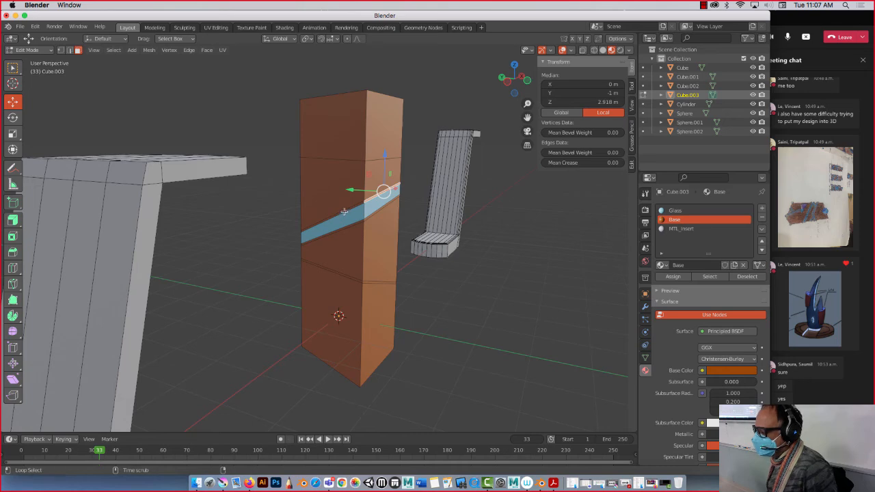
left_click(344, 210, "alt")
left_click(343, 211)
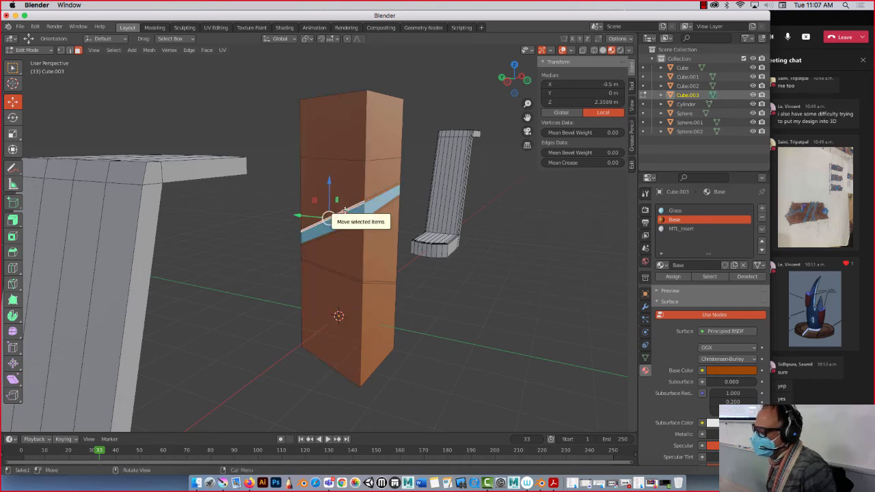
left_click(372, 201, "shift")
middle_click_drag(375, 205, 302, 230)
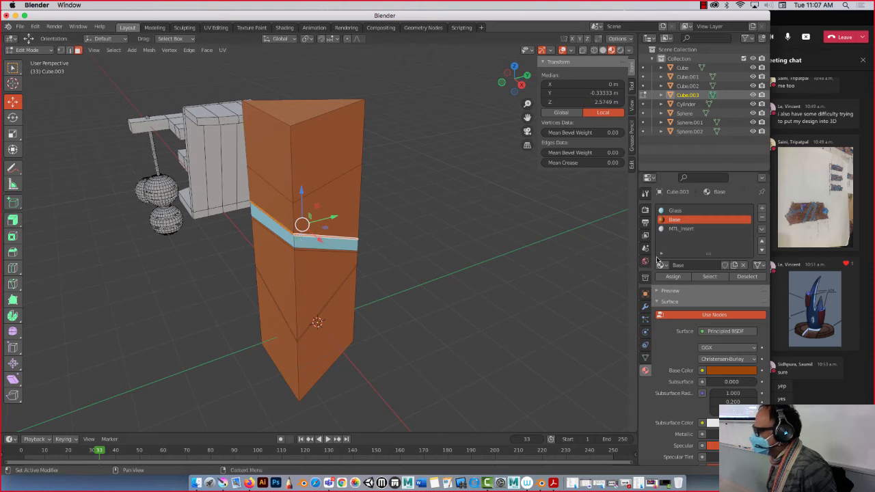
left_click(678, 229)
left_click(672, 277)
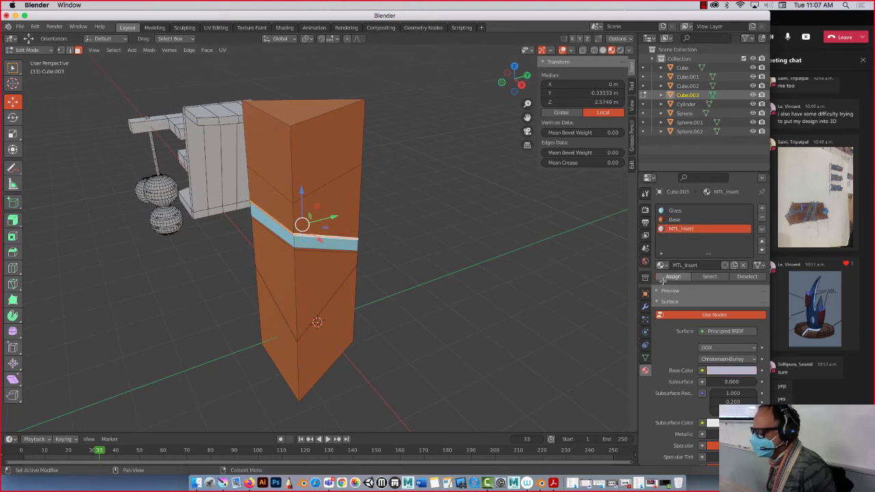
left_click(604, 52)
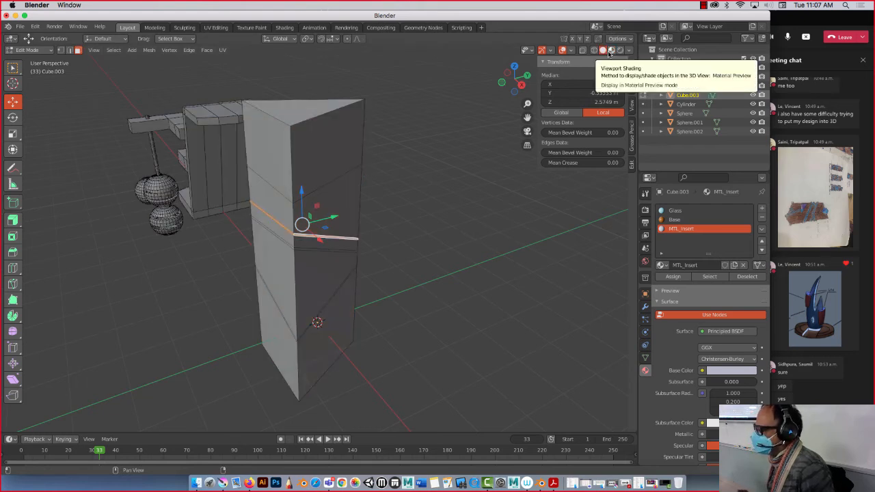
left_click(611, 51)
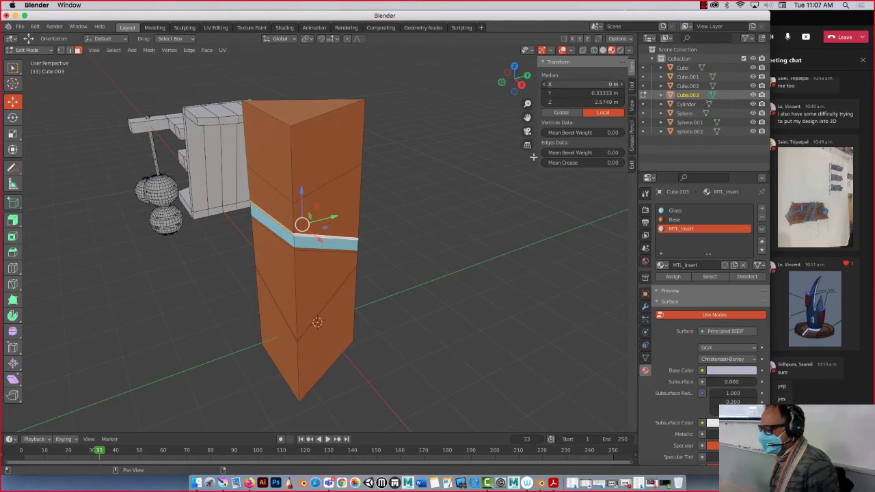
left_click(371, 199)
Assign MTL_Insert to the thin bevel strip along the glass band's lower edge on all three sides of the prism
middle_click_drag(370, 198, 341, 180)
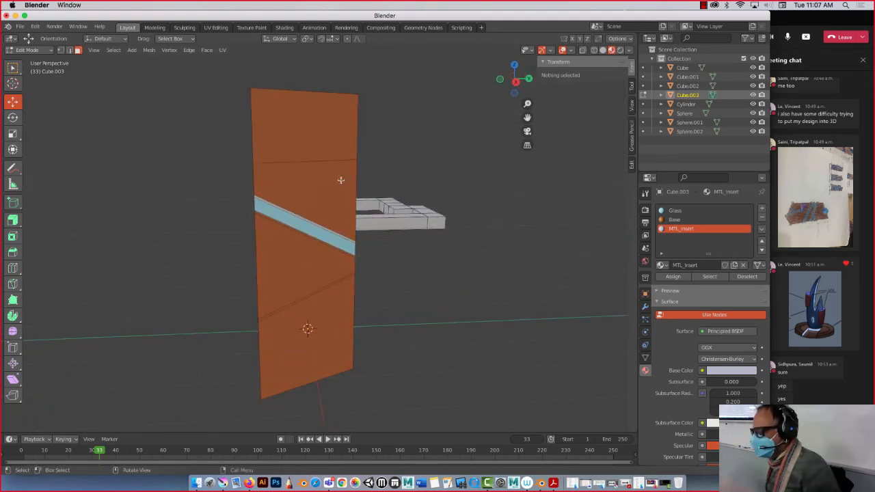
left_click(294, 229)
middle_click_drag(230, 230, 290, 223)
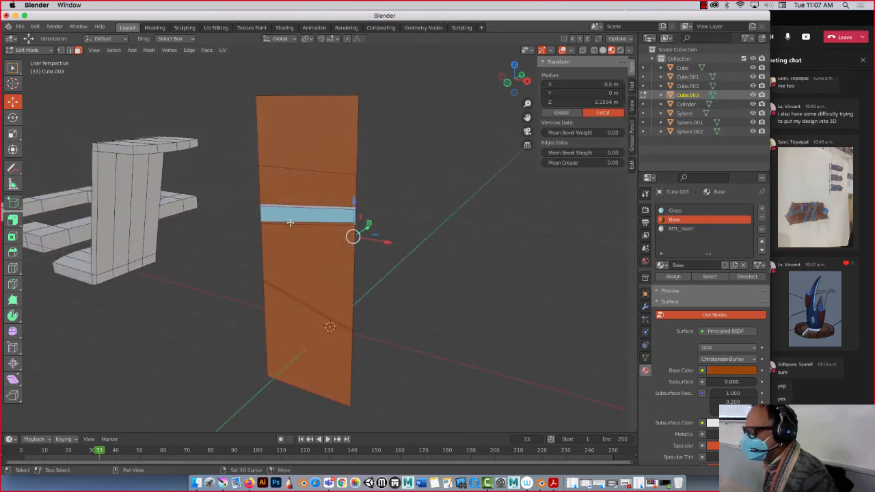
left_click(290, 223, "alt")
middle_click_drag(228, 250, 318, 245)
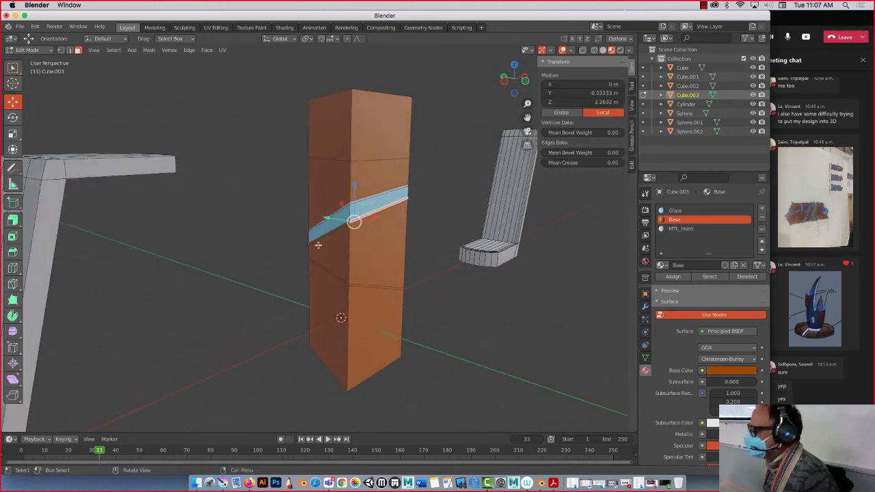
left_click(332, 231, "shift")
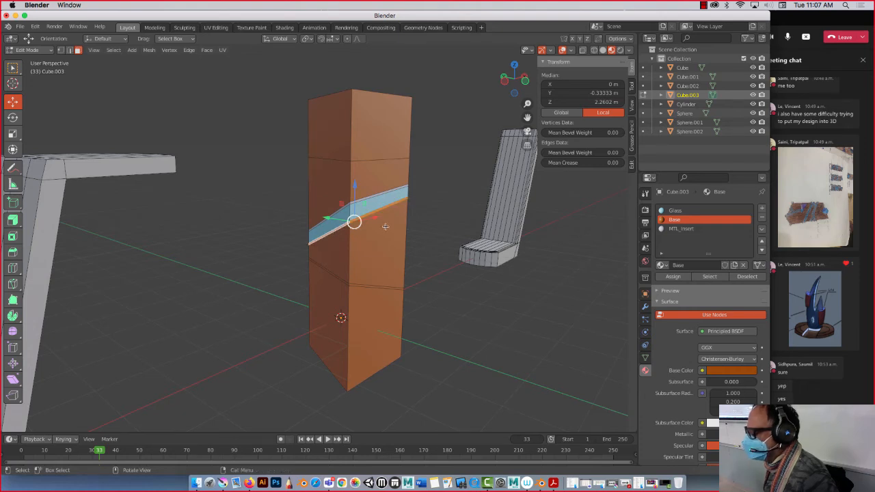
left_click(676, 278)
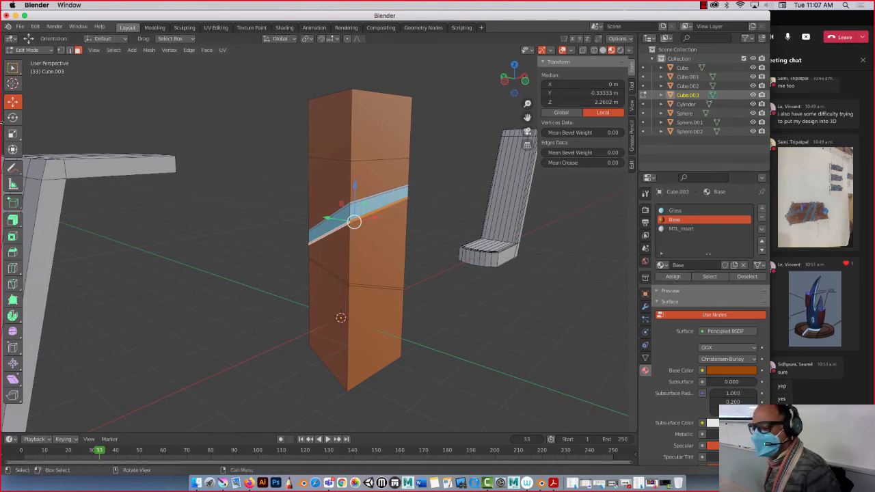
key("Tab")
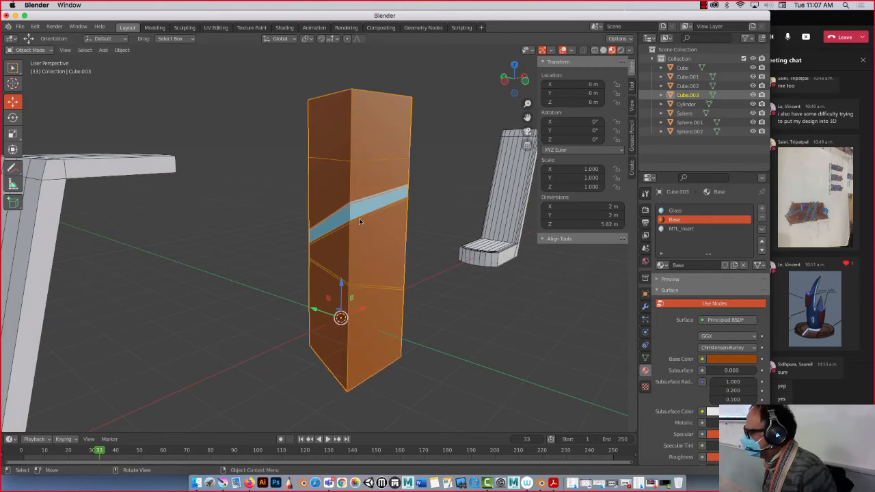
key("Tab")
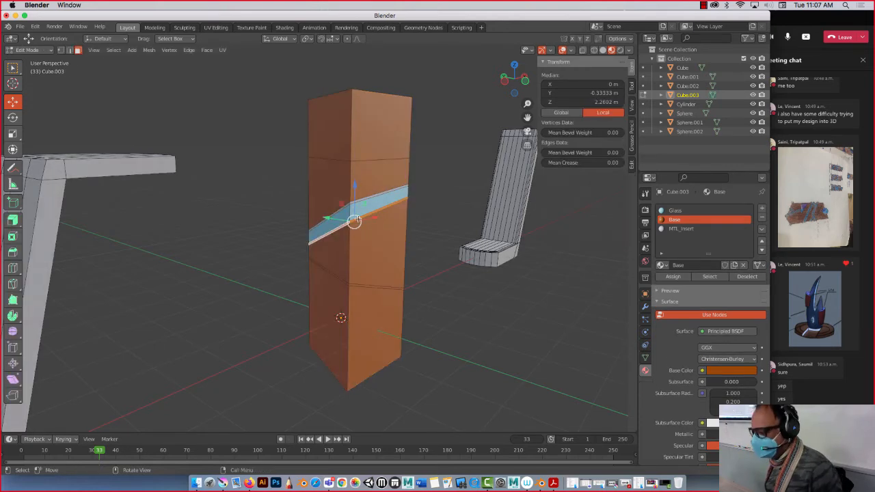
middle_click_drag(355, 220, 630, 247)
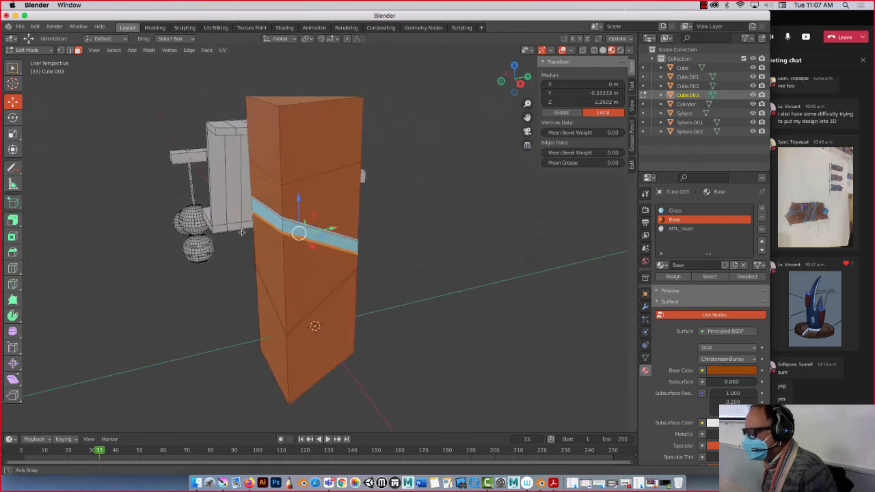
left_click(681, 228)
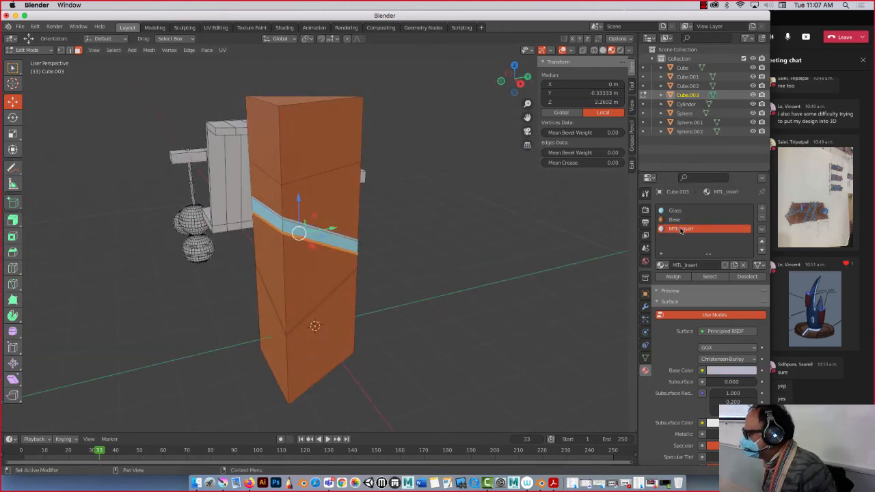
left_click(672, 276)
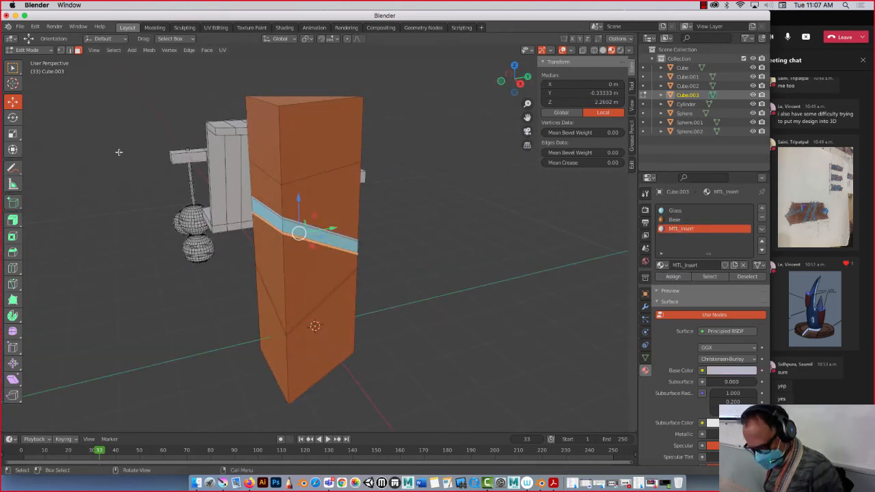
Inset the tall prism's triangular top face by about 0.34 m
key("a")
key("Tab")
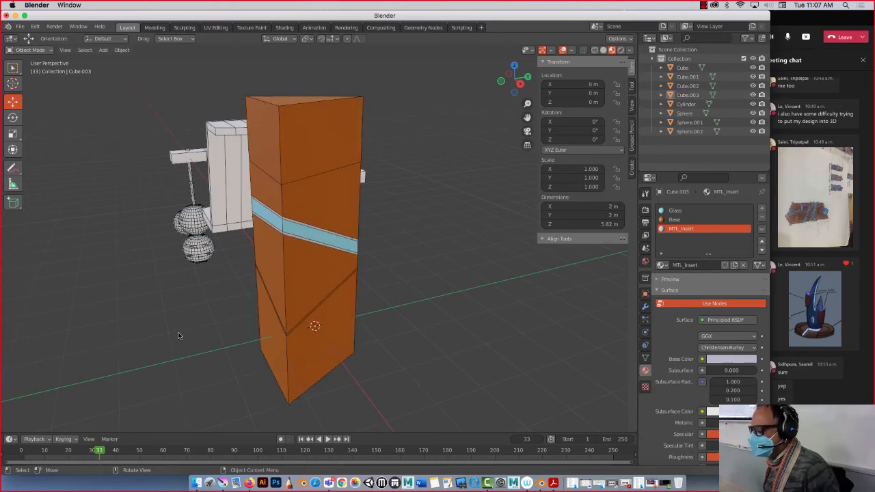
mouse_move(179, 336)
middle_mouse_down()
mouse_move(146, 313)
mouse_move(69, 322)
mouse_move(55, 307)
mouse_move(160, 326)
mouse_move(157, 351)
mouse_move(164, 345)
middle_mouse_up()
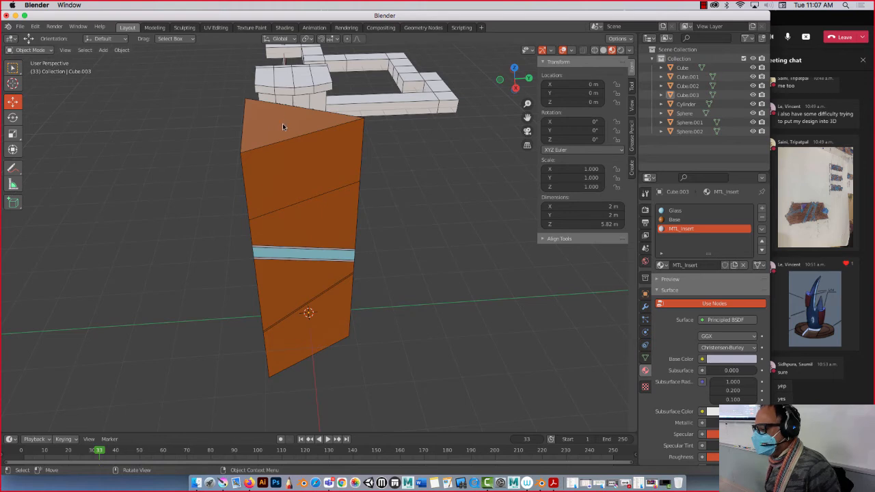
left_click(277, 131)
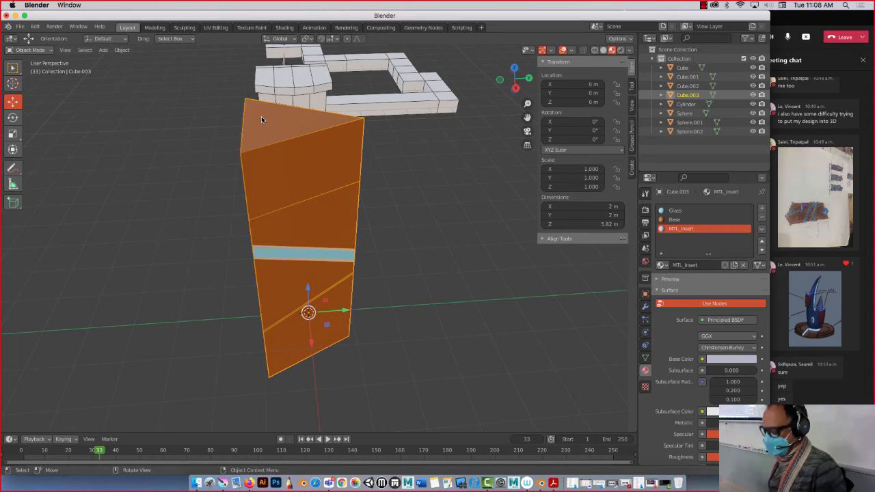
key("Tab")
left_click(262, 117)
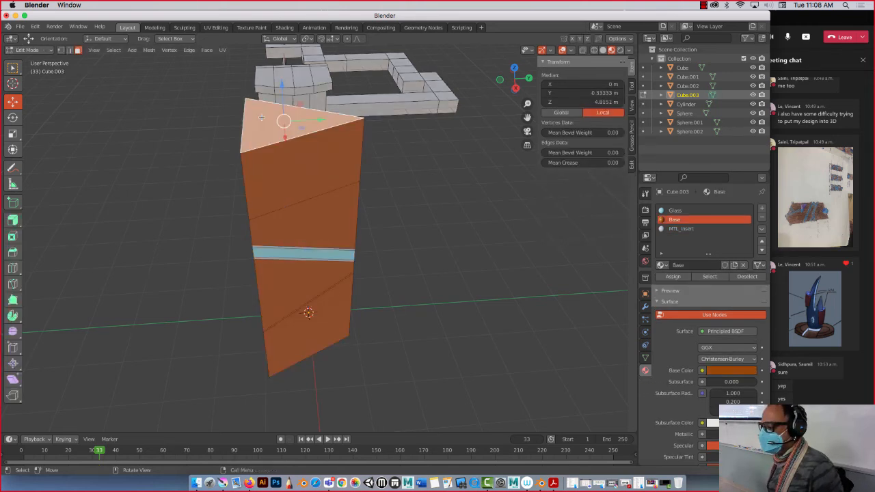
left_click(13, 236)
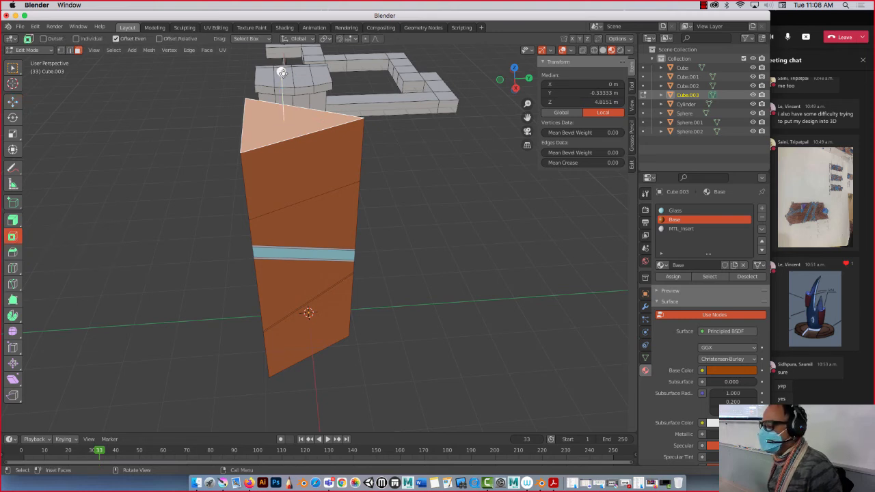
left_click_drag(284, 73, 283, 95)
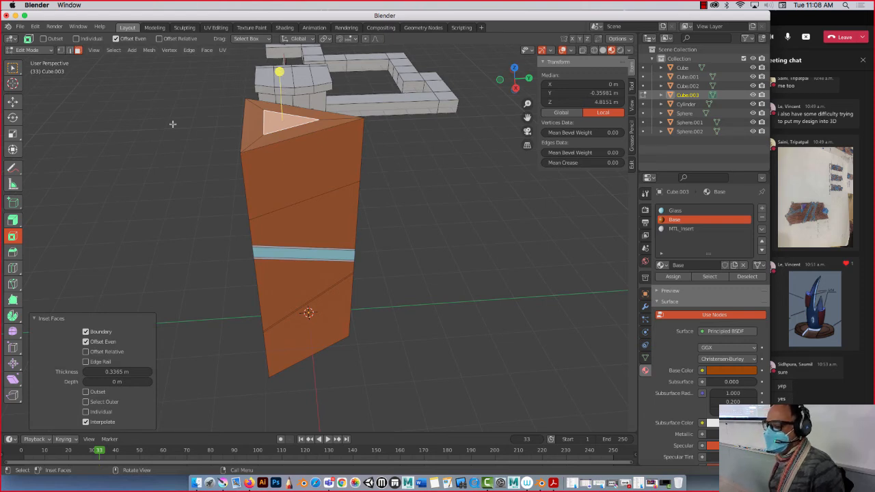
key("Tab")
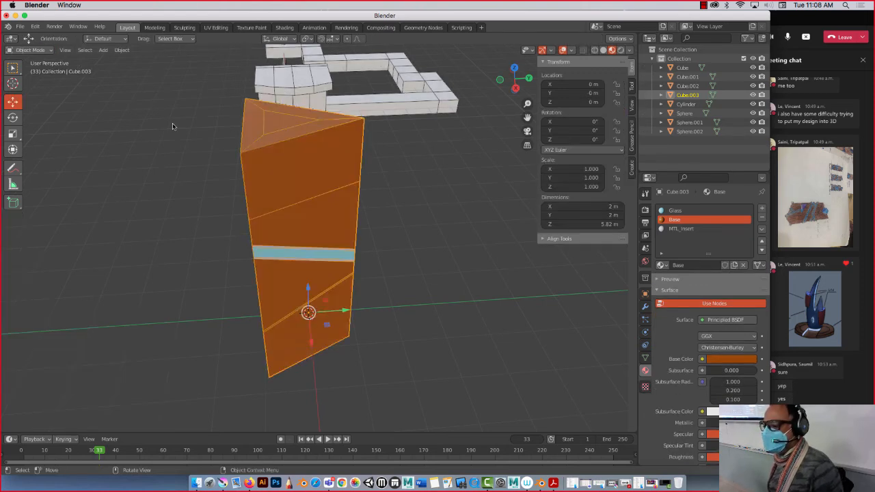
Separate the inset inner triangle on the prism's top into its own object
key("Tab")
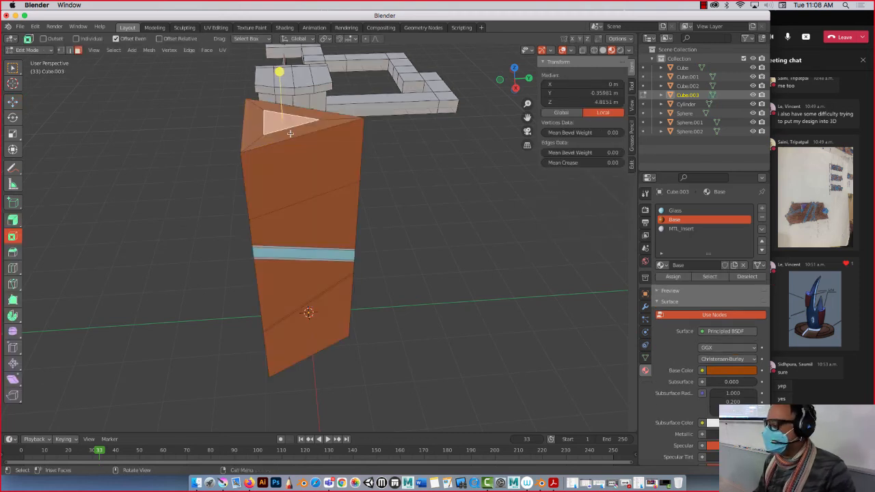
left_click(12, 101)
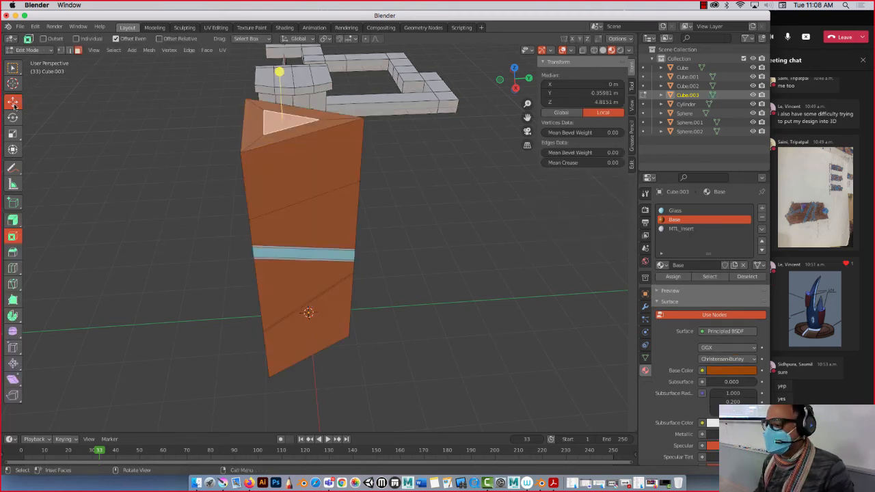
right_click(271, 121)
mouse_move(271, 124)
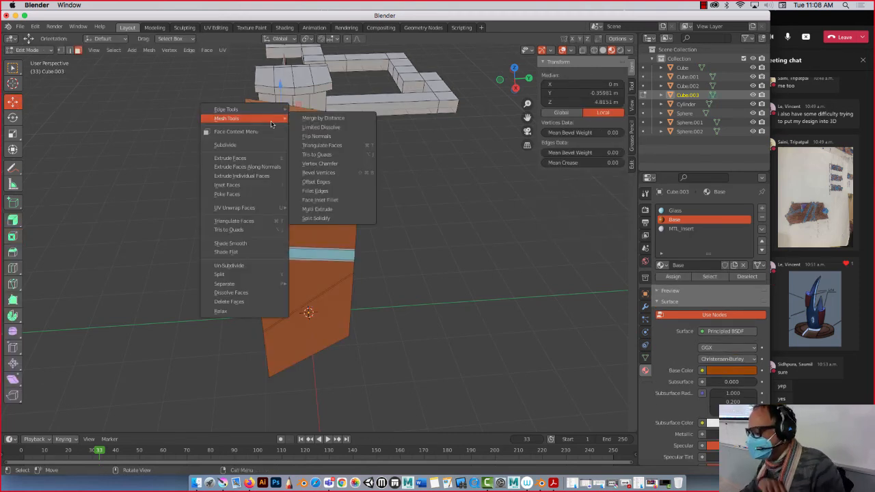
mouse_move(246, 283)
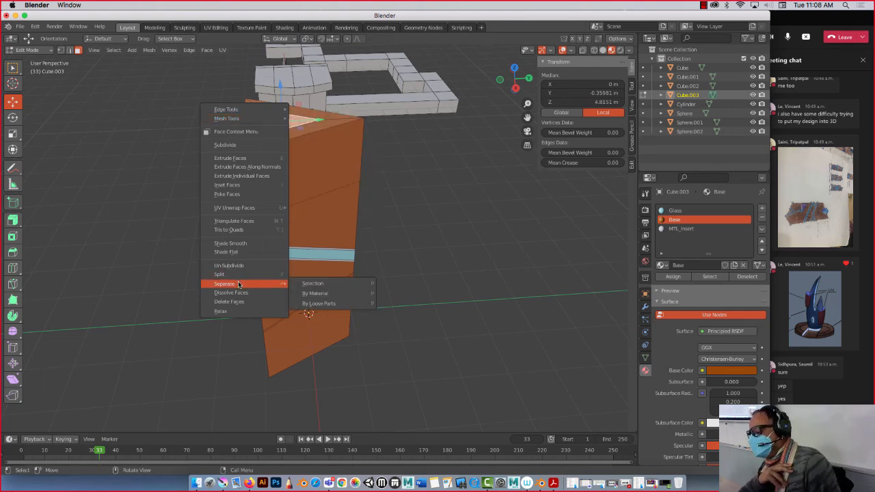
left_click(327, 283)
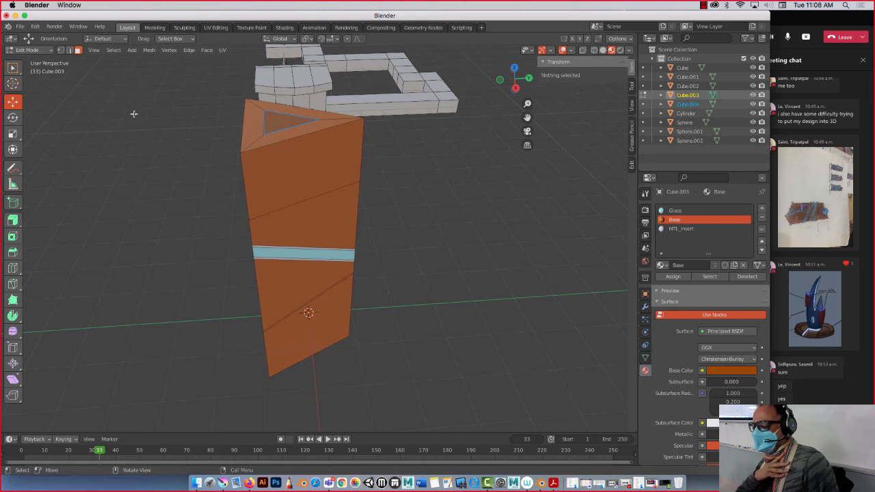
key("Tab")
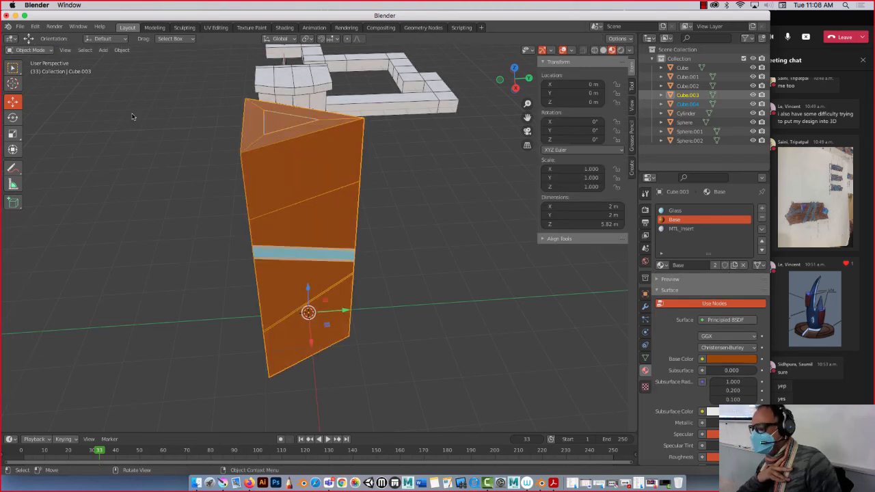
Set the separated triangle's origin to its center of mass (volume) and raise it about 0.13 m along Z
left_click(285, 126)
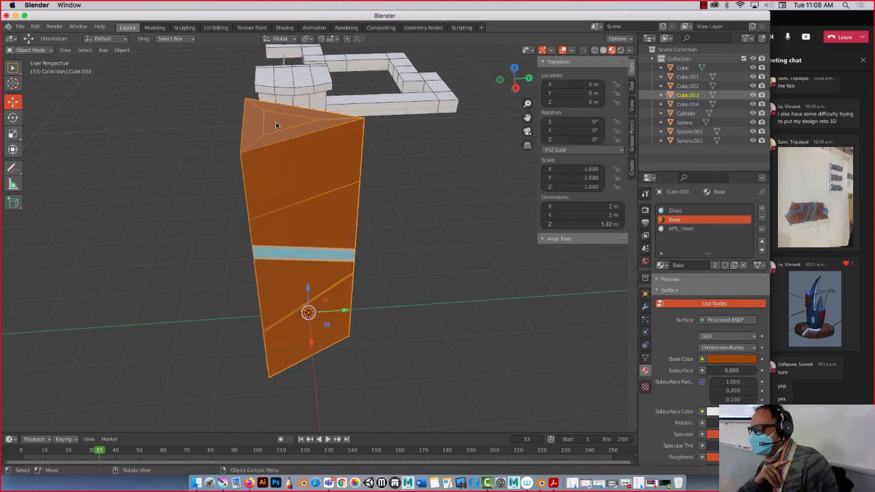
right_click(275, 125)
mouse_move(276, 155)
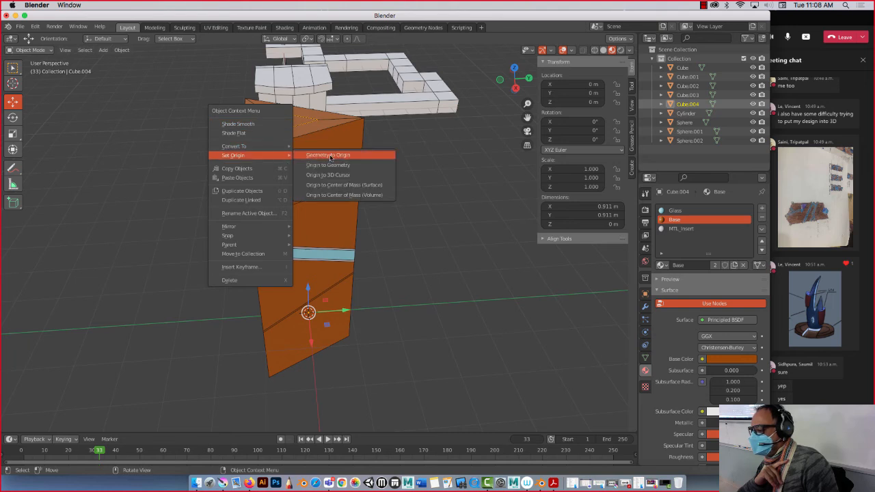
left_click(331, 195)
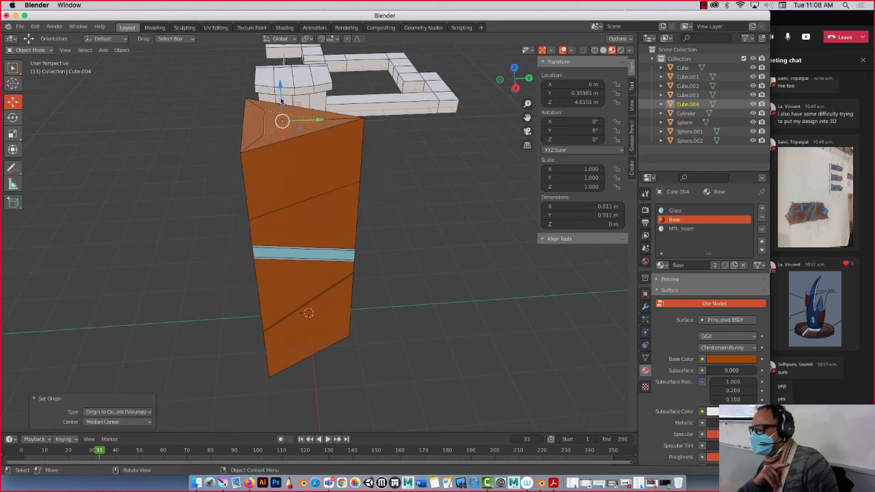
left_click_drag(281, 85, 280, 77)
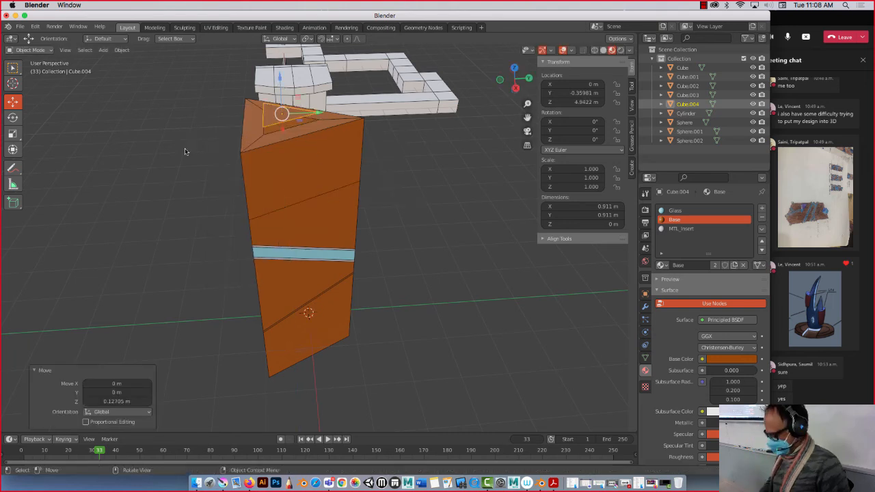
Extrude the separated triangle's face upward about 1.67 m to form a small upper prism
middle_click_drag(185, 152, 145, 224)
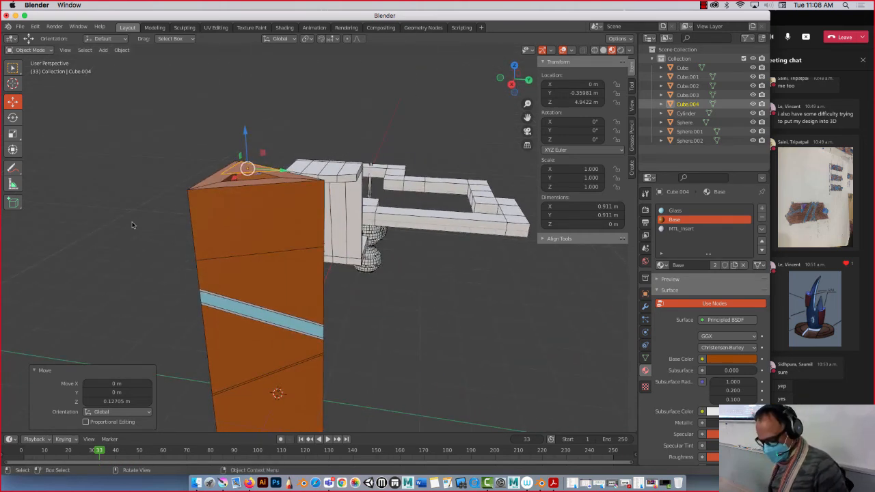
key("Tab")
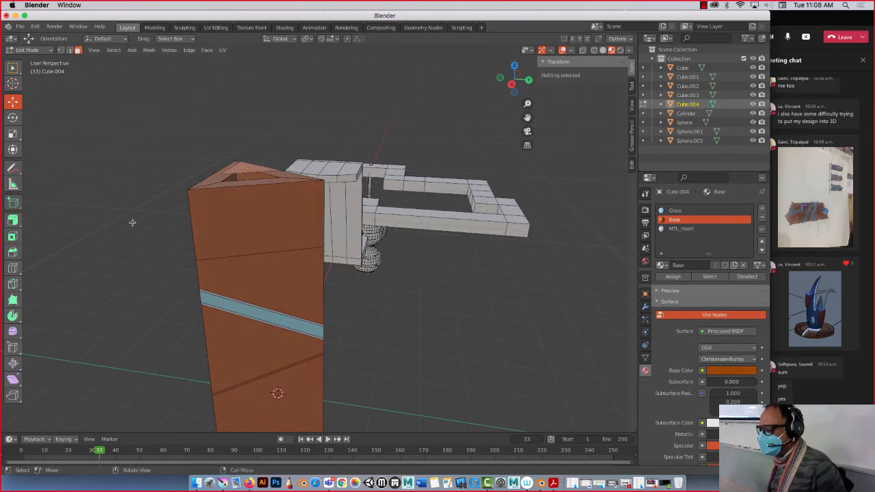
left_click(239, 168)
key("e")
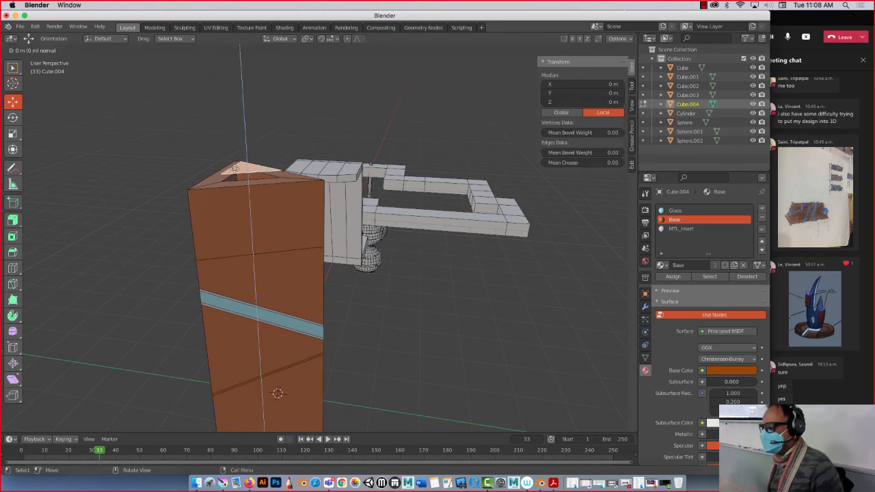
left_click(230, 65)
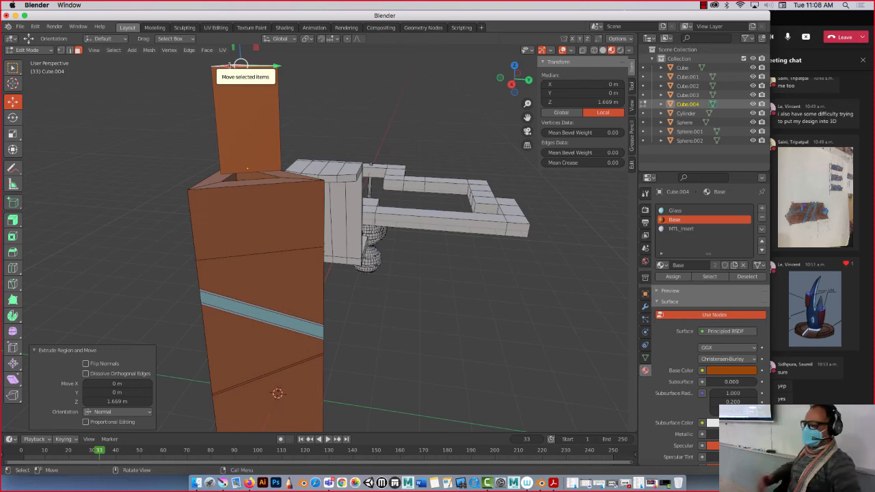
middle_click_drag(177, 100, 119, 170)
key("Tab")
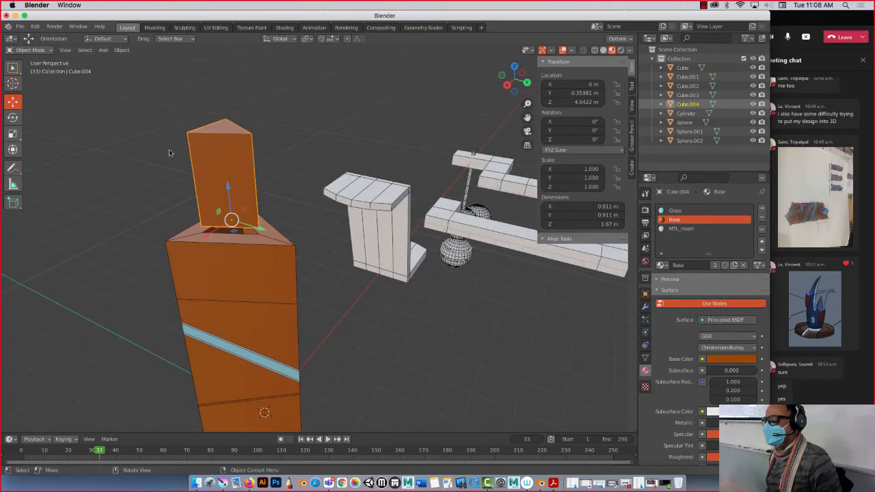
Select all faces of the small upper prism and add a fourth material slot with a new material named Glass
key("Tab")
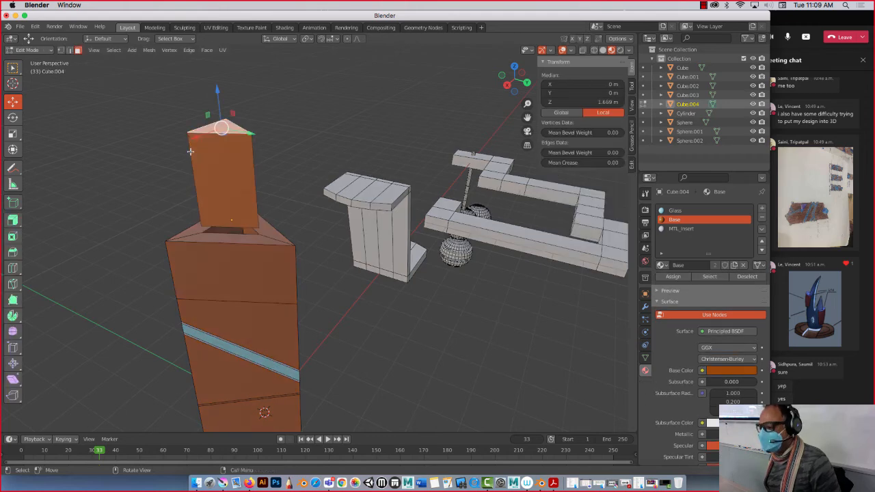
left_click(203, 153, "shift")
middle_click_drag(204, 153, 102, 151)
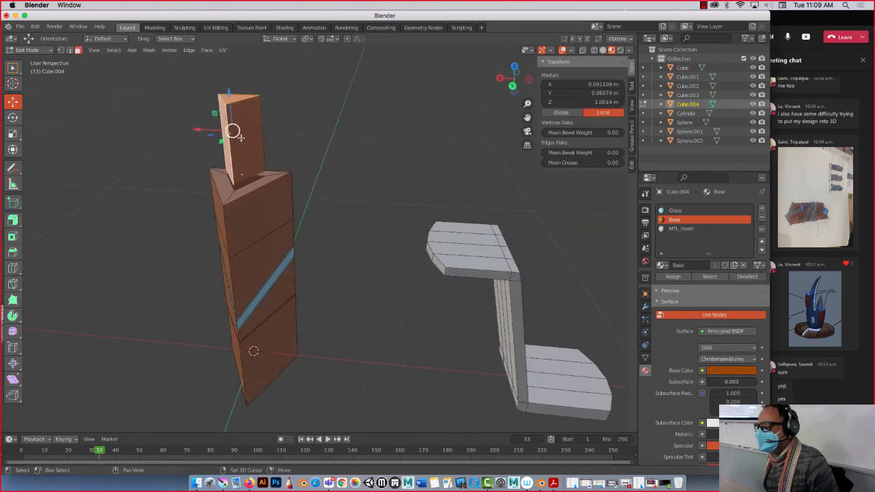
key("a")
middle_click_drag(239, 137, 123, 130)
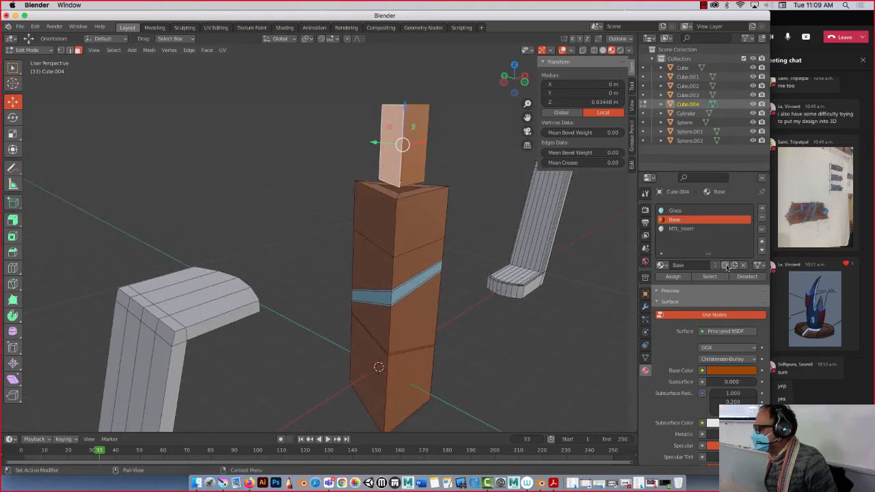
left_click(762, 211)
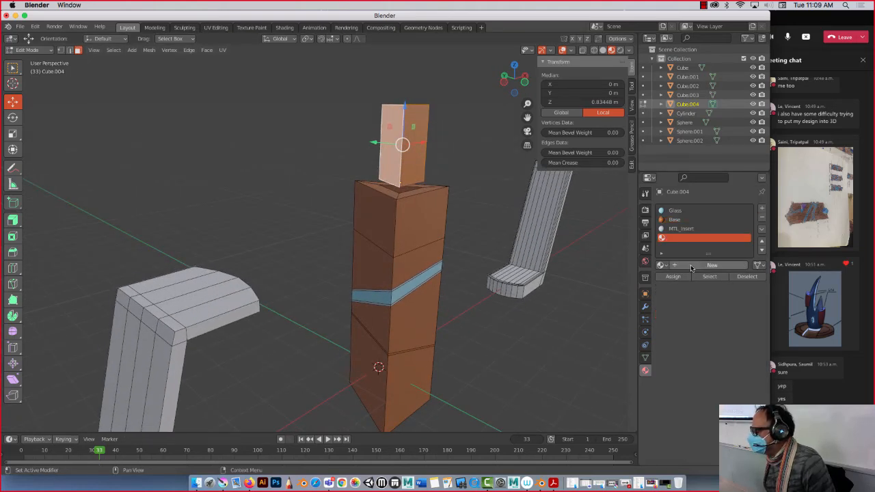
left_click(692, 267)
double_click(678, 238)
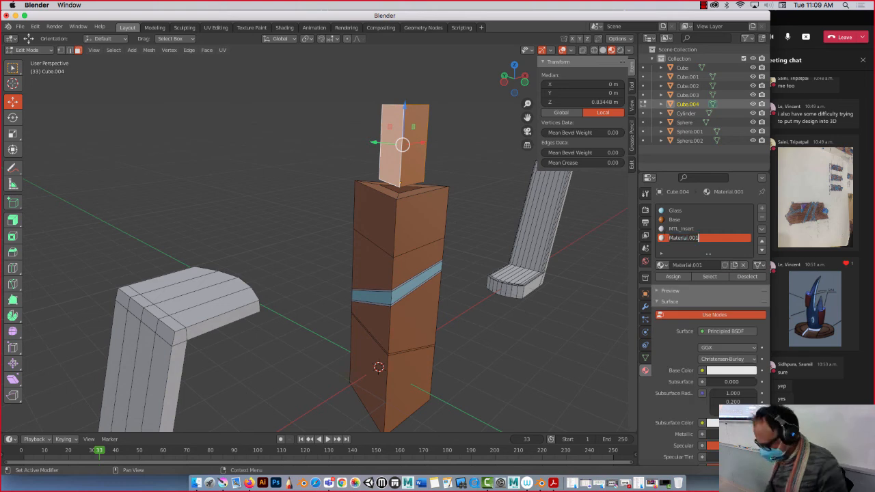
type("Glass")
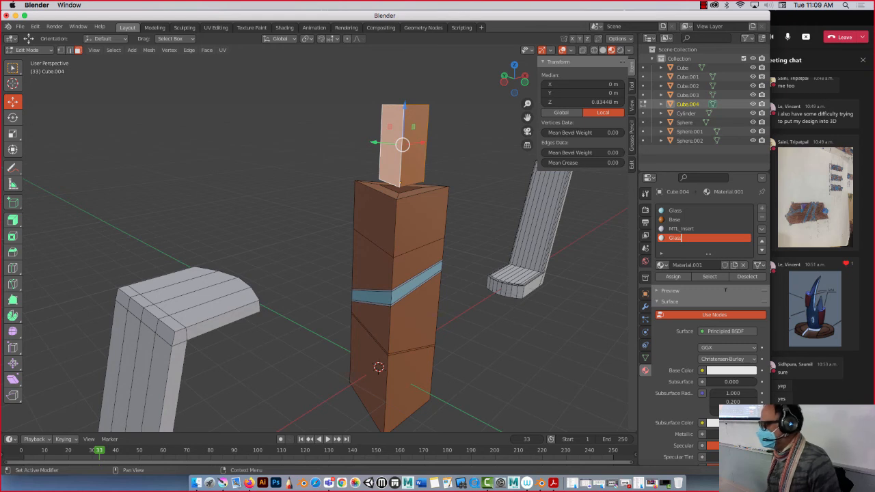
key("Return")
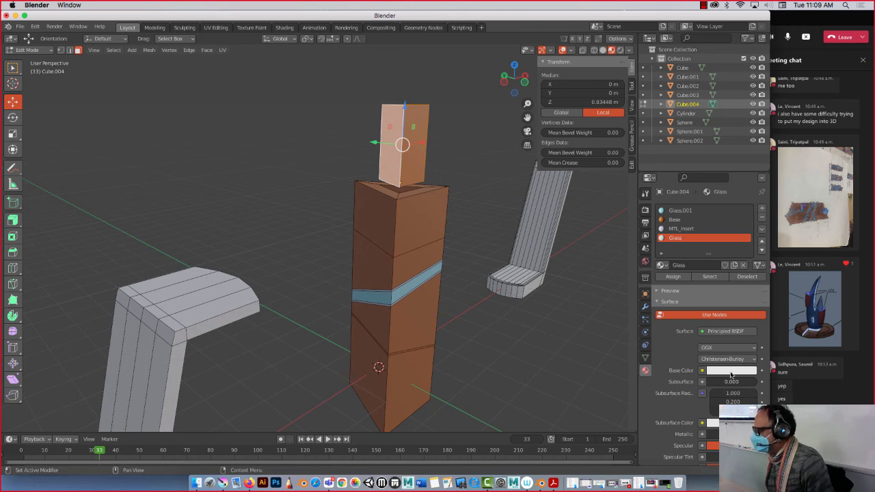
Set the new Glass material's base color to bright green with hue 0.315 and saturation 0.910, and clear the face selection
left_click(731, 374)
left_click(697, 270)
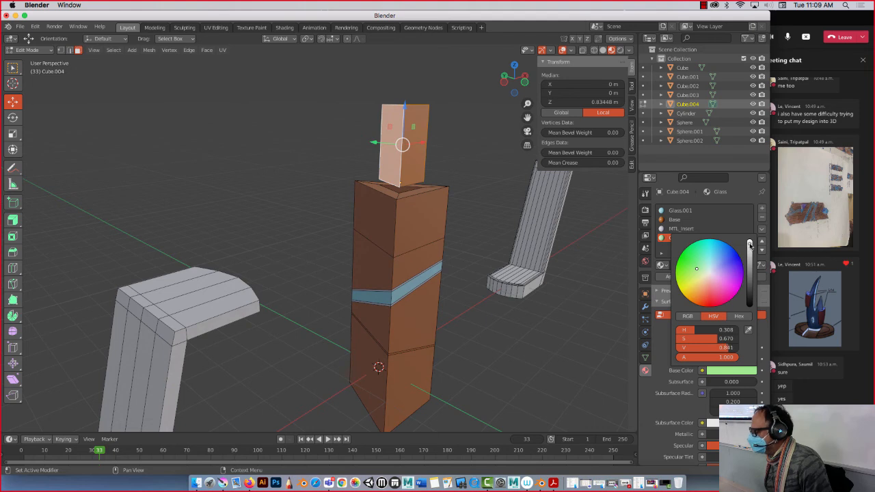
left_click(688, 266)
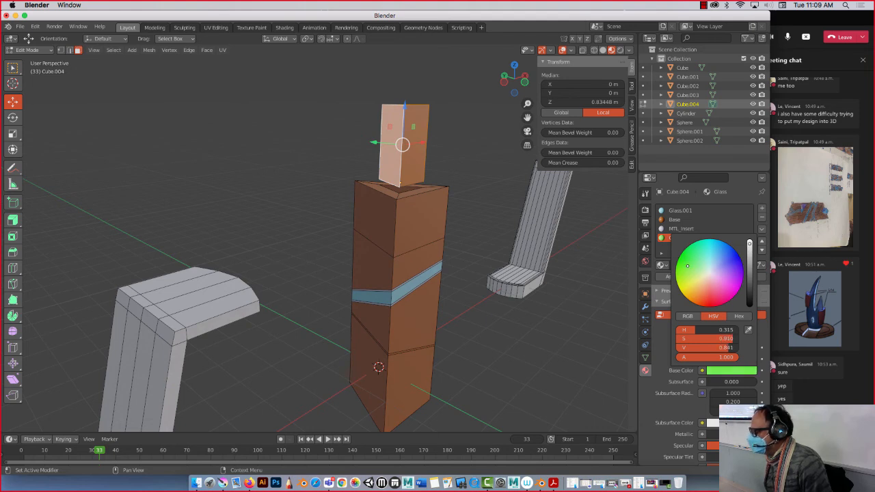
left_click(110, 137)
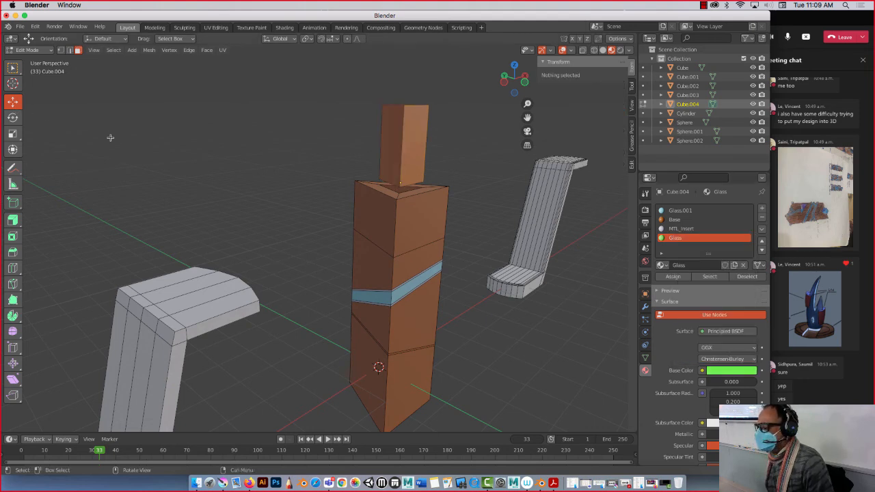
Select all connected faces of the small upper prism and assign the green Glass material to them
middle_click_drag(129, 179, 148, 180)
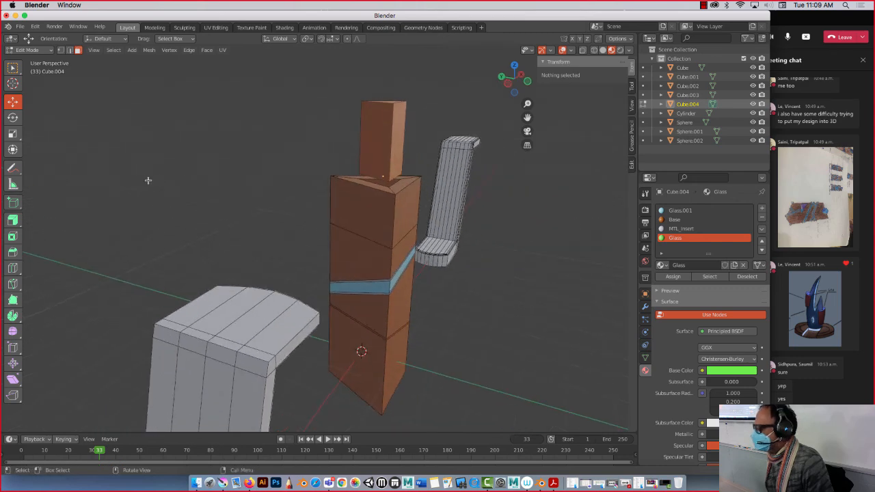
left_click(382, 138)
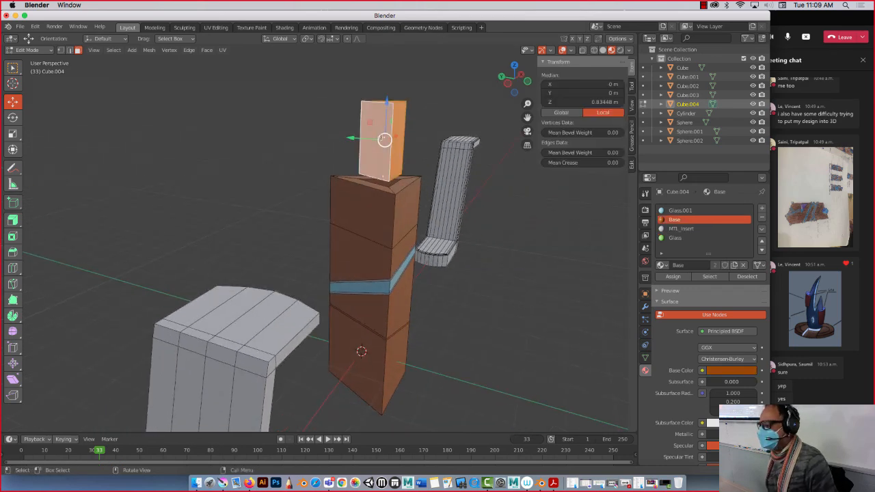
middle_click_drag(384, 138, 364, 127)
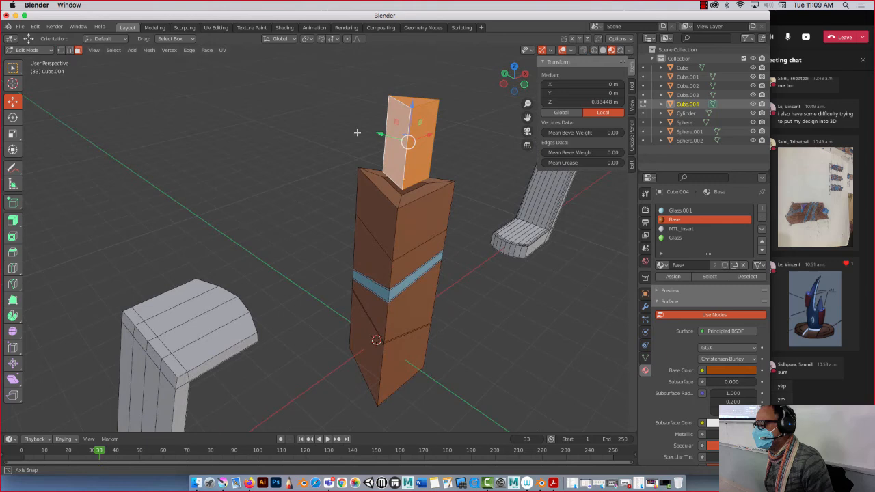
left_click(418, 101)
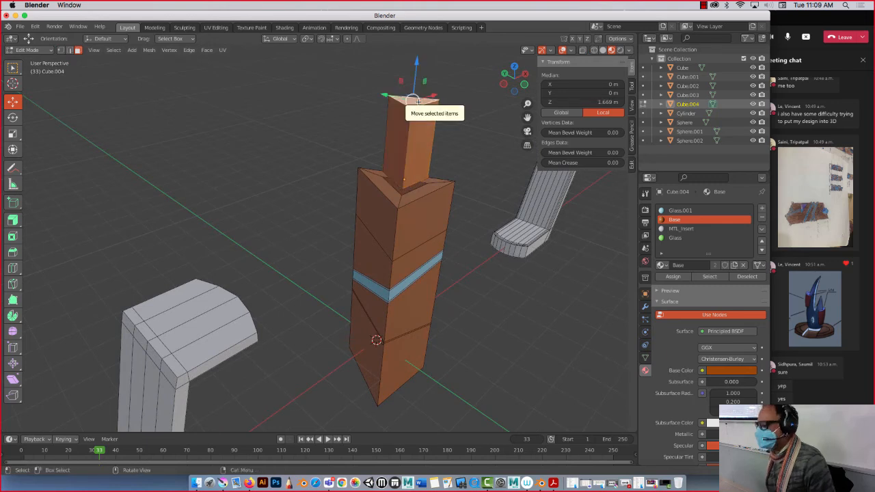
key("l")
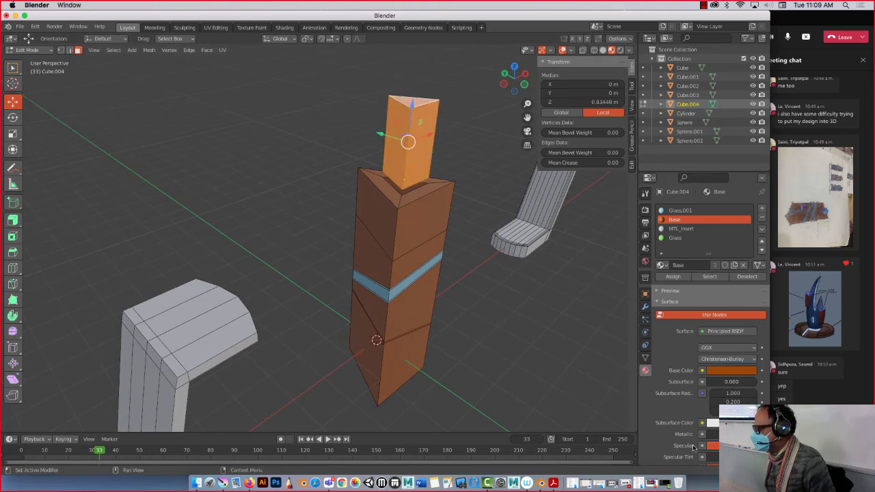
left_click(674, 238)
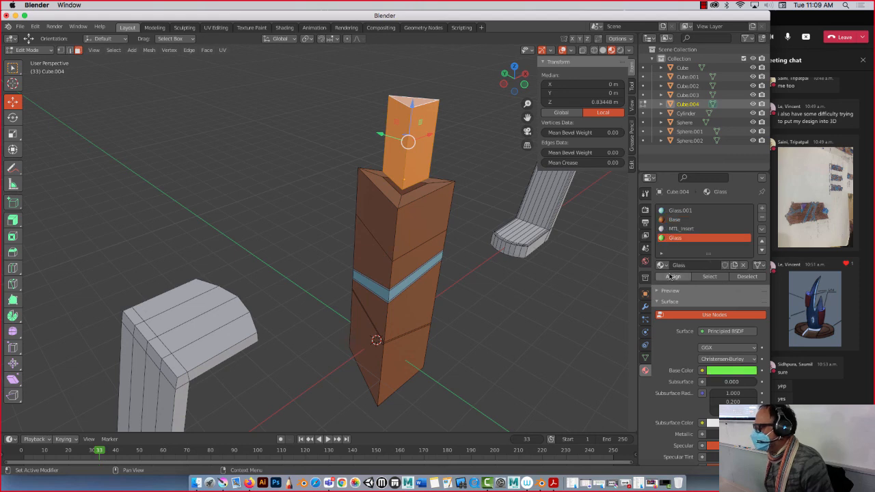
left_click(673, 276)
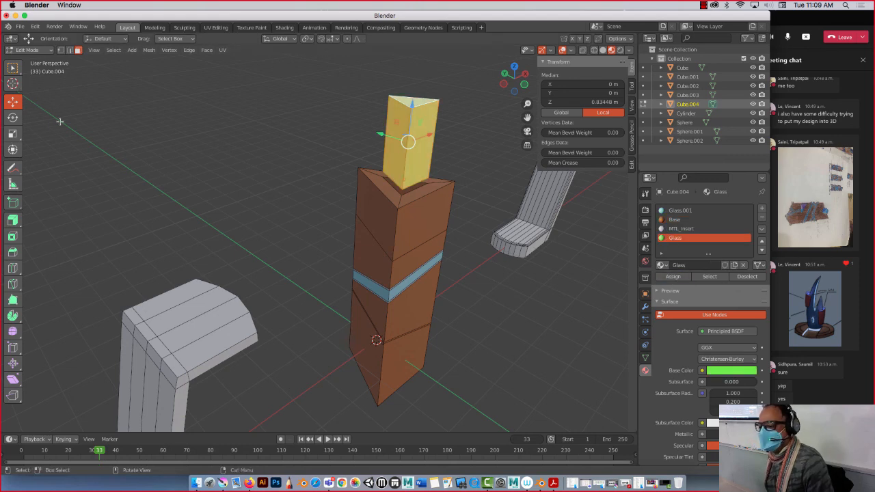
Change the Glass material's surface shader to Emission and set its color to yellow-green with hue 0.233, then return to Object Mode
middle_click_drag(61, 122, 231, 154)
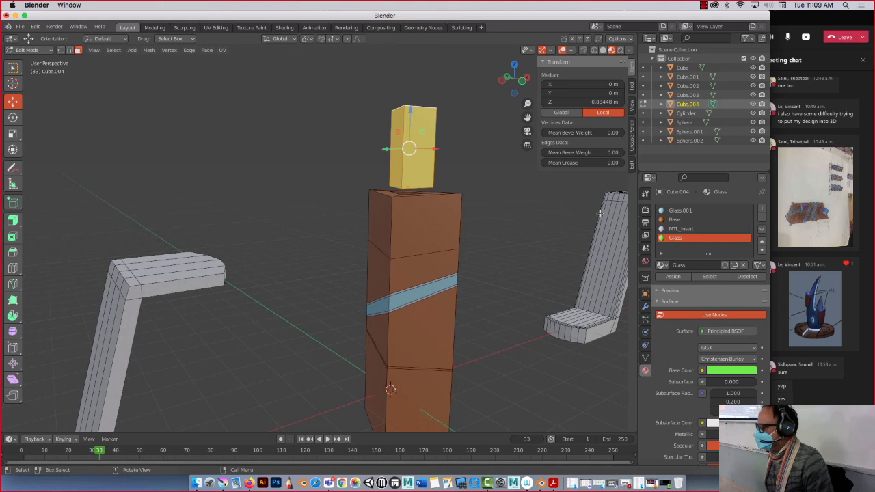
left_click(716, 331)
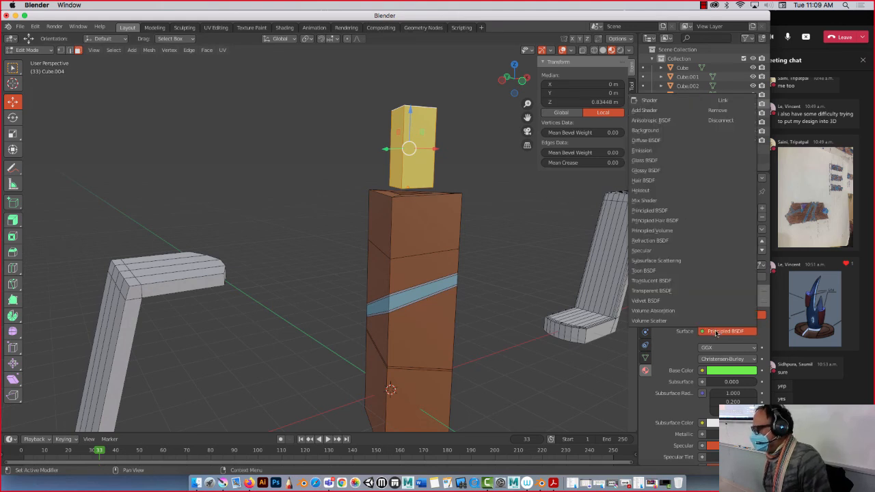
left_click(641, 150)
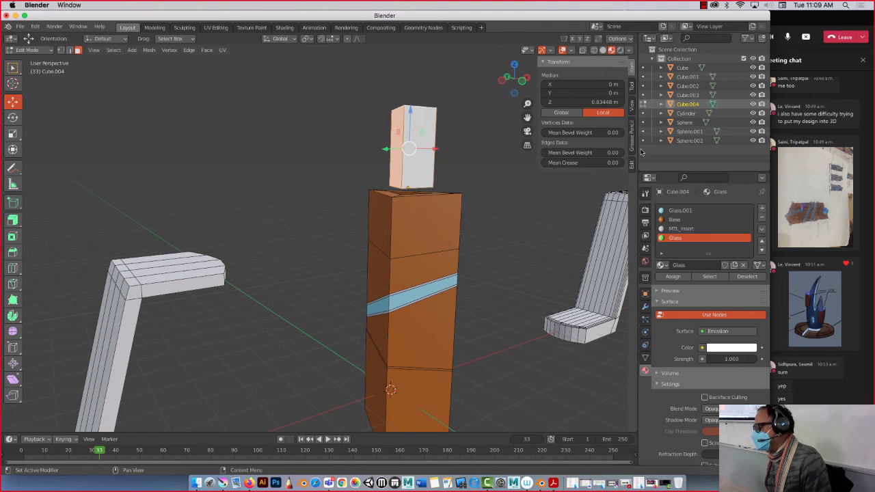
left_click(724, 348)
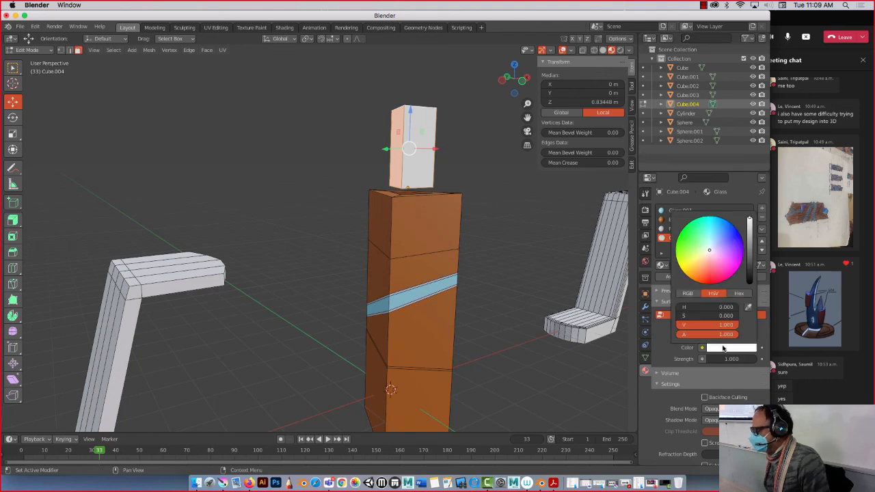
left_click(692, 250)
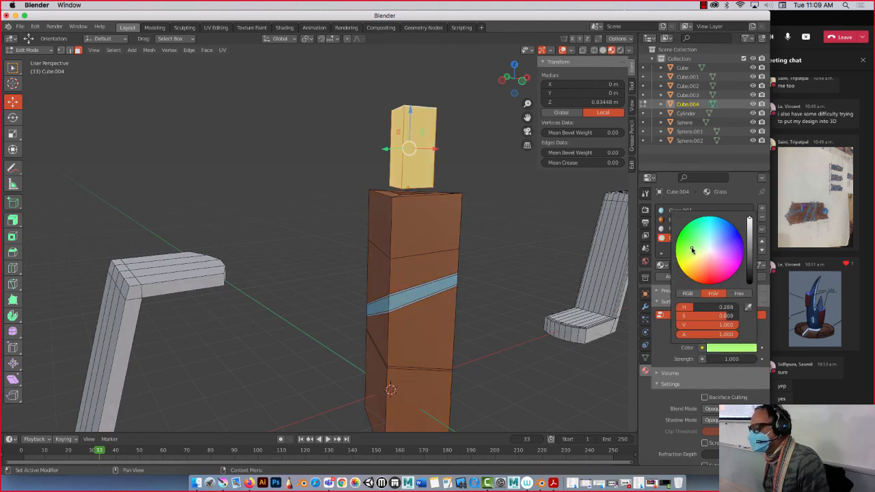
left_click_drag(693, 251, 692, 254)
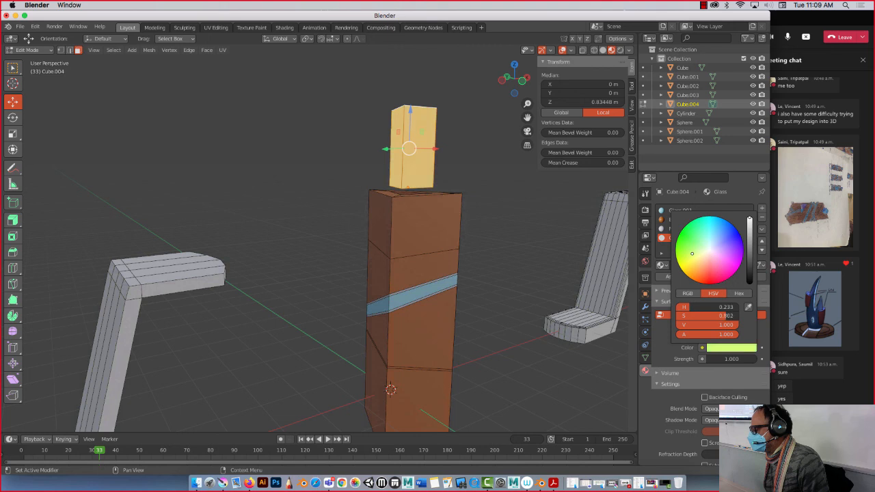
left_click(249, 228)
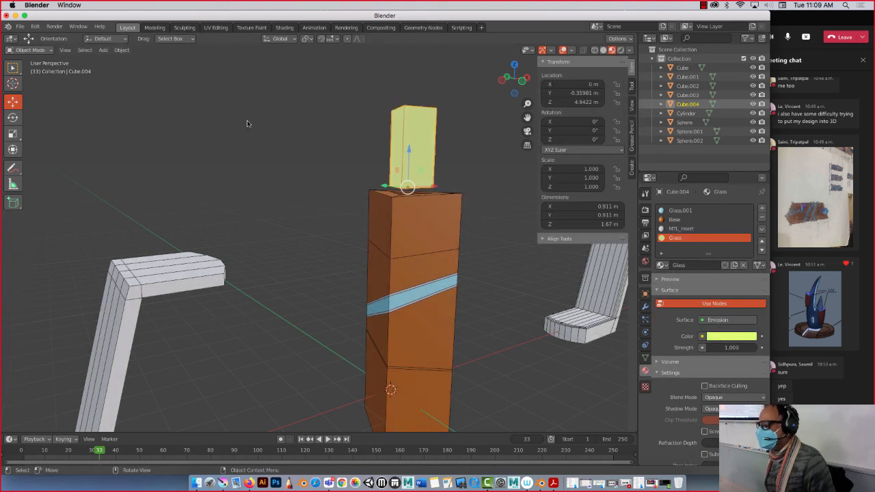
Lower the small upper prism about 0.80 m along Z so it sinks into the top of the tall triangular prism
left_click(332, 135)
left_click(408, 143)
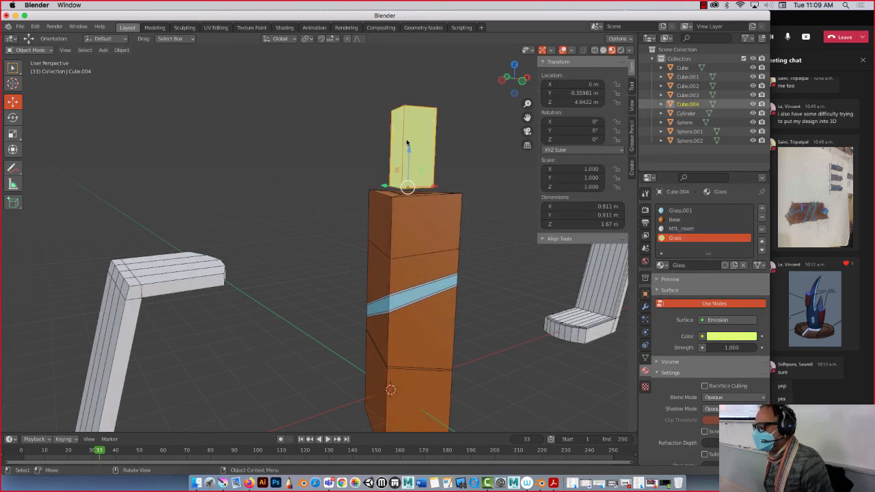
left_click_drag(406, 148, 406, 187)
middle_click_drag(406, 188, 208, 204)
scroll(246, 298, "down", 3)
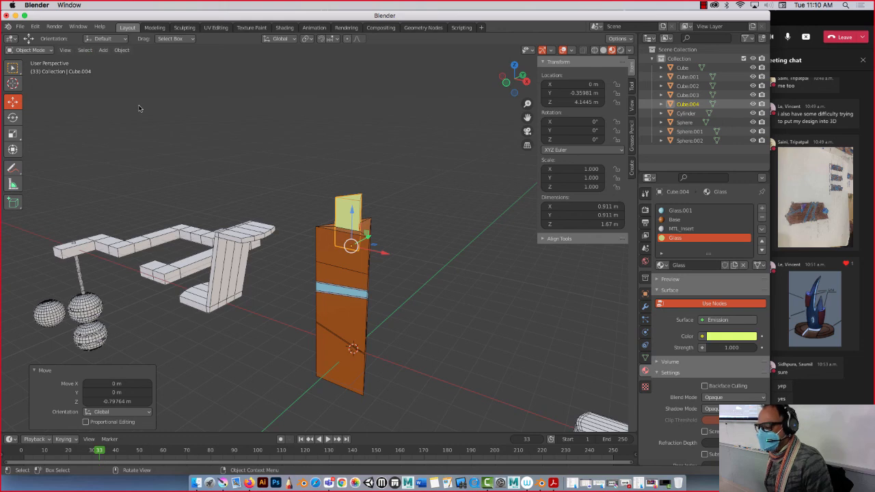
middle_click_drag(298, 333, 262, 300)
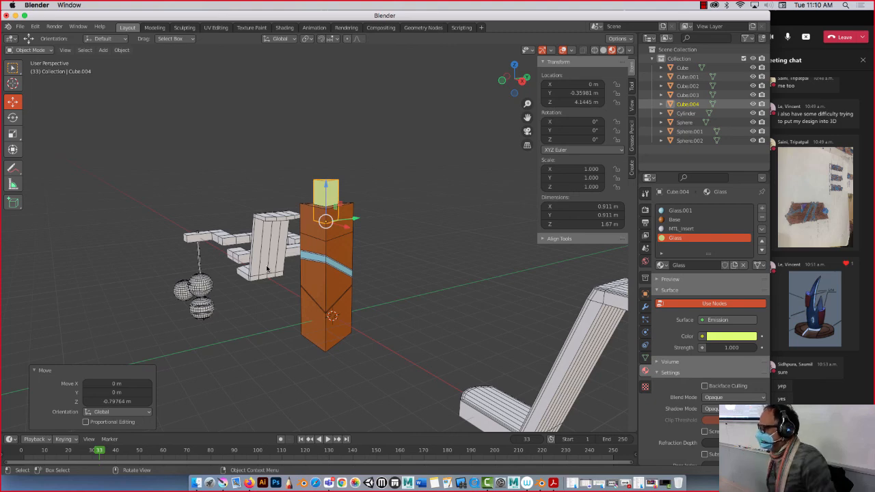
middle_click_drag(274, 286, 241, 275)
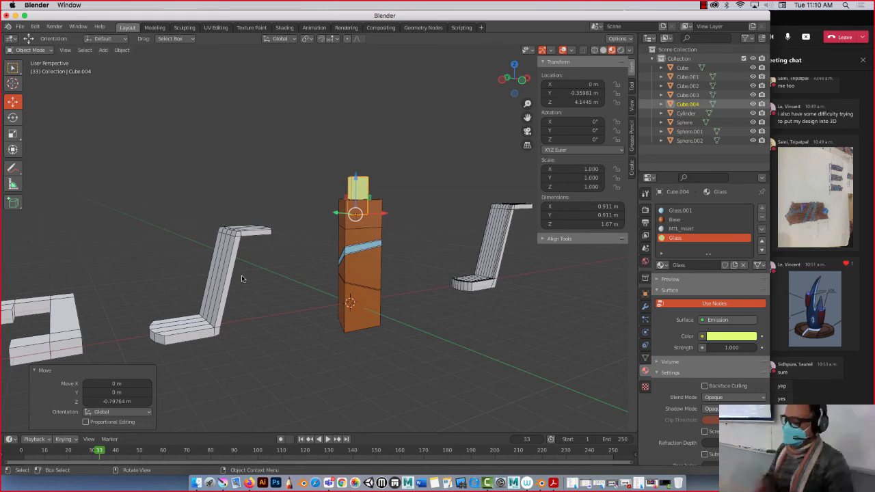
middle_click_drag(270, 270, 83, 263)
Save the scene as DemoToday.blend in the BlenderDemo folder
key("ctrl+s")
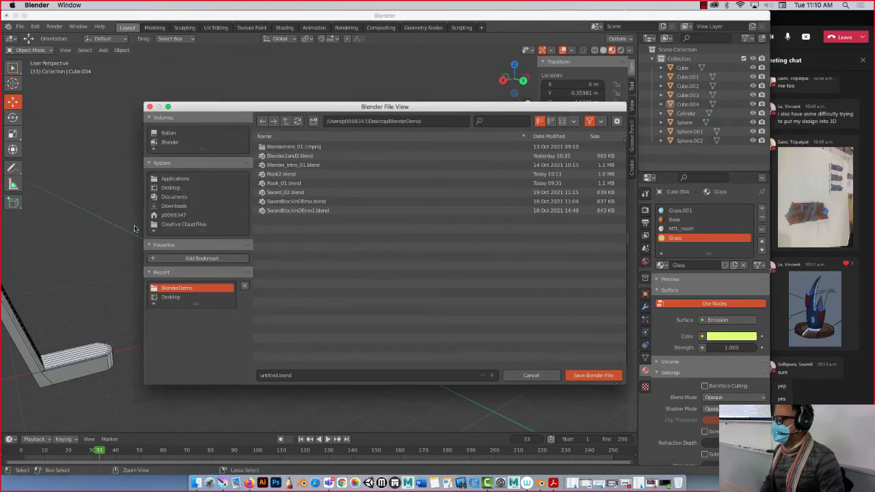
left_click(304, 377)
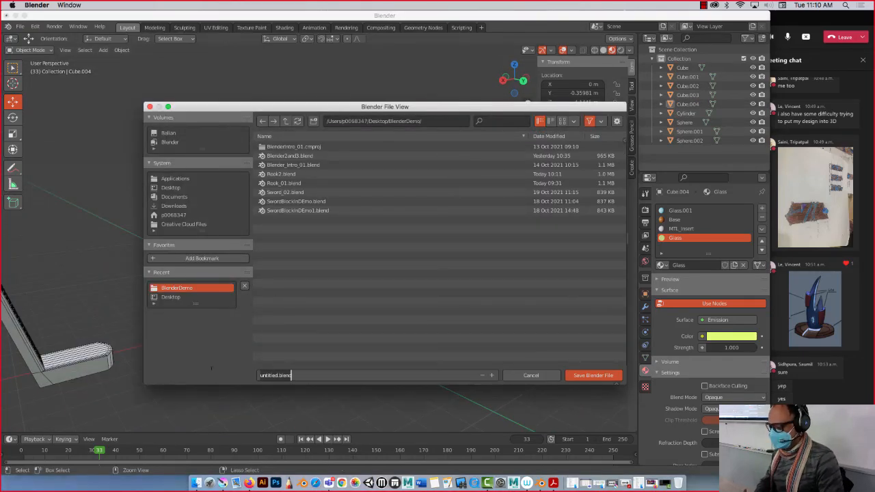
type("DemoToday")
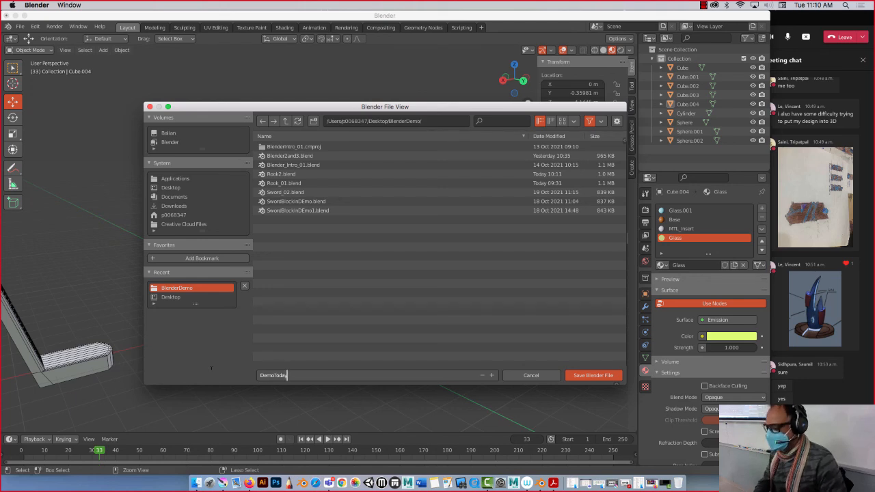
key("Return")
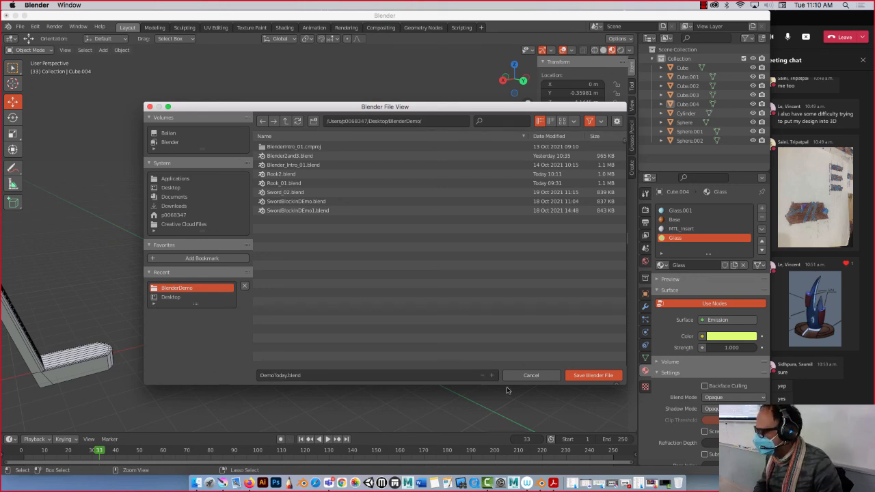
left_click(592, 375)
left_click(703, 5)
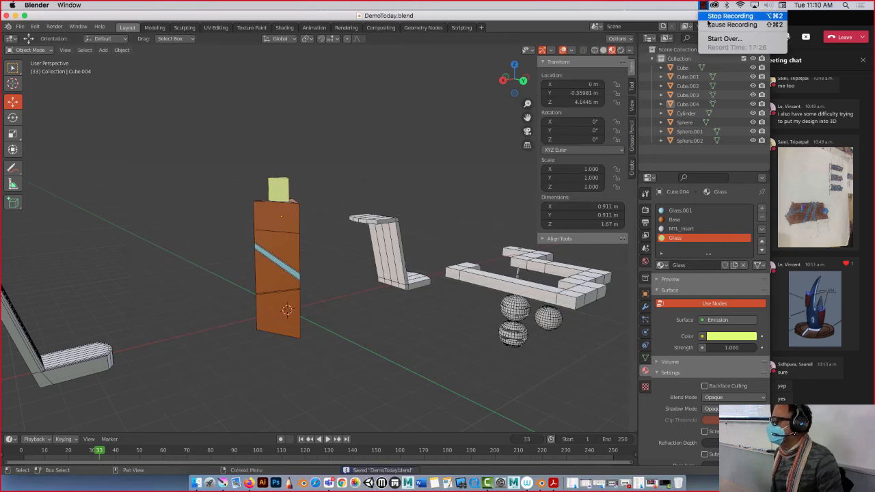